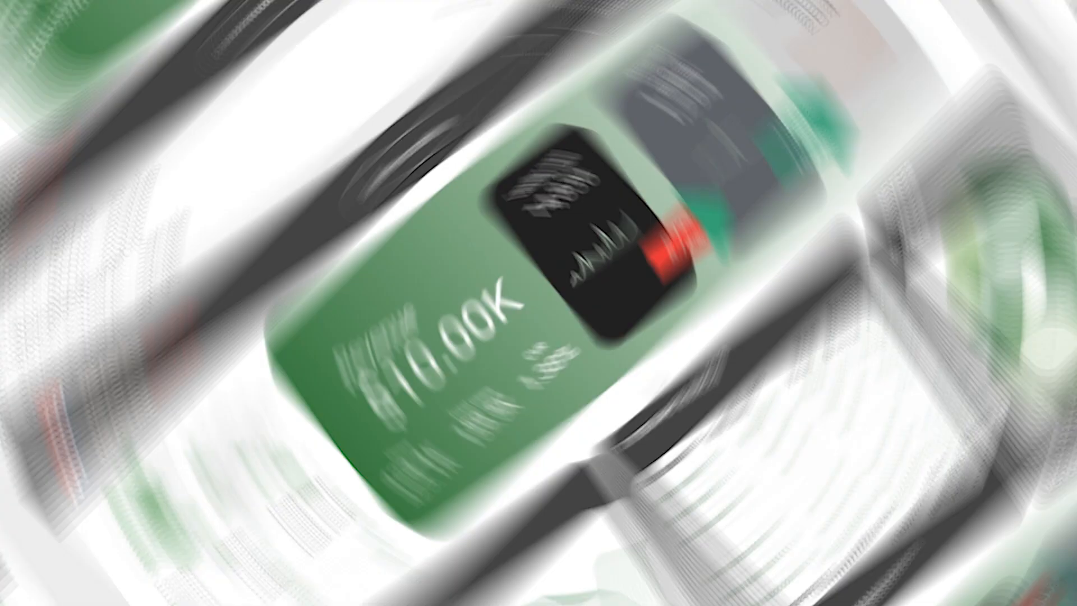
- Examine the sample revenue report, including the revenue figures, page funnel, sales trend, top traffic sources and devices
{"action": "scroll", "coordinate": [578, 449], "scroll_direction": "down", "scroll_amount": 1}
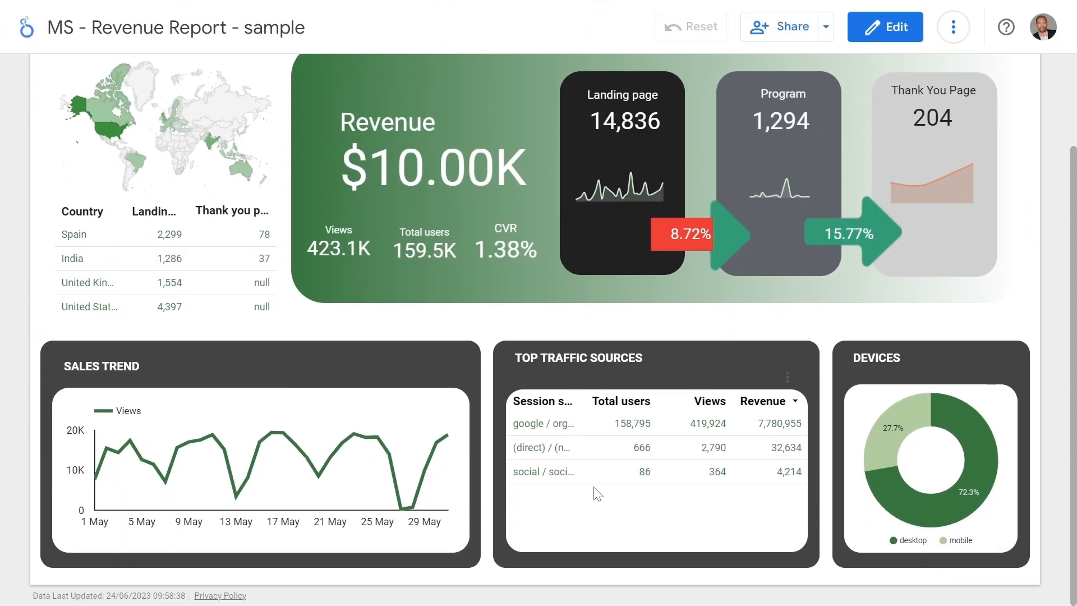
{"action": "scroll", "coordinate": [599, 496], "scroll_direction": "up", "scroll_amount": 2}
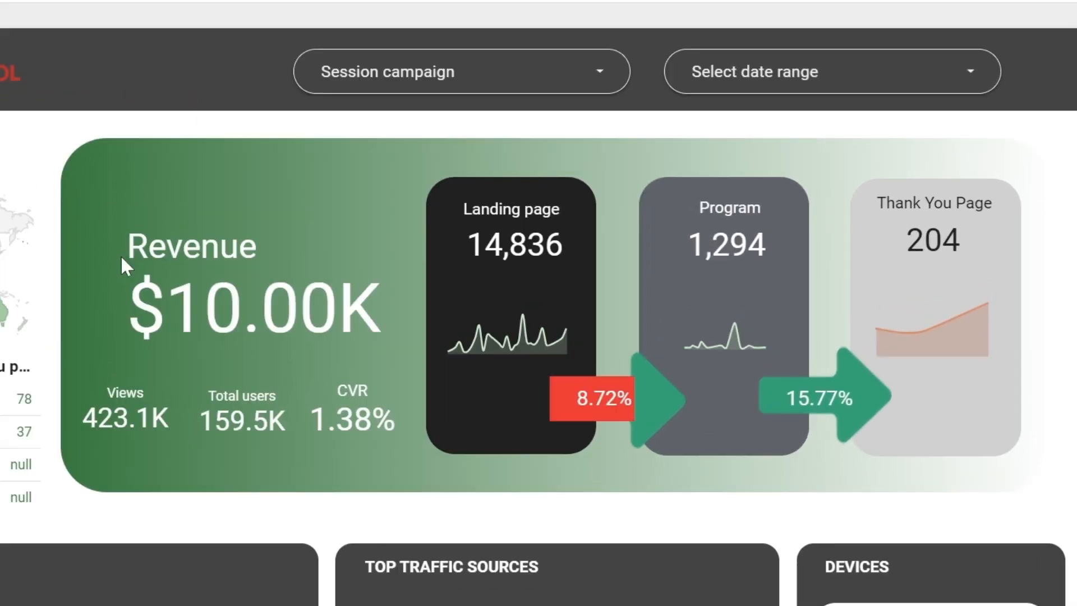
{"action": "mouse_move", "coordinate": [128, 236]}
{"action": "left_mouse_down"}
{"action": "mouse_move", "coordinate": [266, 337]}
{"action": "mouse_move", "coordinate": [381, 336]}
{"action": "mouse_move", "coordinate": [128, 244]}
{"action": "left_mouse_up"}
{"action": "left_click", "coordinate": [384, 305]}
{"action": "left_click", "coordinate": [577, 84]}
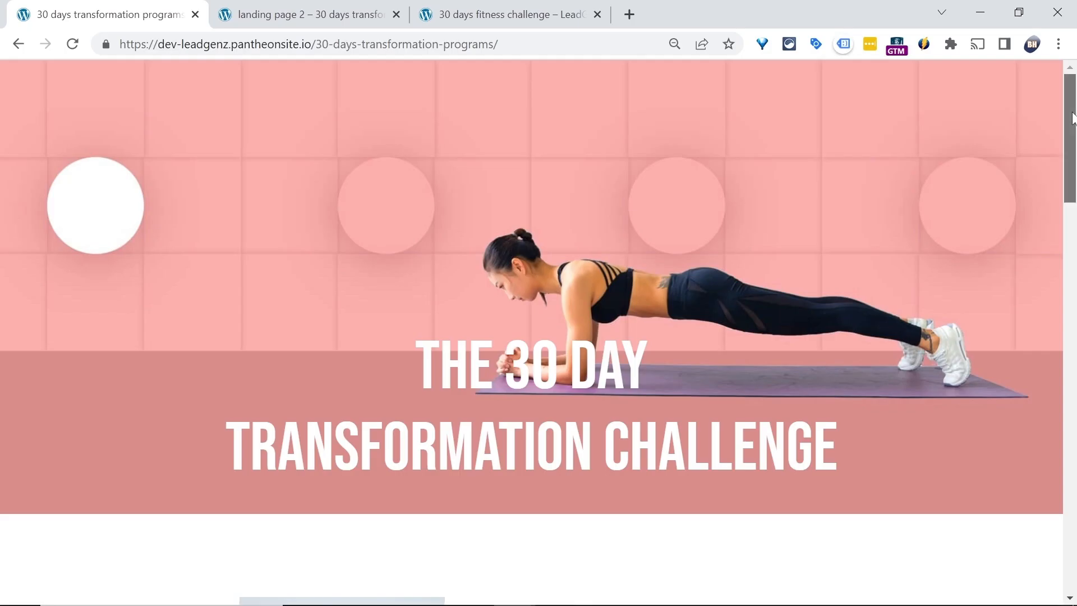
- Look through the 30 day transformation program page and the second landing page as far as its Join Now section
{"action": "left_click_drag", "start_coordinate": [1074, 112], "coordinate": [1075, 331]}
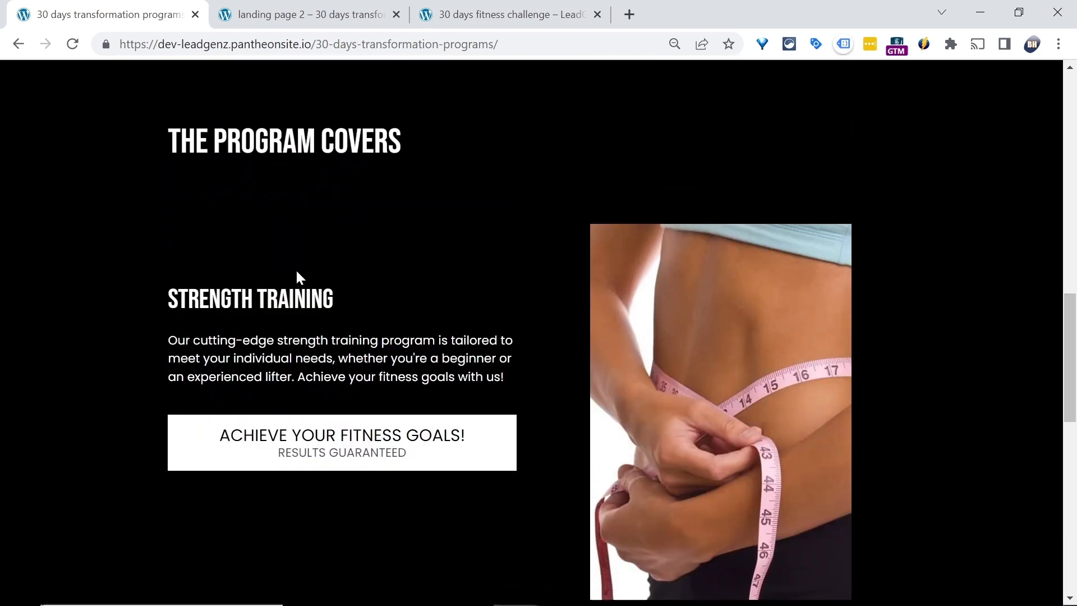
{"action": "left_click", "coordinate": [313, 20]}
{"action": "mouse_move", "coordinate": [1074, 109]}
{"action": "left_mouse_down"}
{"action": "mouse_move", "coordinate": [1075, 410]}
{"action": "mouse_move", "coordinate": [1075, 125]}
{"action": "left_mouse_up"}
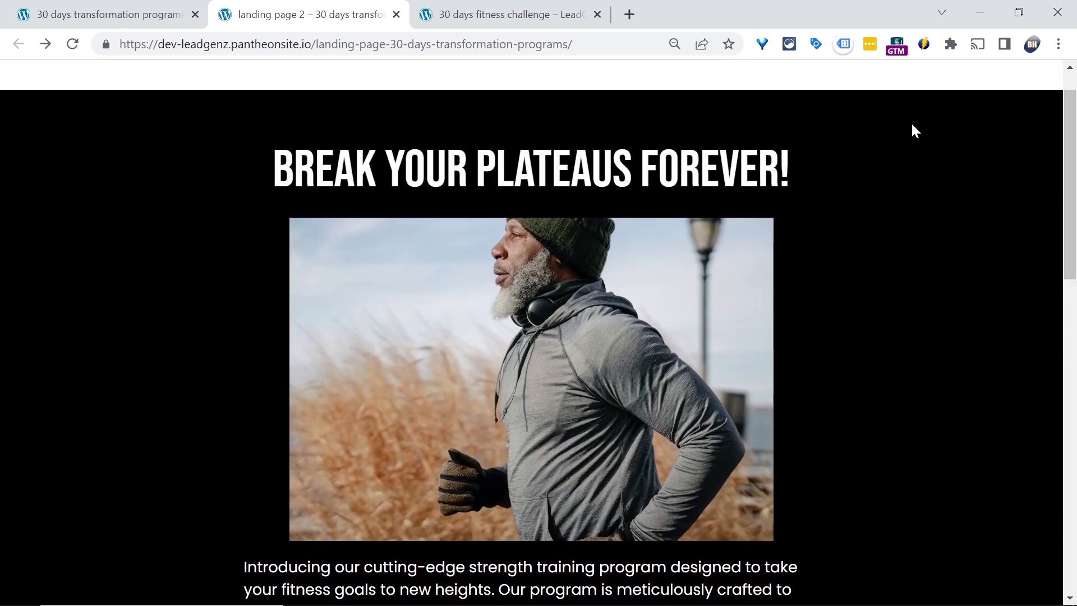
{"action": "left_click_drag", "start_coordinate": [1071, 124], "coordinate": [1072, 416]}
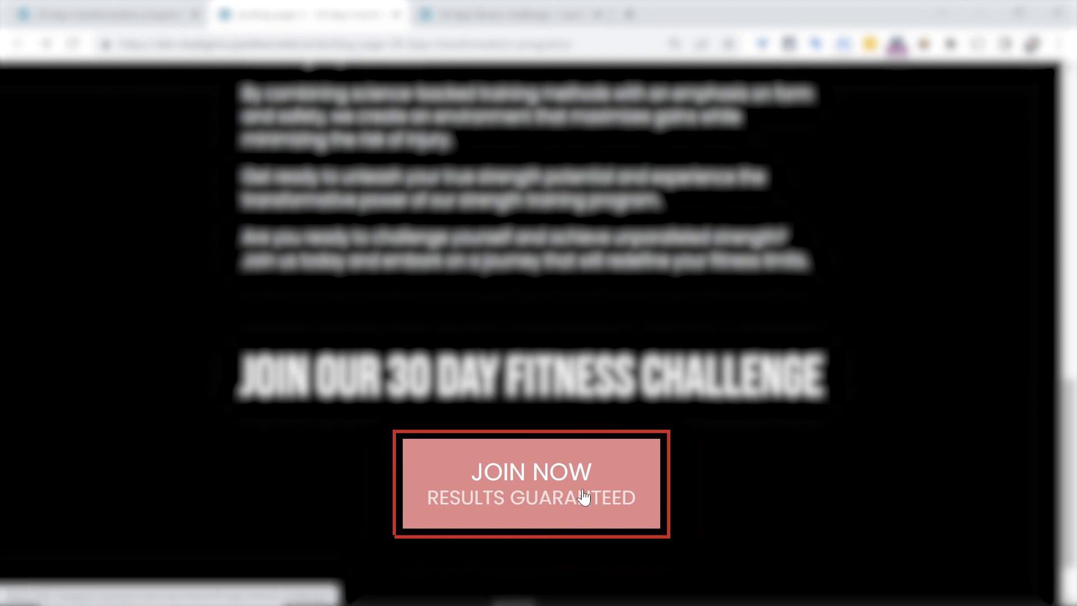
- Add the 30 Days Fitness Challenge product to the cart, go to checkout and place the order with the prefilled billing details
{"action": "left_click", "coordinate": [476, 13]}
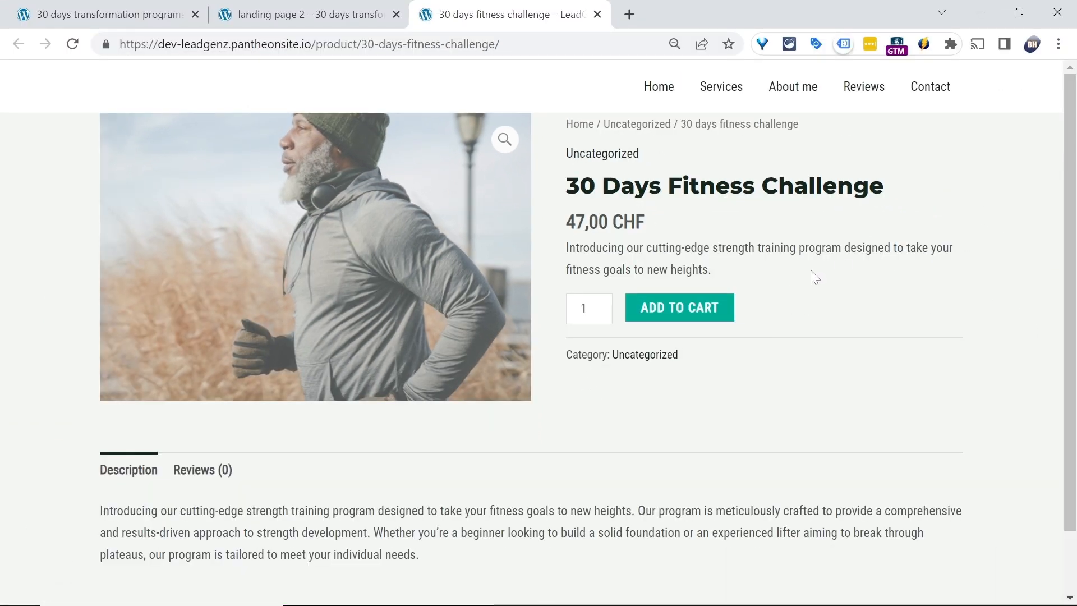
{"action": "left_click", "coordinate": [679, 308]}
{"action": "left_click", "coordinate": [885, 148]}
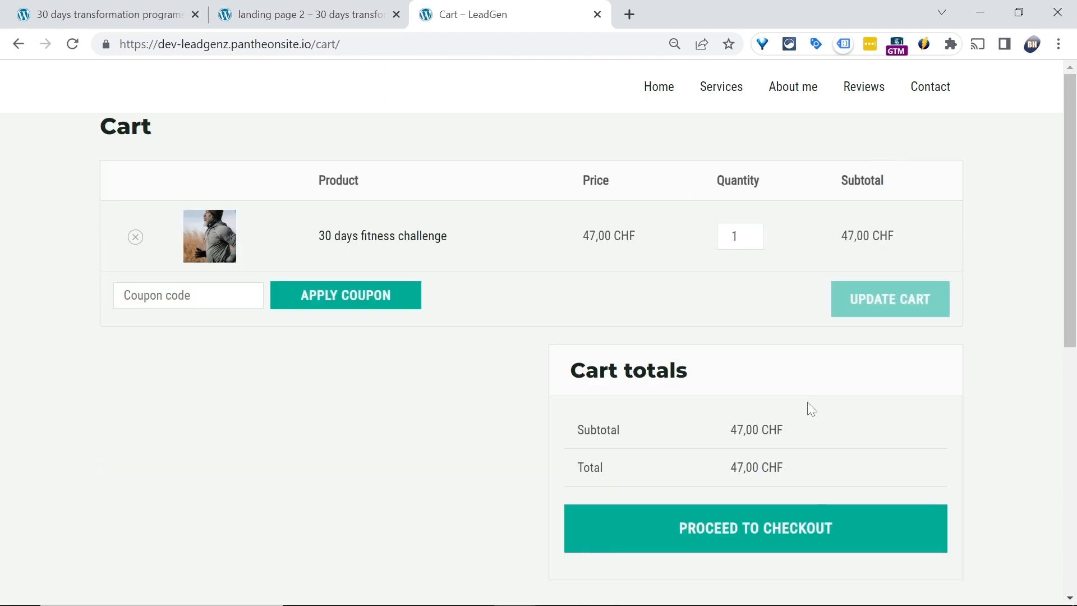
{"action": "left_click", "coordinate": [803, 530]}
{"action": "scroll", "coordinate": [785, 511], "scroll_direction": "down", "scroll_amount": 5}
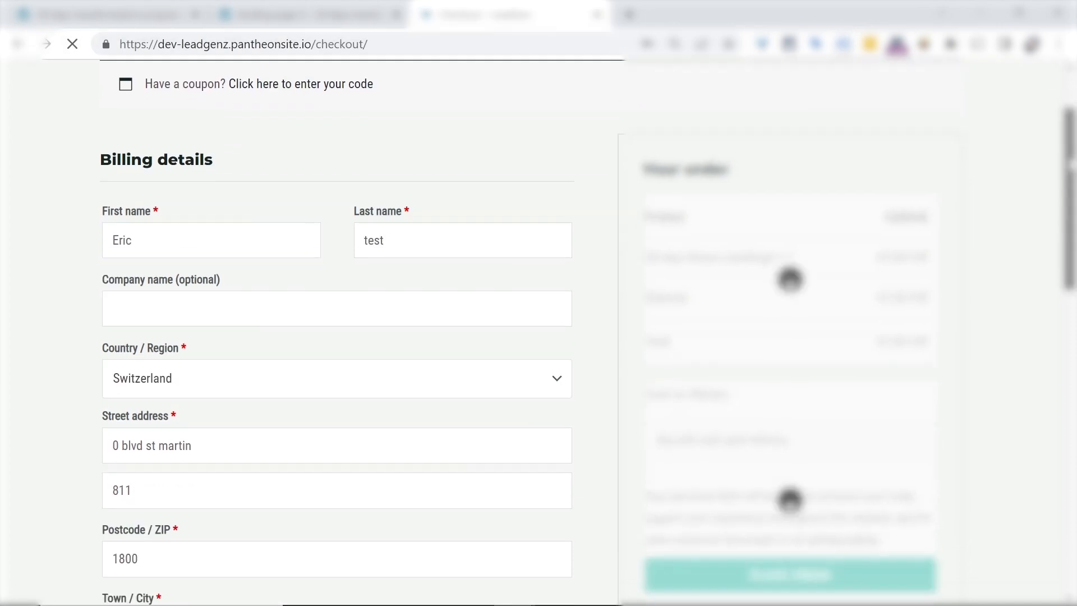
{"action": "scroll", "coordinate": [785, 511], "scroll_direction": "up", "scroll_amount": 2}
{"action": "left_click", "coordinate": [786, 510]}
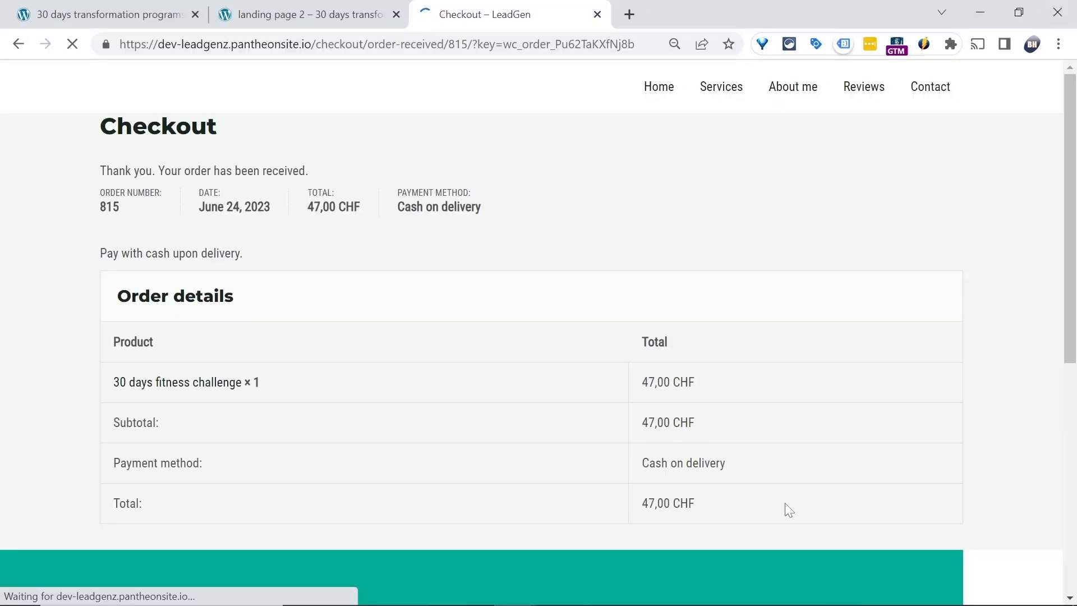
- Examine the order details table on the order confirmation page
{"action": "left_click", "coordinate": [1026, 92]}
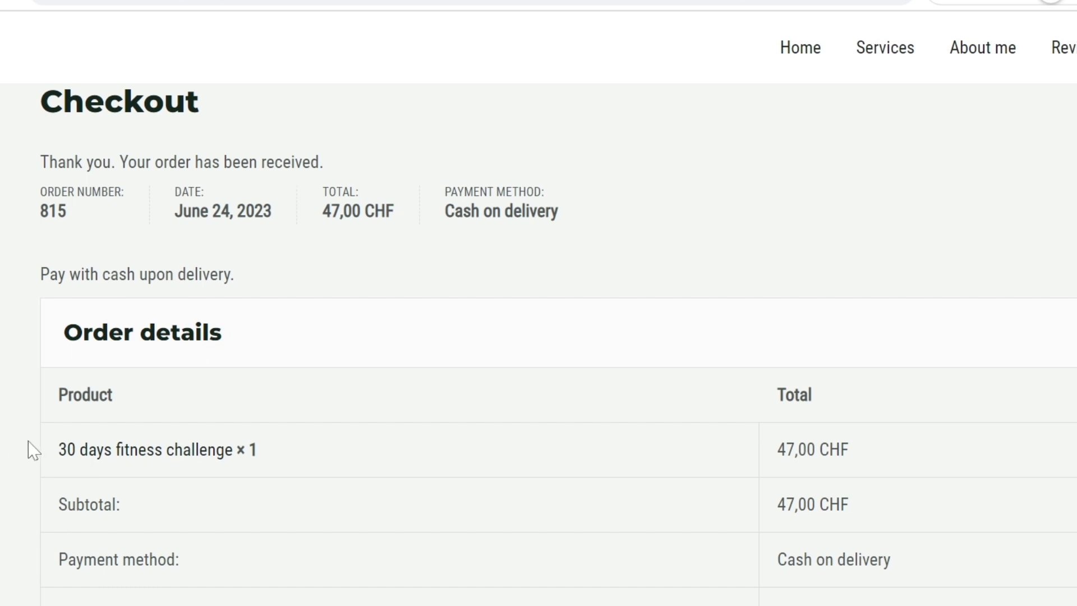
{"action": "left_click_drag", "start_coordinate": [31, 449], "coordinate": [920, 605]}
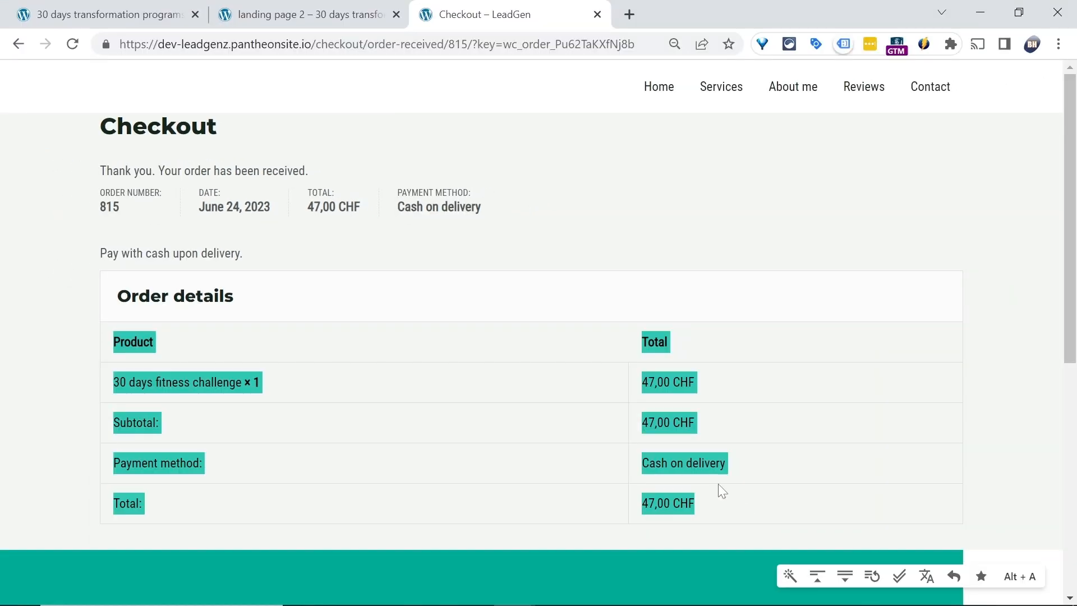
{"action": "left_click", "coordinate": [868, 325]}
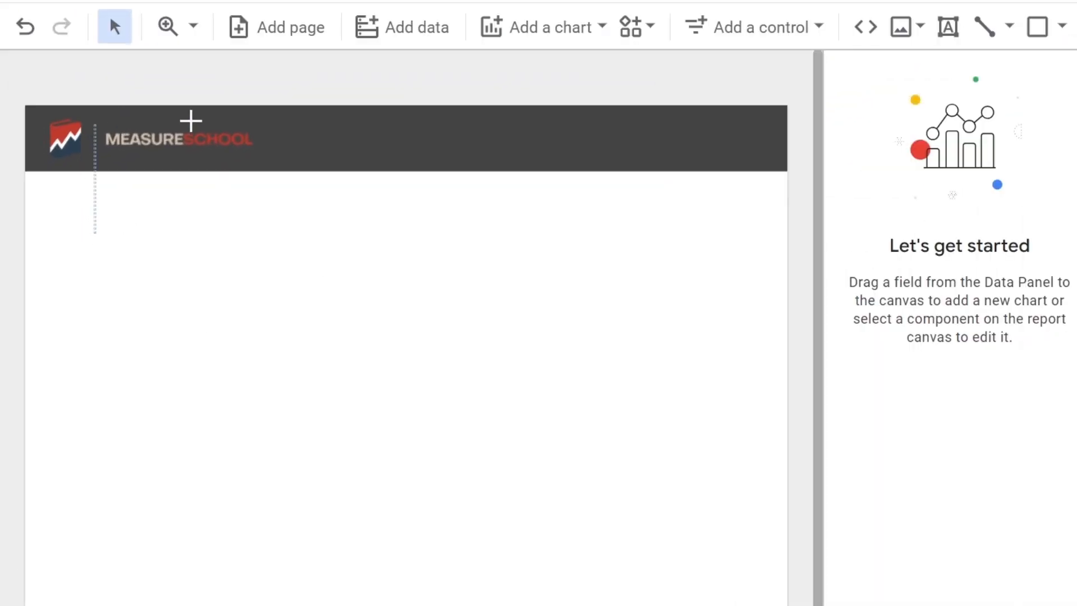
- Position the MeasureSchool wordmark beside the logo in the report's dark header bar
{"action": "left_click_drag", "start_coordinate": [191, 120], "coordinate": [225, 129]}
{"action": "left_click", "coordinate": [542, 264]}
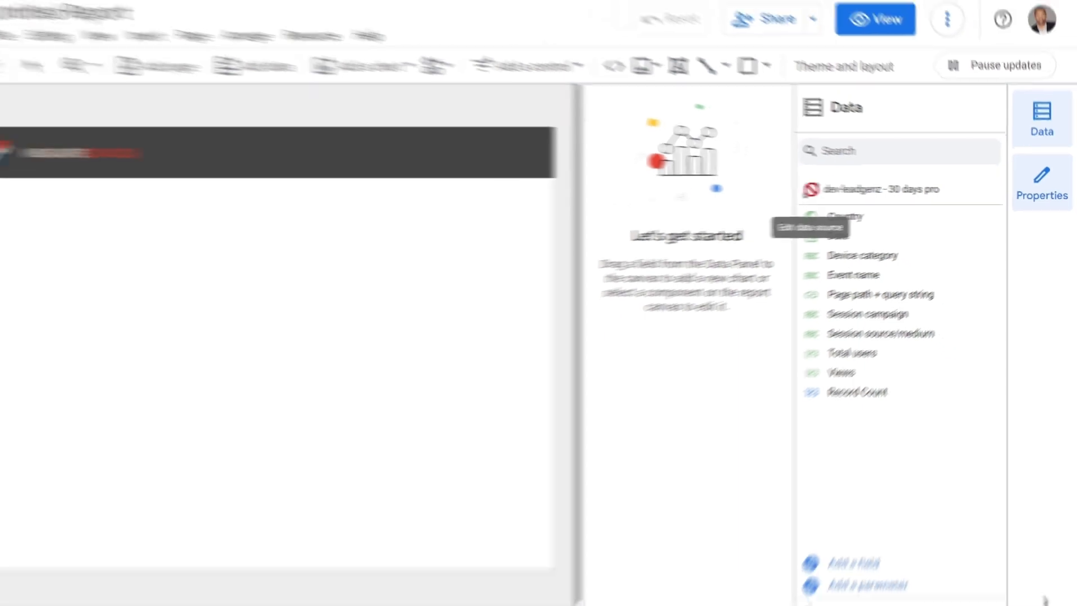
- Add a calculated field named CAL - Revenue with the formula Total users * 49 to the dev-leadgenz - 30 days pro data source
{"action": "left_click", "coordinate": [810, 189]}
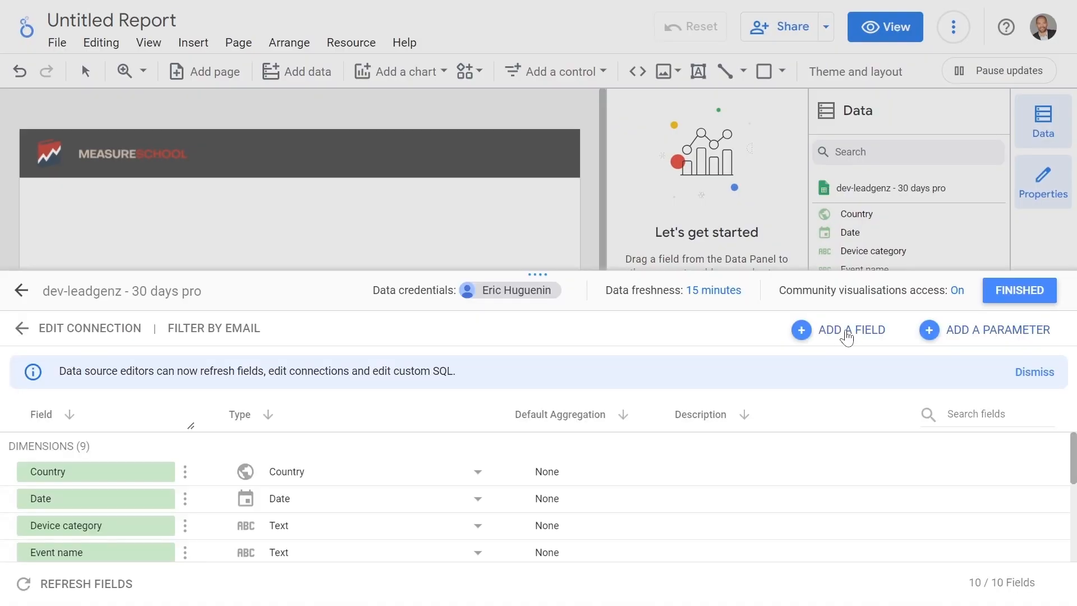
{"action": "left_click", "coordinate": [846, 331]}
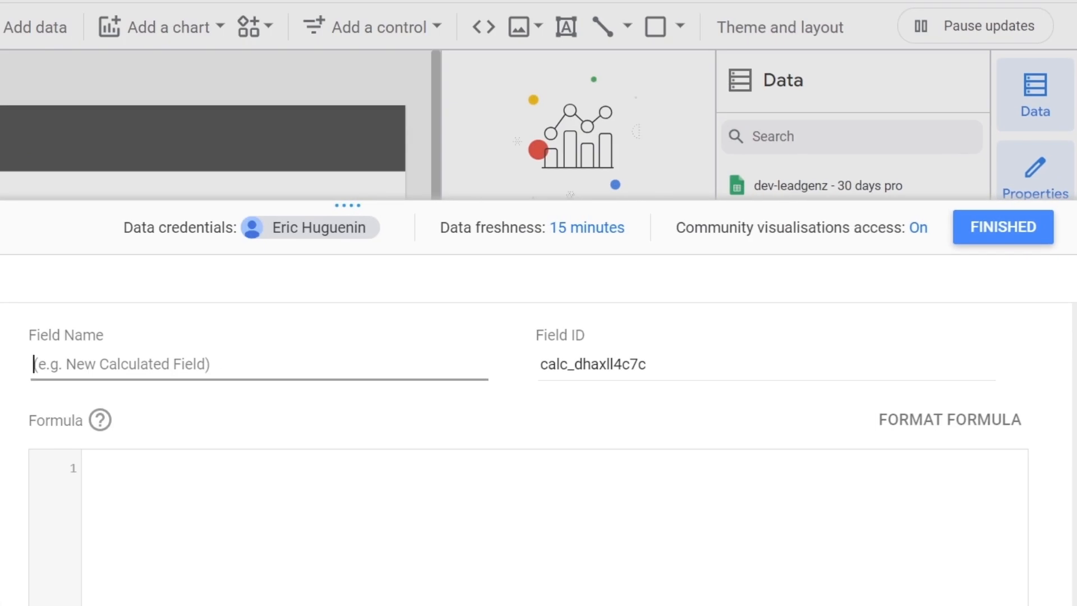
{"action": "type", "text": "CAL - Revenue"}
{"action": "key", "text": "Tab"}
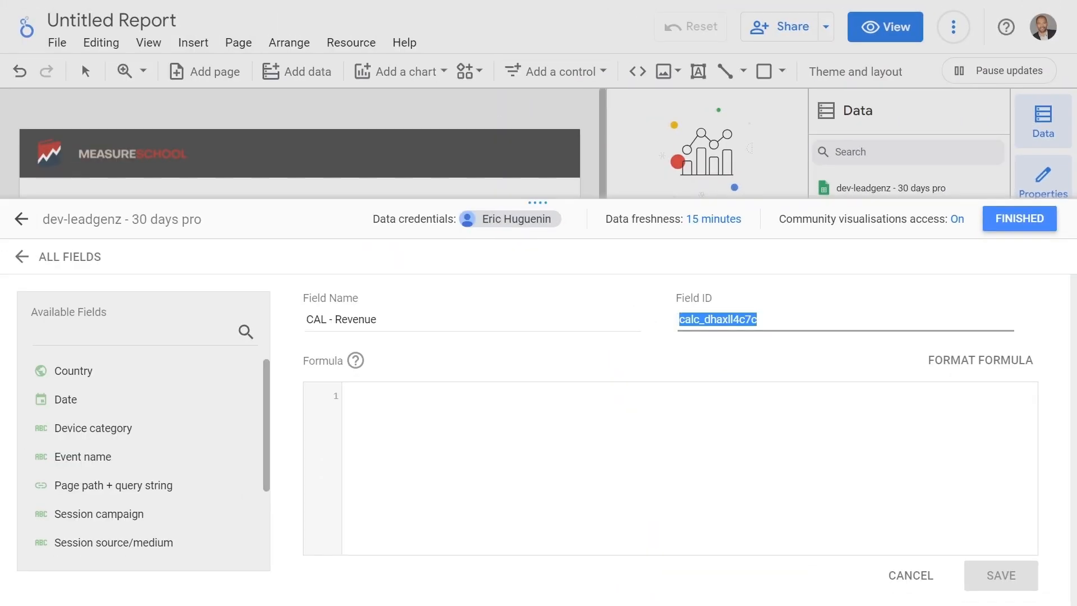
{"action": "left_click", "coordinate": [498, 417]}
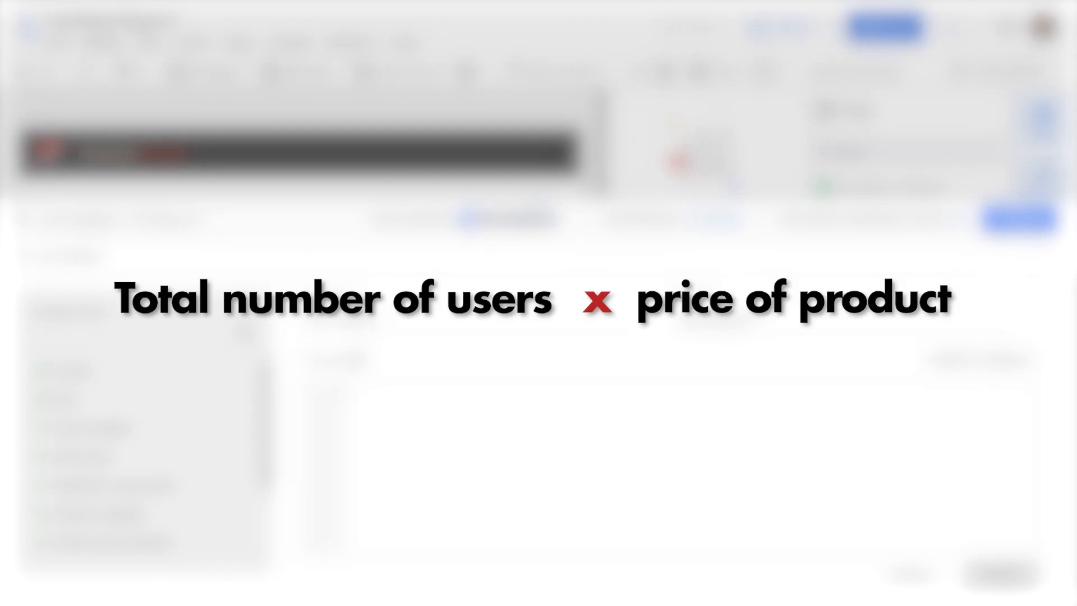
{"action": "type", "text": "total"}
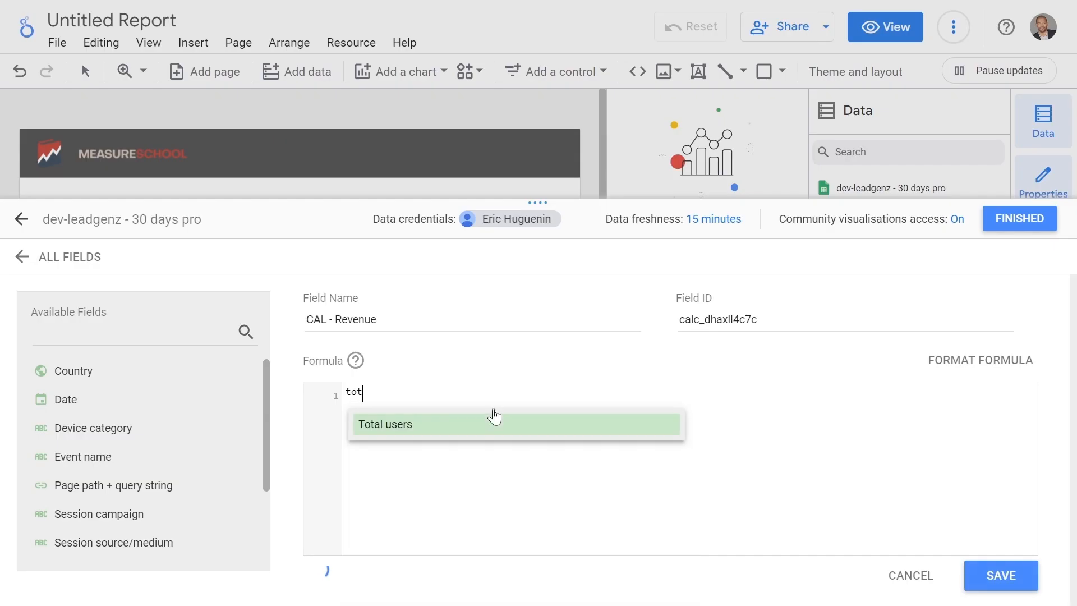
{"action": "left_click", "coordinate": [498, 428]}
{"action": "type", "text": "* 49"}
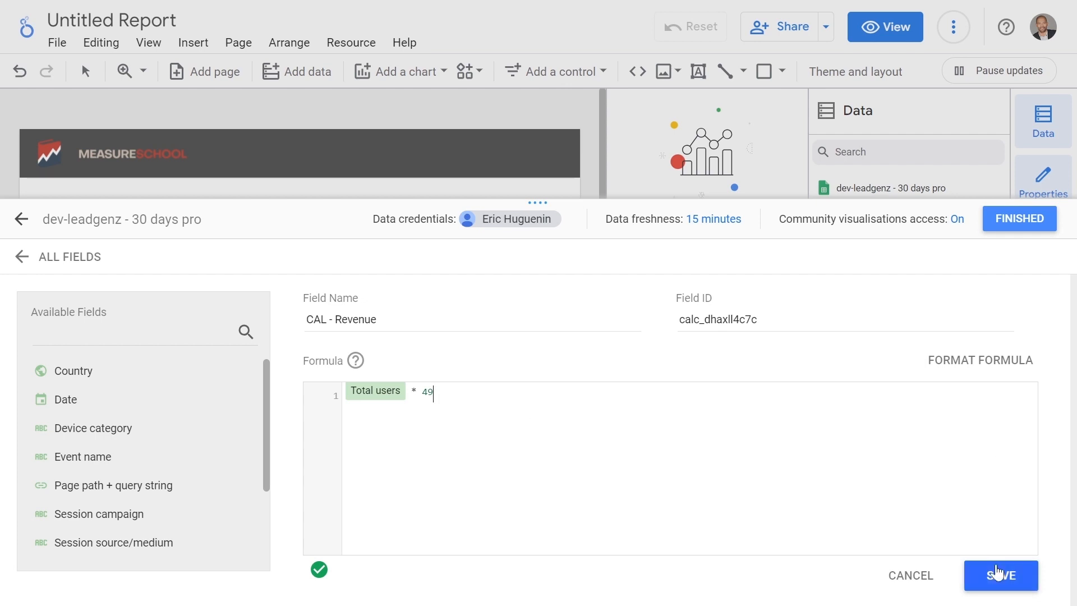
{"action": "left_click", "coordinate": [990, 575]}
{"action": "left_click", "coordinate": [1030, 224]}
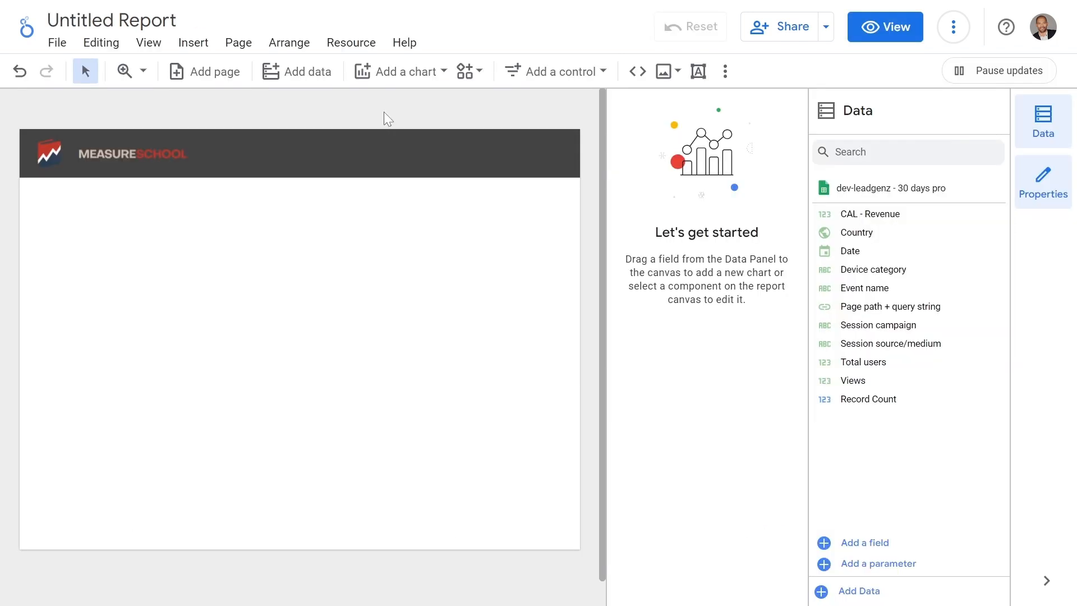
- Create a report filter named Landing Page with an Include condition on Page path + query string using Starts with
{"action": "left_click", "coordinate": [351, 43]}
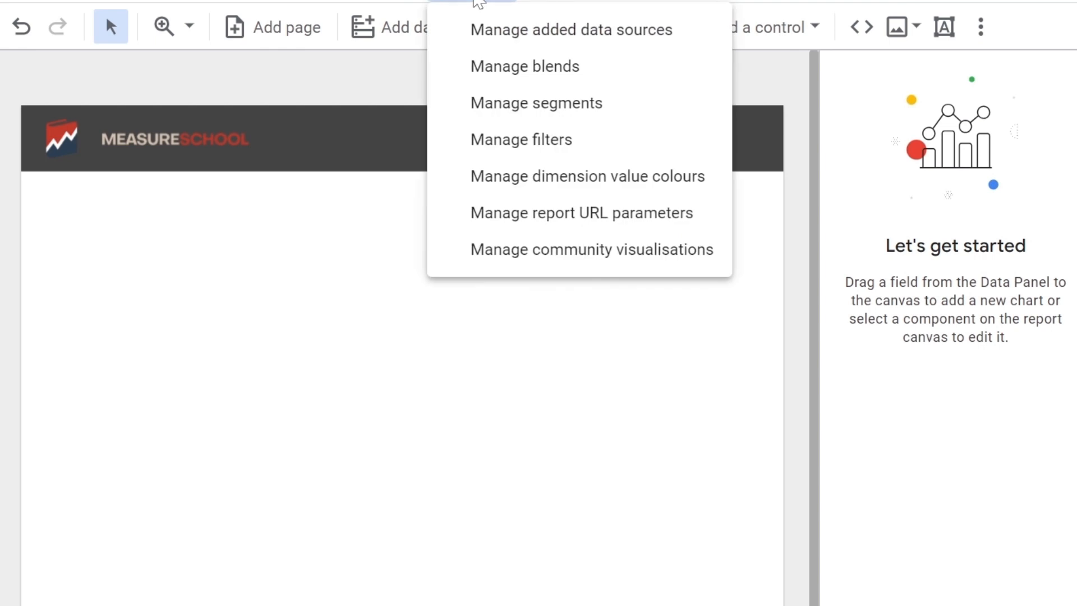
{"action": "left_click", "coordinate": [504, 141]}
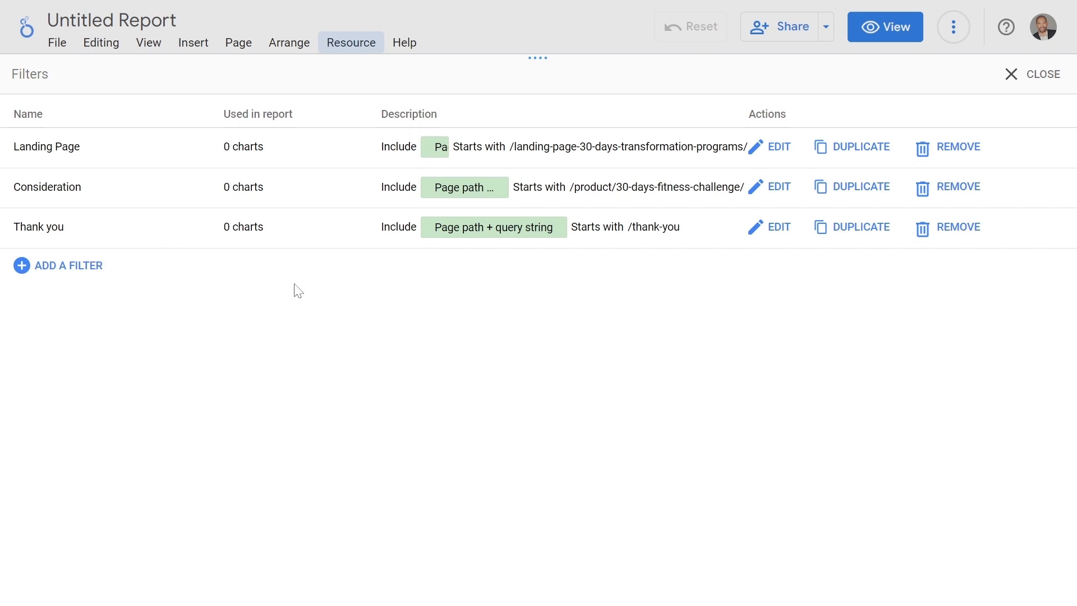
{"action": "left_click", "coordinate": [68, 265]}
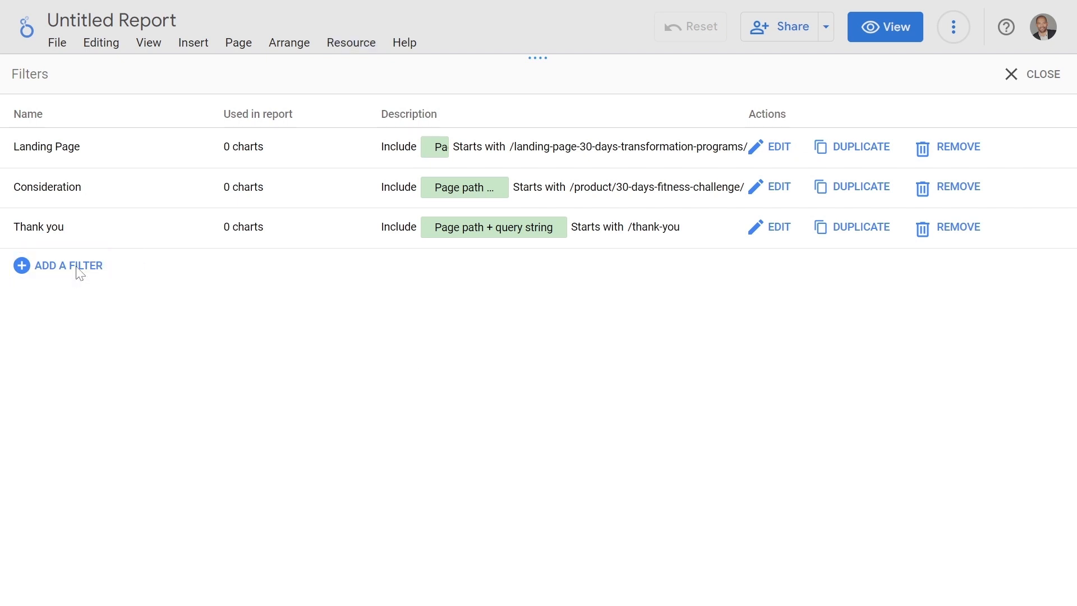
{"action": "type", "text": "Landing Page"}
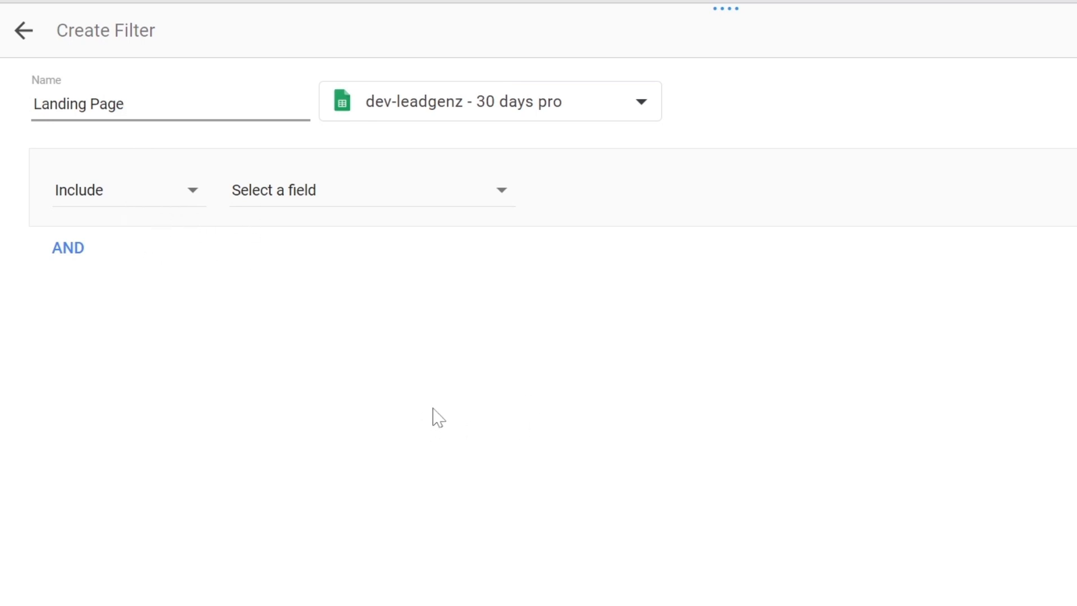
{"action": "left_click", "coordinate": [446, 205]}
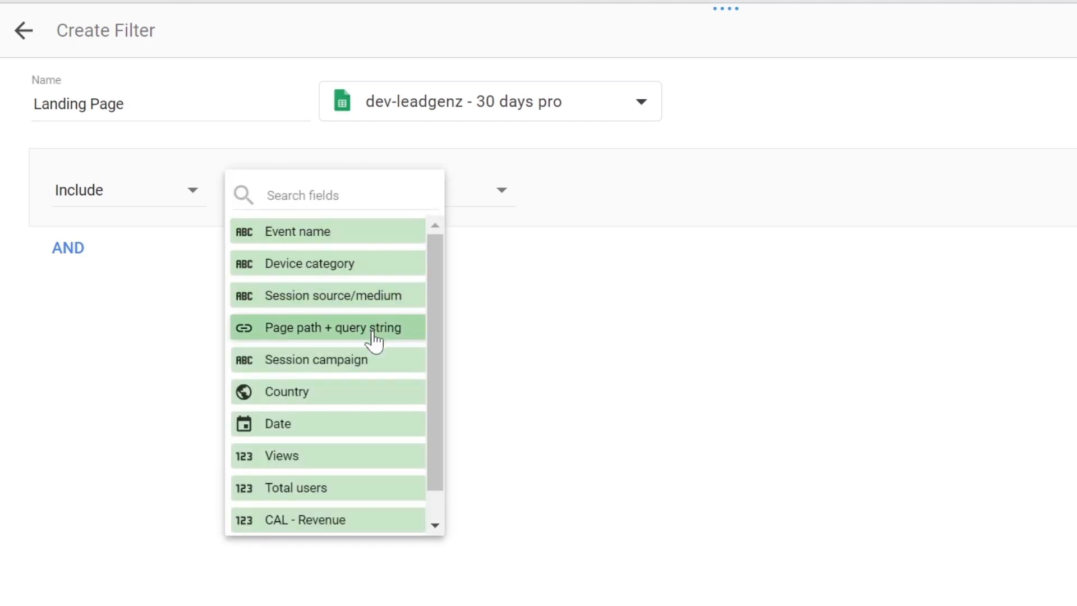
{"action": "left_click", "coordinate": [373, 331]}
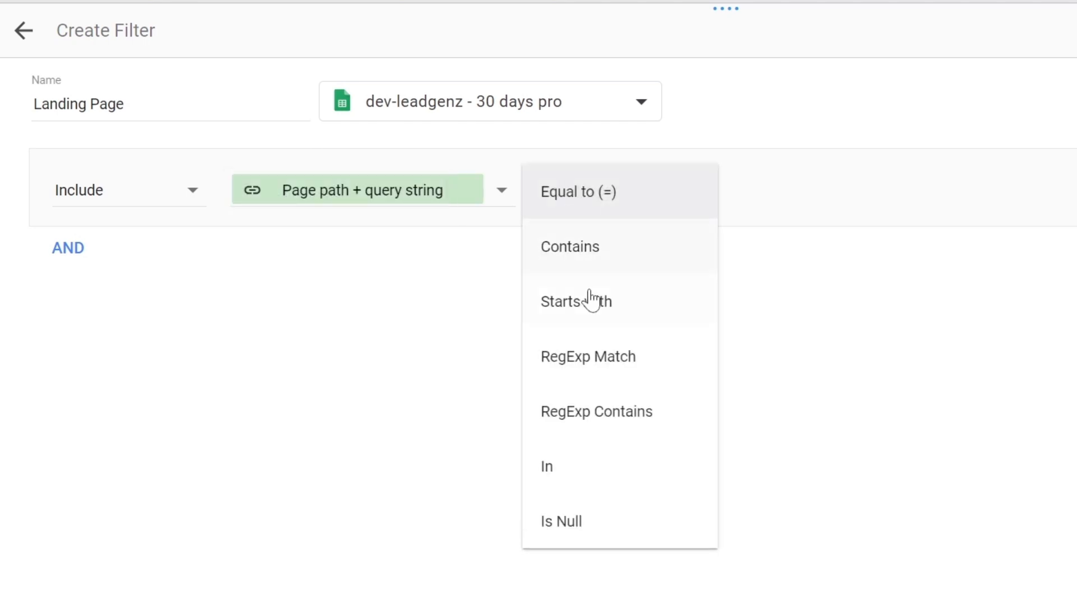
{"action": "left_click", "coordinate": [593, 303]}
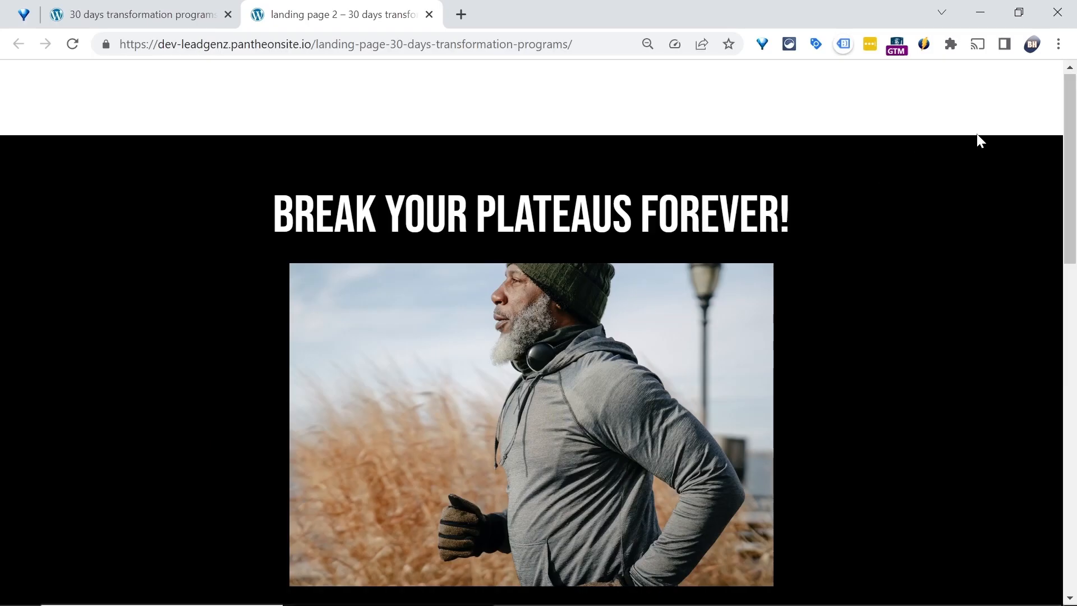
- Copy /landing-page-30-days-transformation-programs/ from the landing page's address into the filter as its match value, and save the filter
{"action": "left_click_drag", "start_coordinate": [744, 45], "coordinate": [388, 45]}
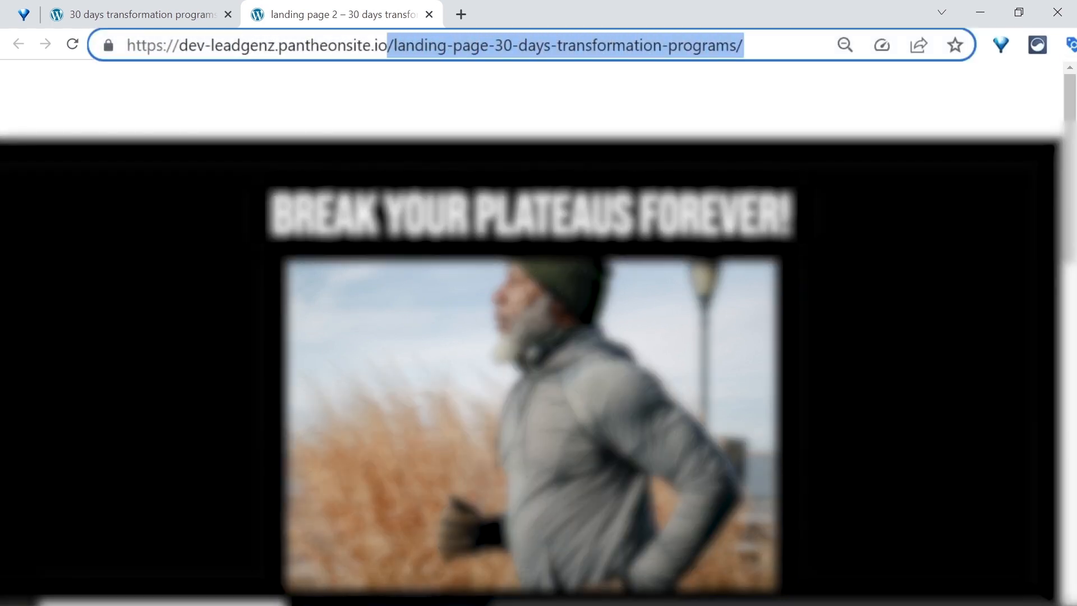
{"action": "right_click", "coordinate": [482, 46]}
{"action": "left_click", "coordinate": [459, 166]}
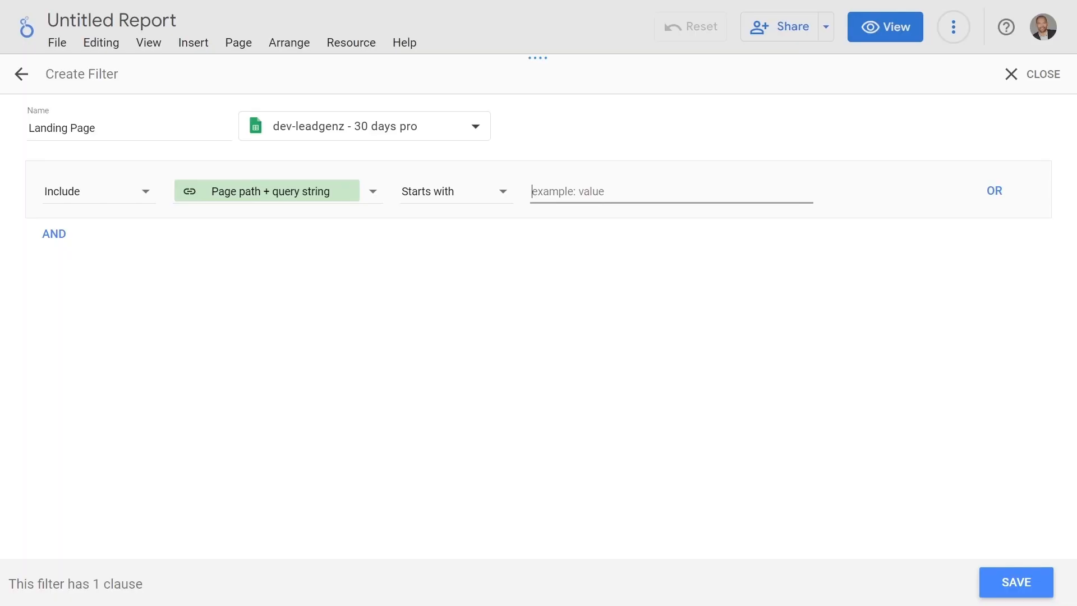
{"action": "right_click", "coordinate": [595, 193]}
{"action": "left_click", "coordinate": [637, 319]}
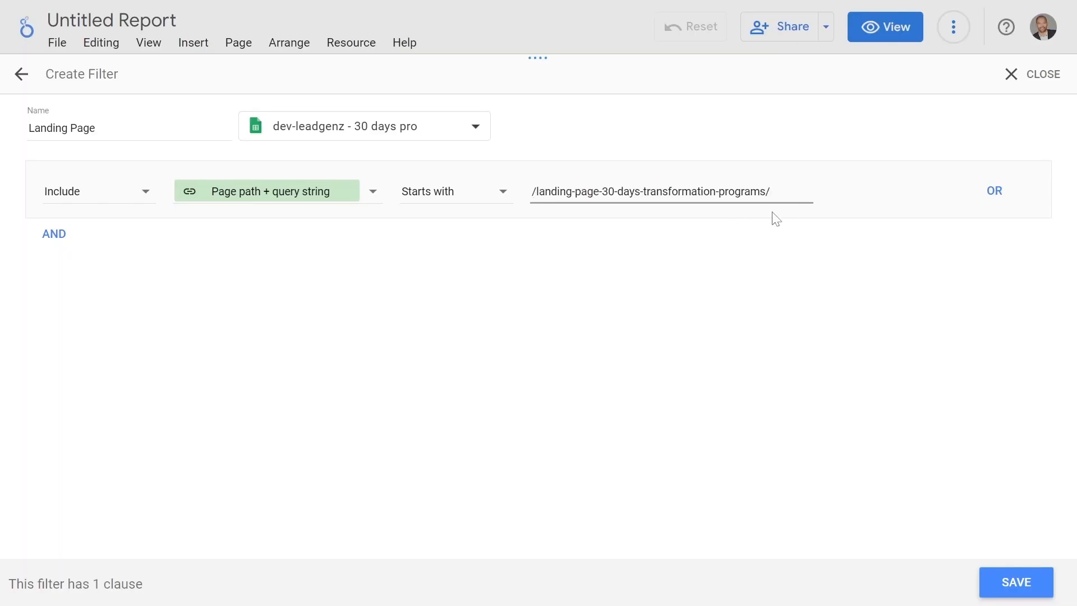
{"action": "left_click", "coordinate": [1016, 582]}
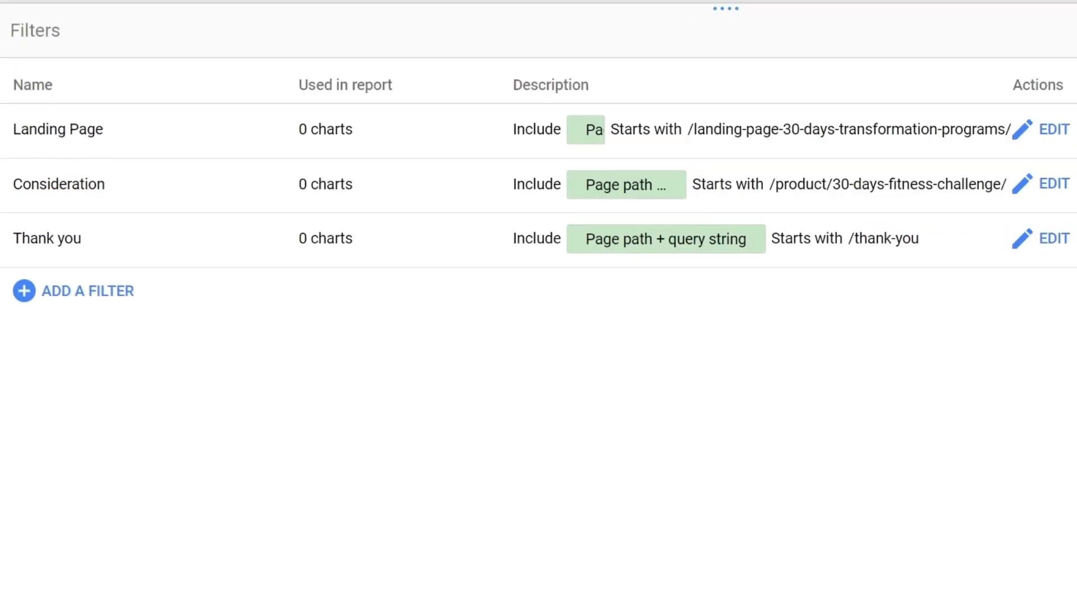
- Review the Landing Page, Consideration and Thank you entries in the filter list
{"action": "left_click_drag", "start_coordinate": [14, 130], "coordinate": [87, 130]}
{"action": "left_click_drag", "start_coordinate": [13, 184], "coordinate": [73, 184]}
{"action": "left_click_drag", "start_coordinate": [22, 239], "coordinate": [74, 239]}
{"action": "left_click", "coordinate": [183, 131]}
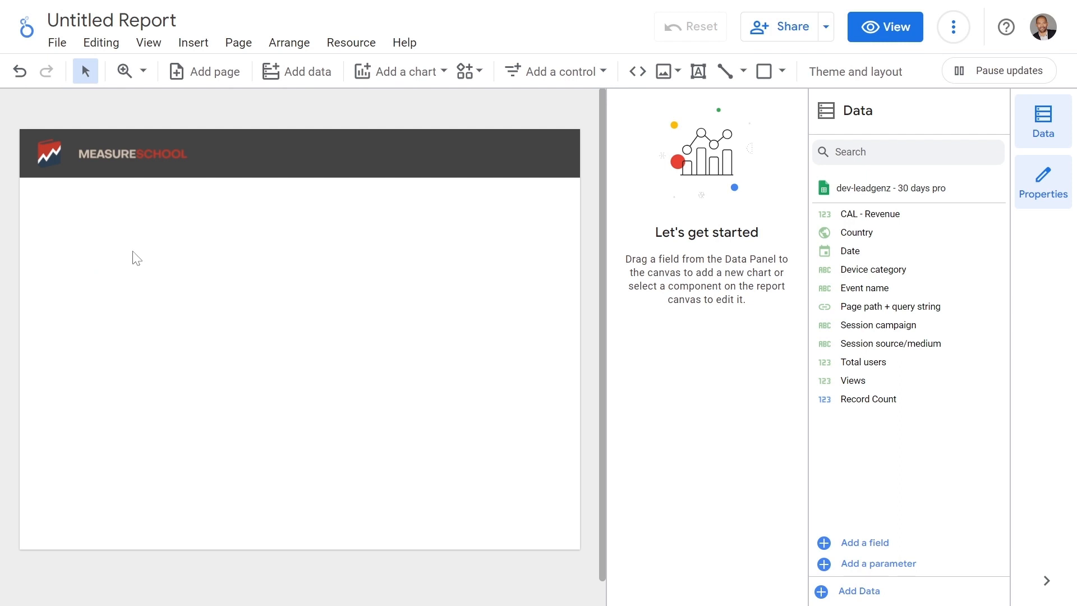
- Insert a table on the page below the header and set its dimension to Country
{"action": "left_click", "coordinate": [399, 84]}
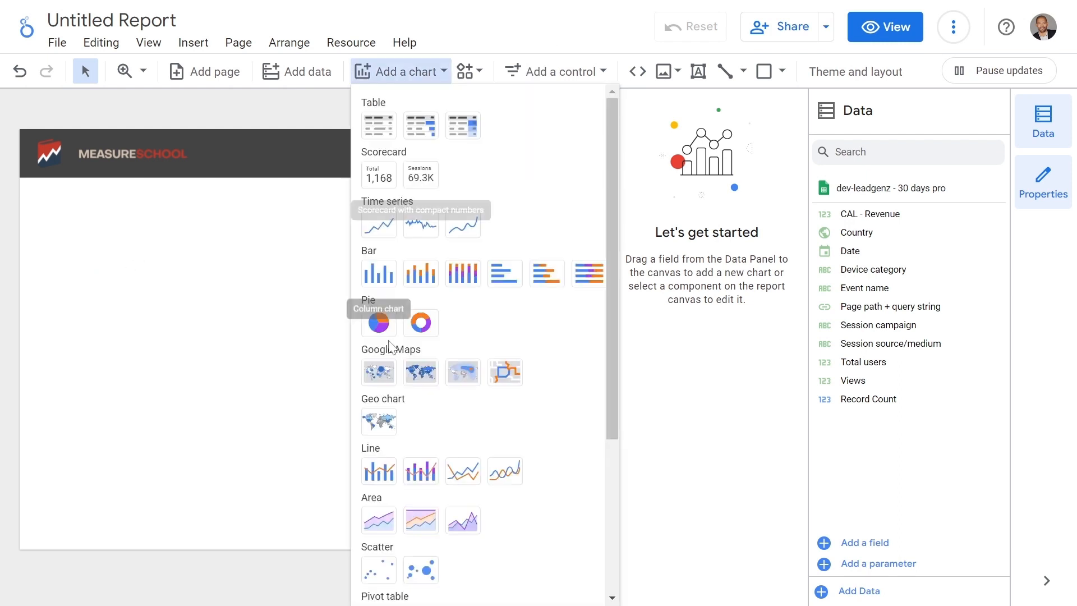
{"action": "left_click", "coordinate": [383, 128]}
{"action": "left_click", "coordinate": [46, 233]}
{"action": "left_click", "coordinate": [709, 346]}
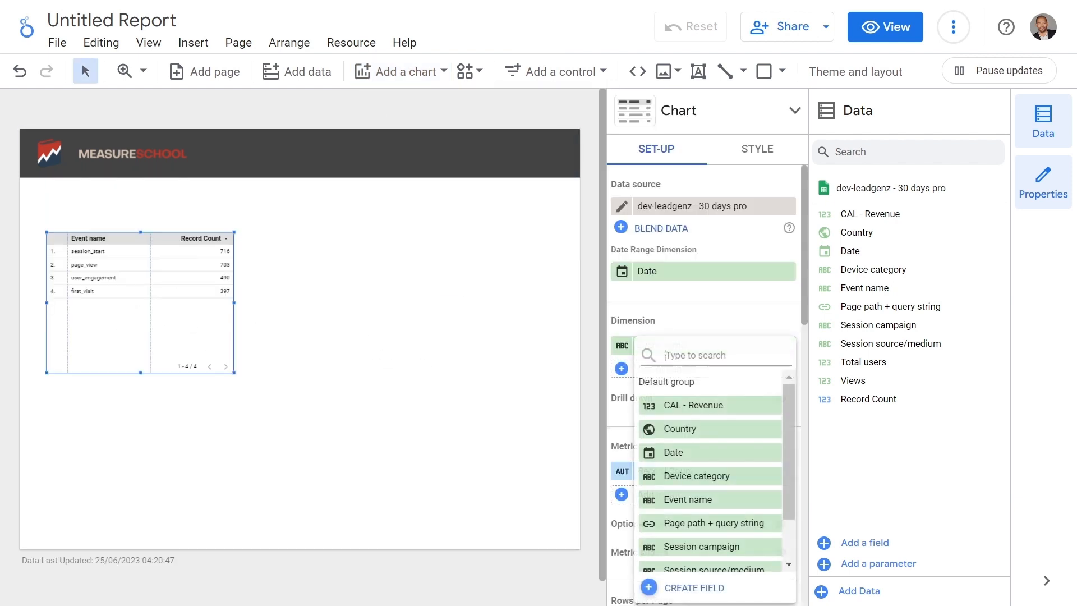
{"action": "left_click", "coordinate": [716, 431]}
- Set the table's metrics to Total users and CAL - Revenue, removing Record Count
{"action": "scroll", "coordinate": [740, 382], "scroll_direction": "down", "scroll_amount": 2}
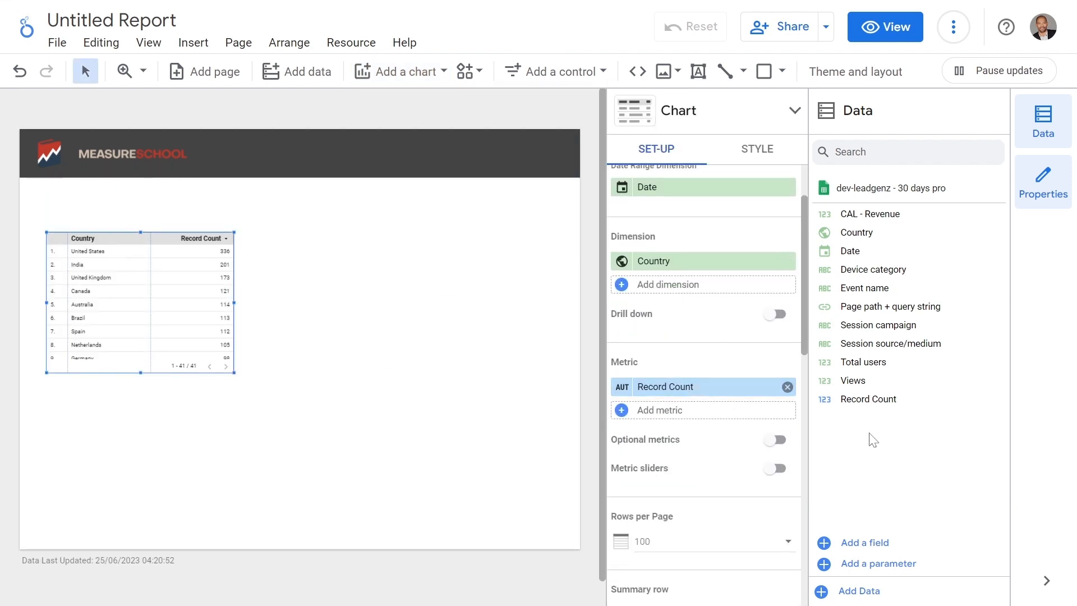
{"action": "left_click", "coordinate": [767, 411]}
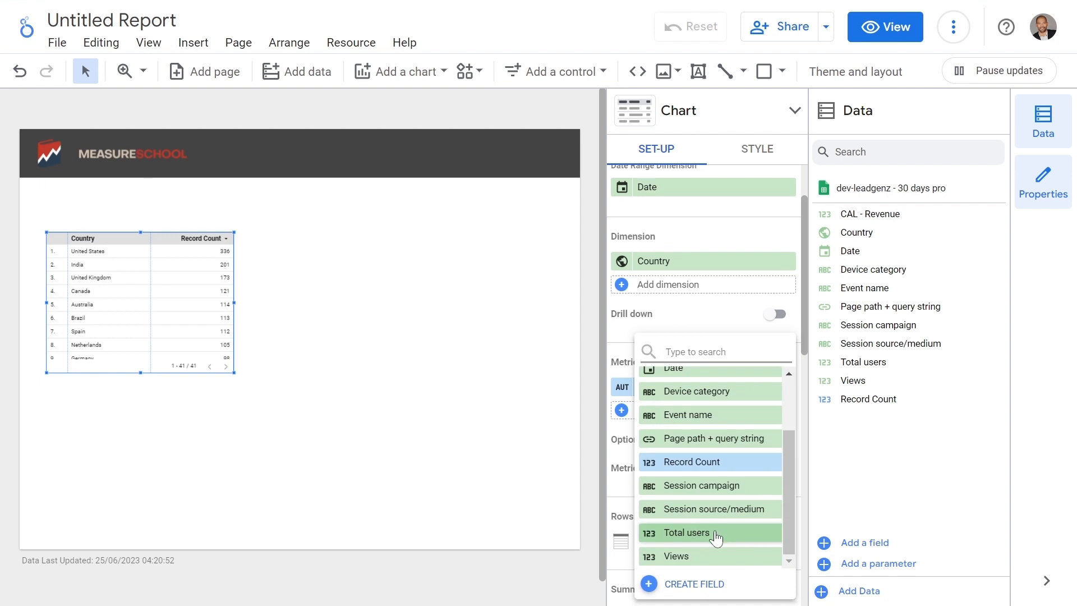
{"action": "left_click", "coordinate": [716, 531]}
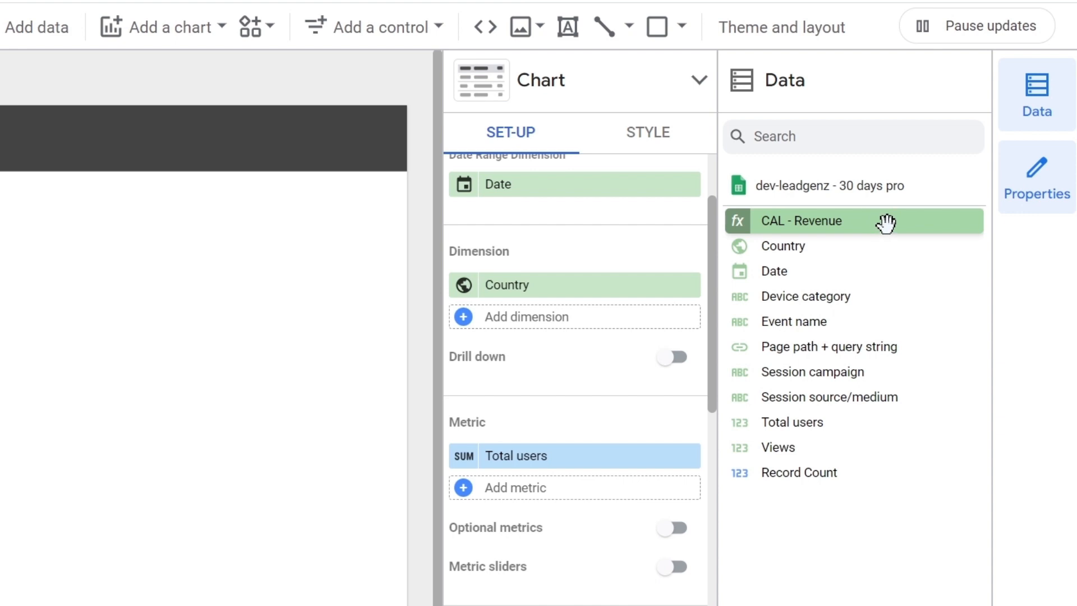
{"action": "left_click_drag", "start_coordinate": [861, 221], "coordinate": [601, 507]}
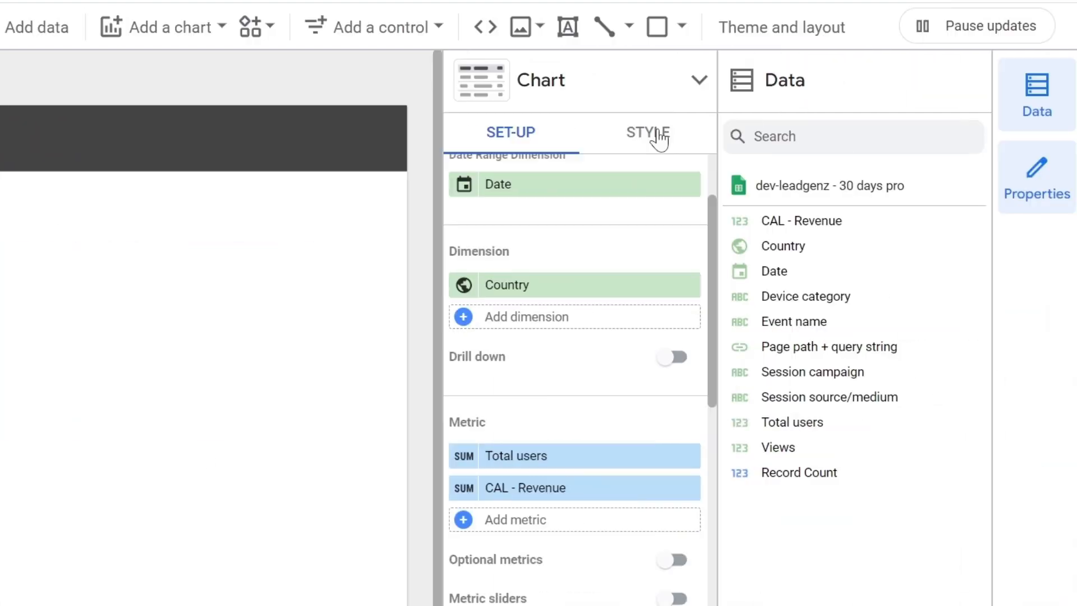
- Turn off row numbers and pagination in the country table's style
{"action": "left_click", "coordinate": [1032, 135]}
{"action": "left_click", "coordinate": [836, 225]}
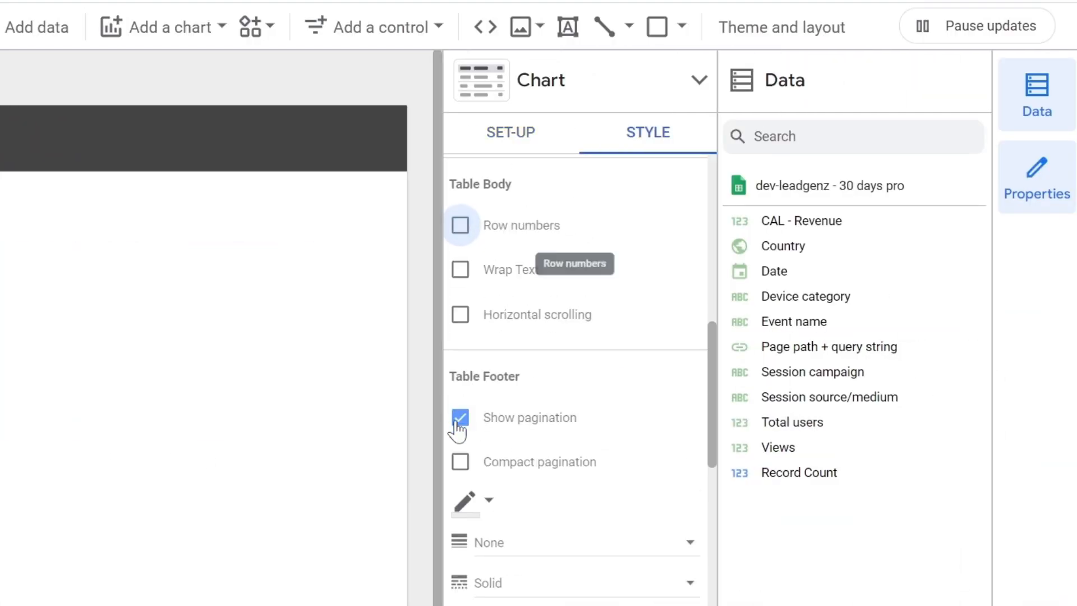
{"action": "left_click", "coordinate": [534, 429]}
- Fit the country table's columns to the data and narrow the table, keeping it compact beneath the header logo
{"action": "right_click", "coordinate": [133, 283]}
{"action": "mouse_move", "coordinate": [253, 406]}
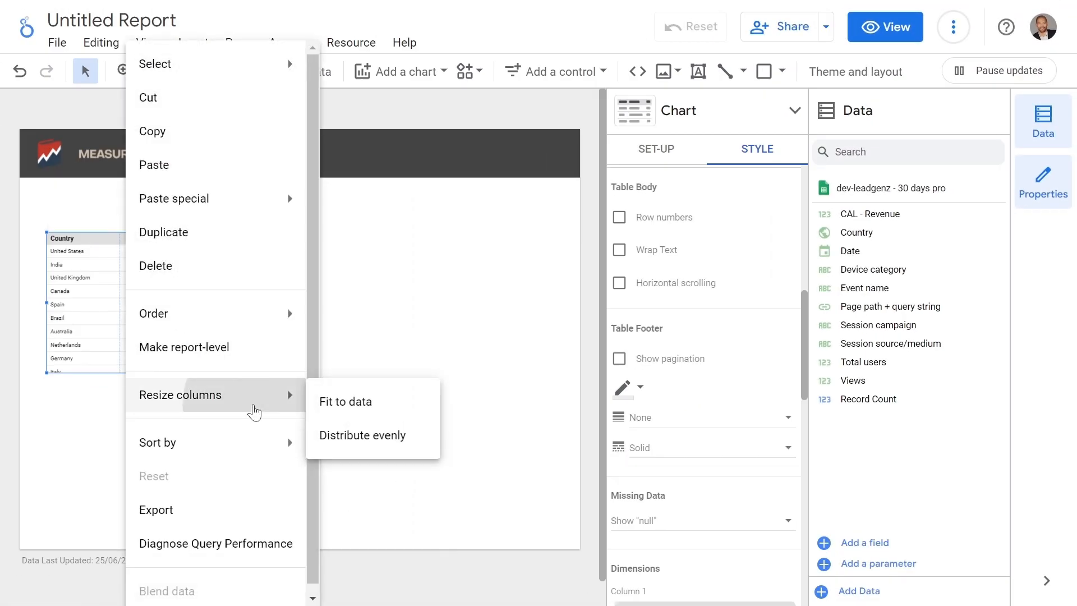
{"action": "left_click", "coordinate": [349, 404]}
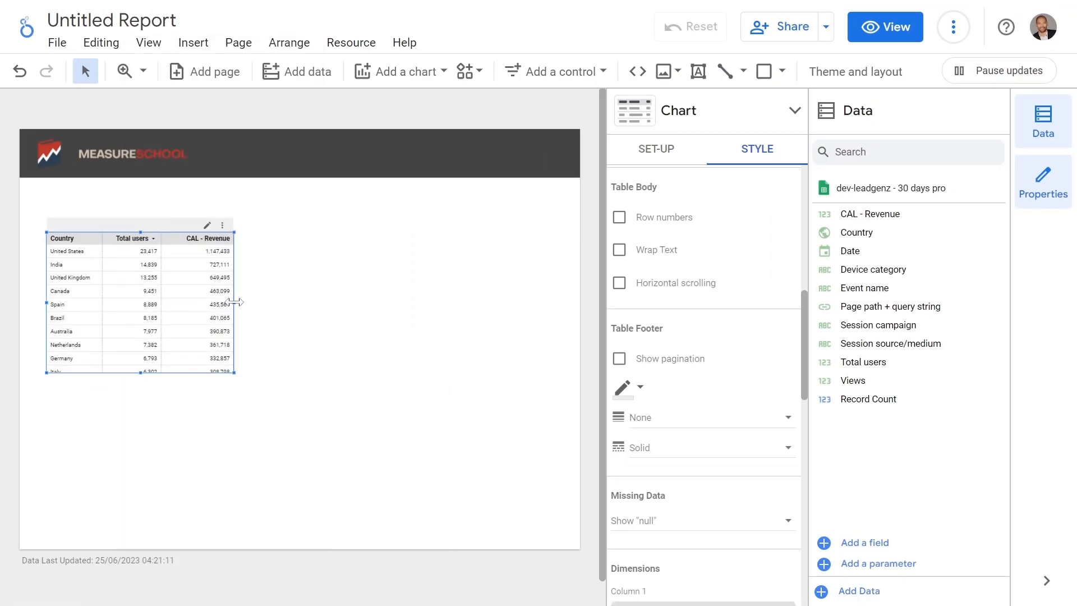
{"action": "left_click_drag", "start_coordinate": [234, 303], "coordinate": [158, 307]}
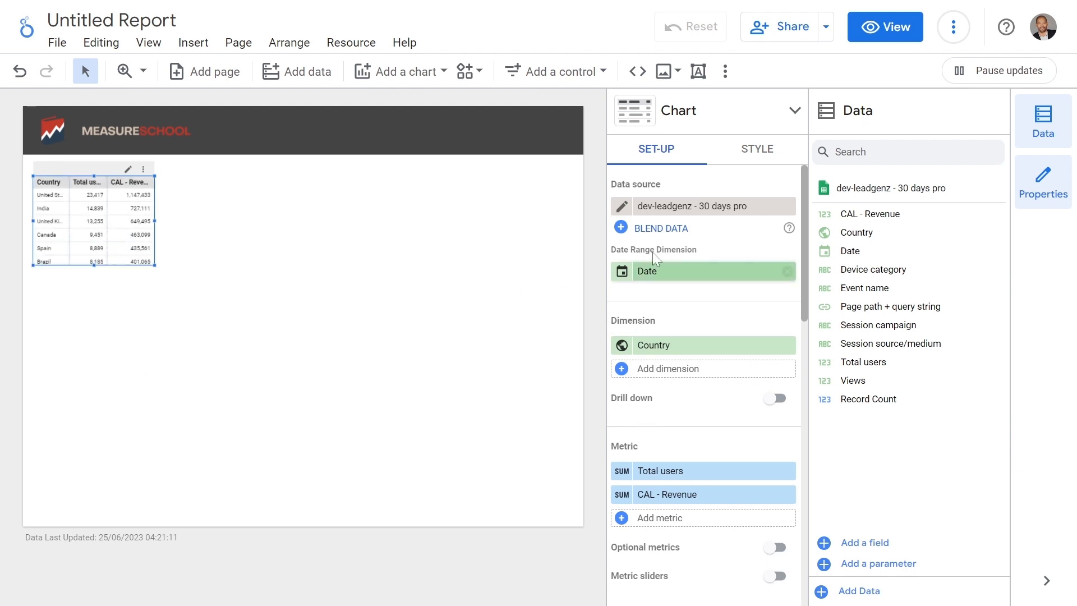
- Rename the table's CAL - Revenue metric to Revenue
{"action": "scroll", "coordinate": [662, 252], "scroll_direction": "down", "scroll_amount": 2}
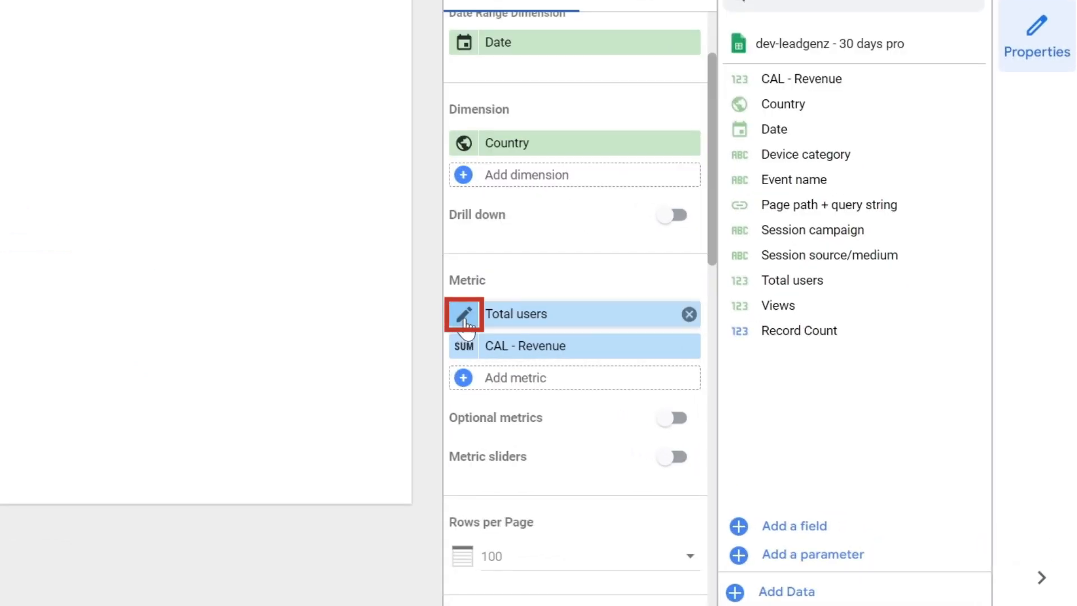
{"action": "left_click", "coordinate": [462, 351]}
{"action": "key", "text": "ctrl+a"}
{"action": "key", "text": "BackSpace"}
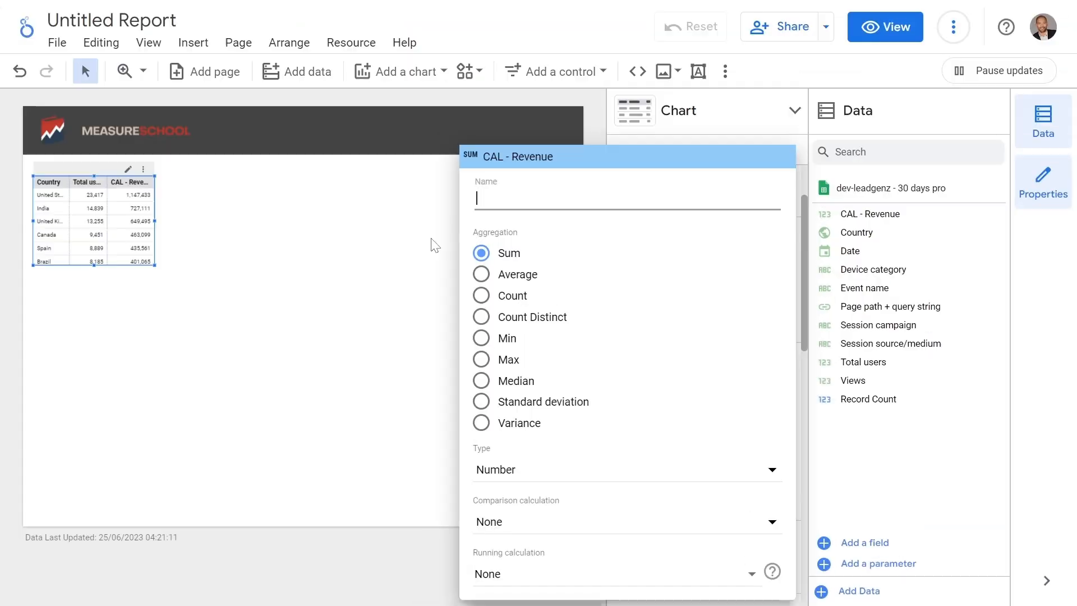
{"action": "type", "text": "Revenue"}
{"action": "left_click", "coordinate": [313, 105]}
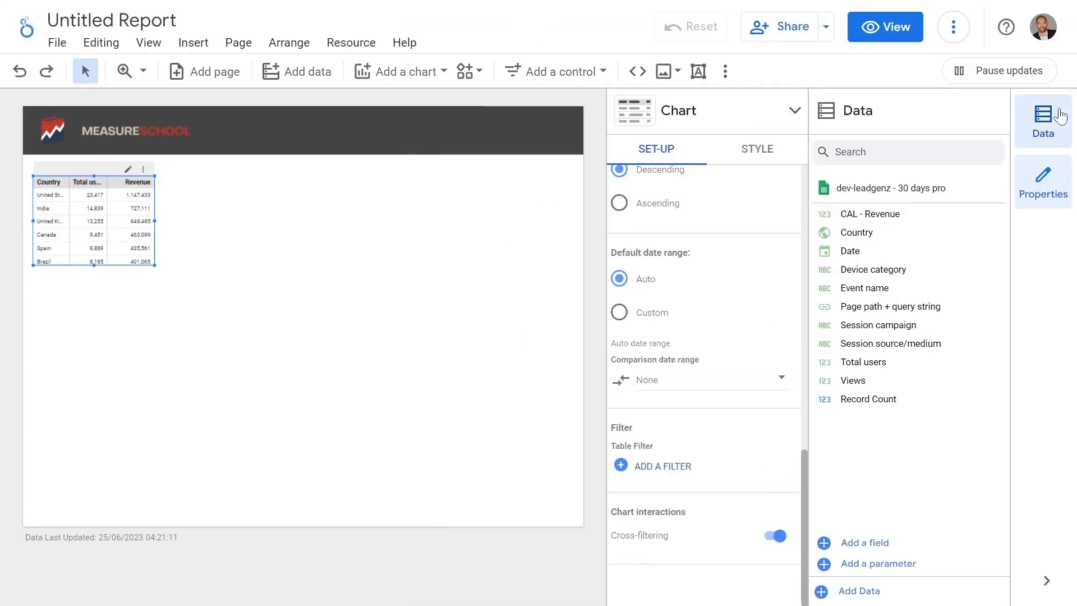
- Hide the list of data fields and apply the Thank you filter to the country table
{"action": "left_click", "coordinate": [1044, 123]}
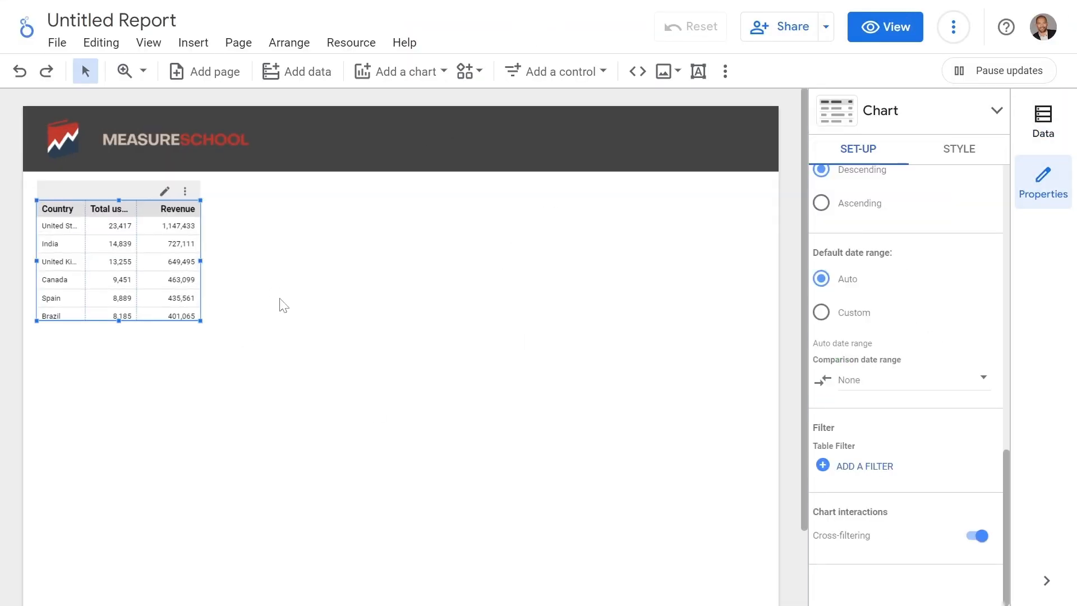
{"action": "scroll", "coordinate": [851, 299], "scroll_direction": "up", "scroll_amount": 10}
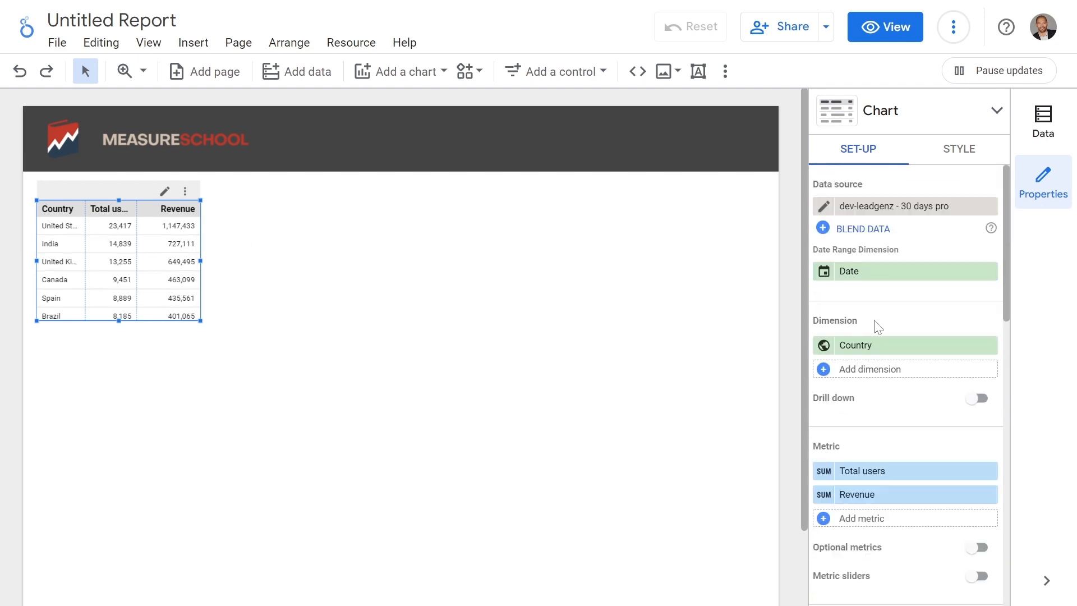
{"action": "scroll", "coordinate": [878, 325], "scroll_direction": "down", "scroll_amount": 10}
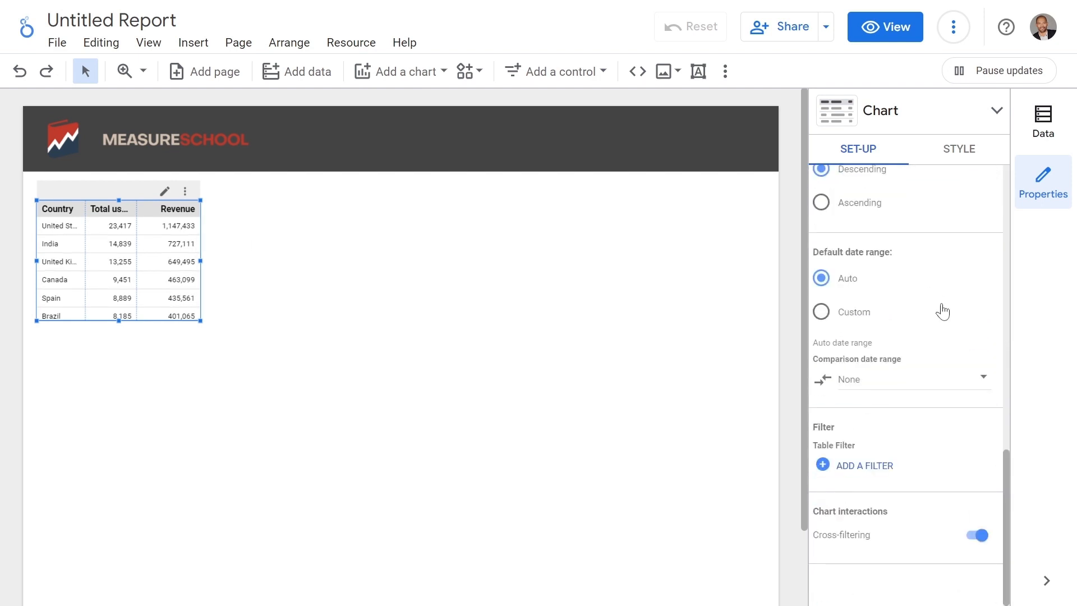
{"action": "left_click", "coordinate": [872, 473]}
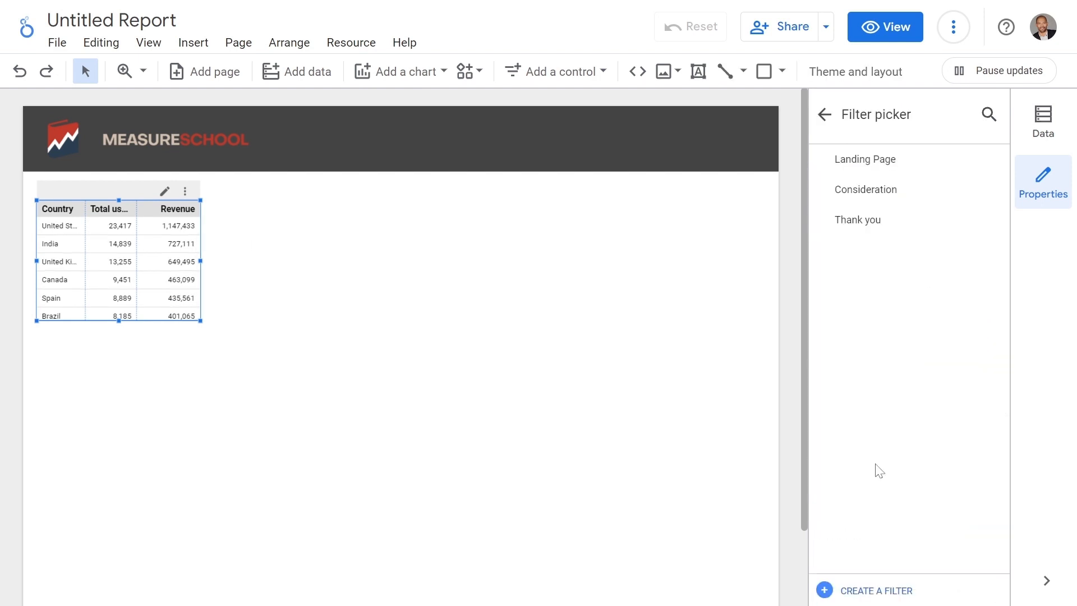
{"action": "left_click", "coordinate": [942, 225]}
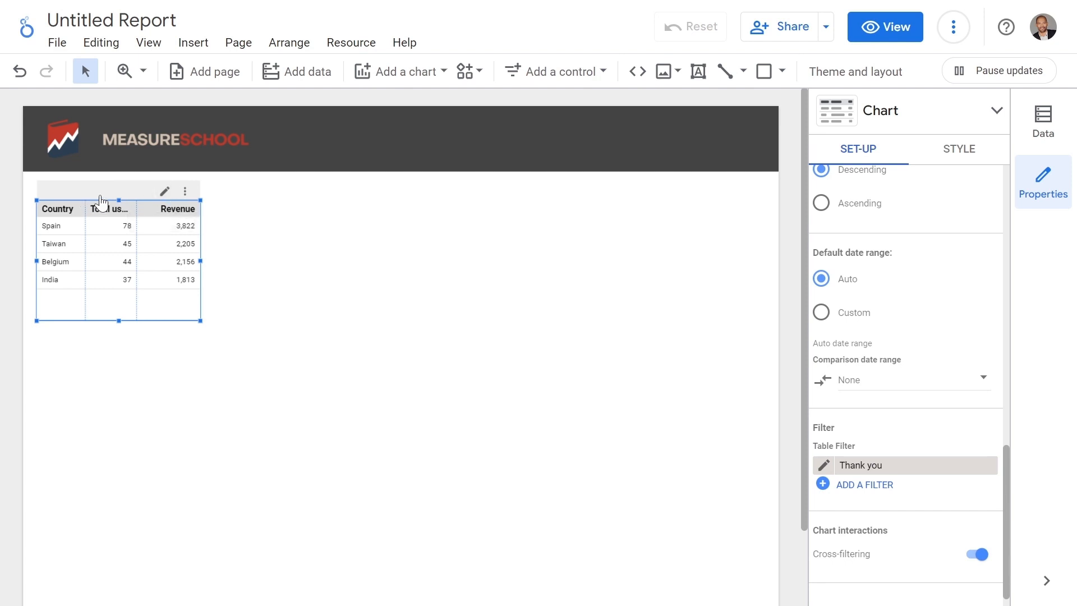
- Duplicate the country table, place the two tables separately, and convert one of them into a Geo chart
{"action": "right_click", "coordinate": [116, 257]}
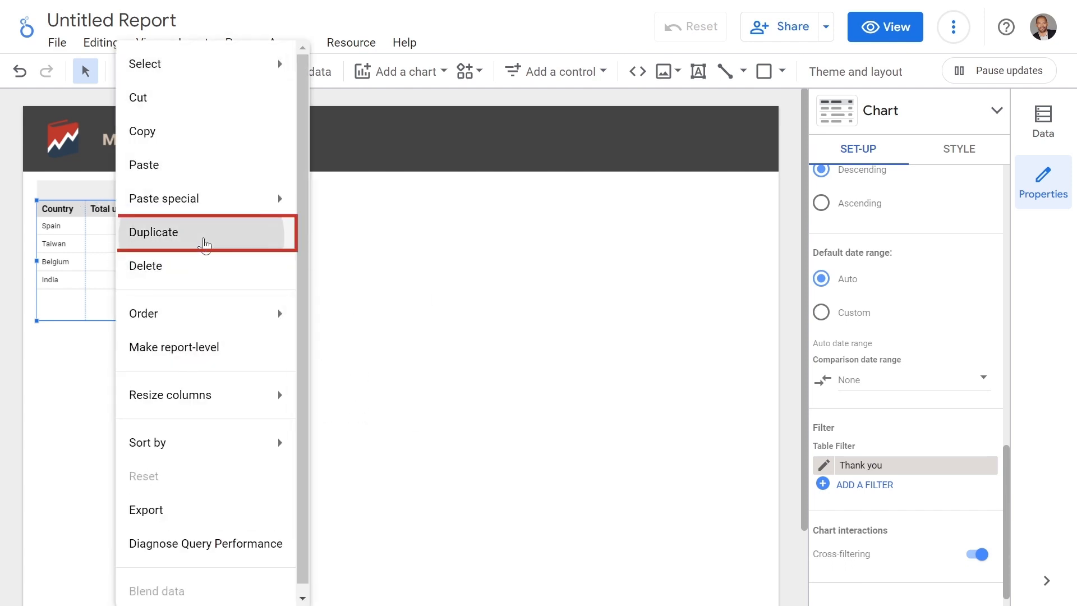
{"action": "left_click", "coordinate": [204, 238]}
{"action": "left_click_drag", "start_coordinate": [143, 251], "coordinate": [303, 246]}
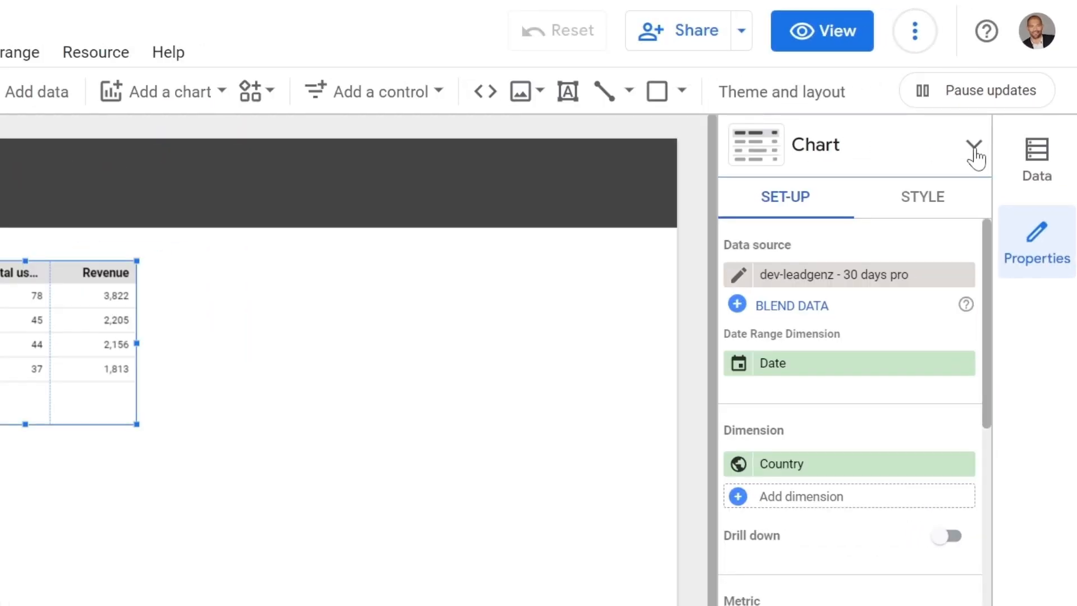
{"action": "left_click", "coordinate": [973, 148]}
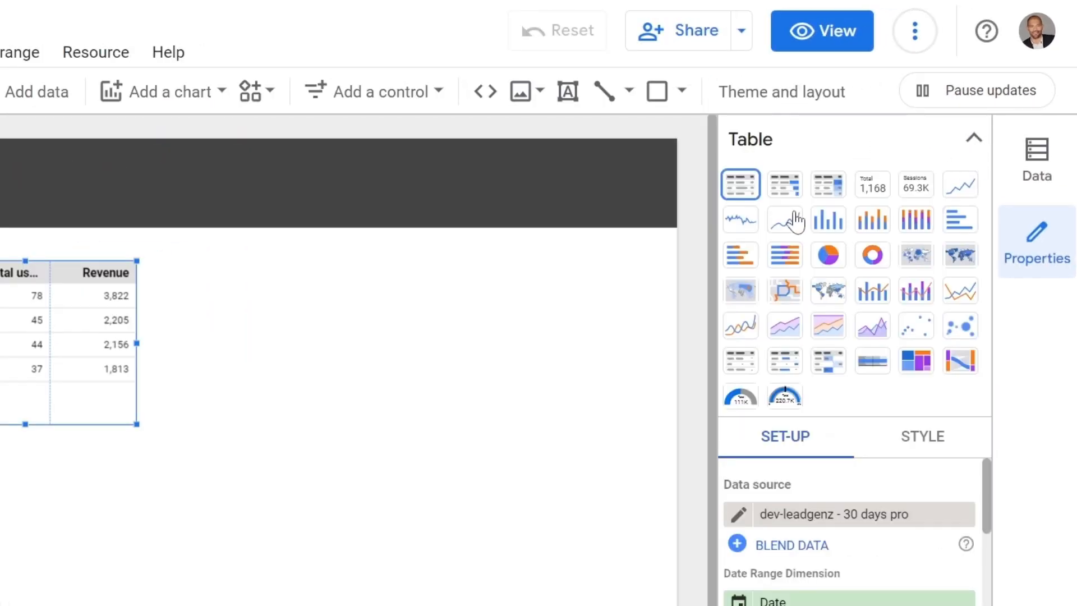
{"action": "left_click", "coordinate": [828, 297]}
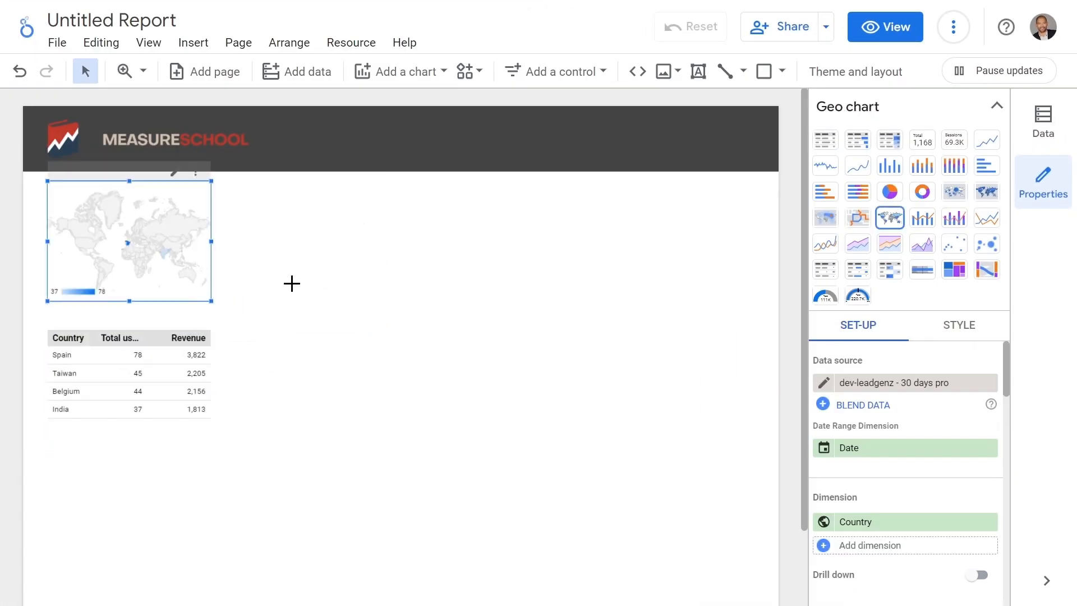
- Line up the Geo chart and the country table below the header logo, with the table directly under the map
{"action": "left_click_drag", "start_coordinate": [117, 195], "coordinate": [103, 199]}
{"action": "left_click_drag", "start_coordinate": [154, 376], "coordinate": [139, 359]}
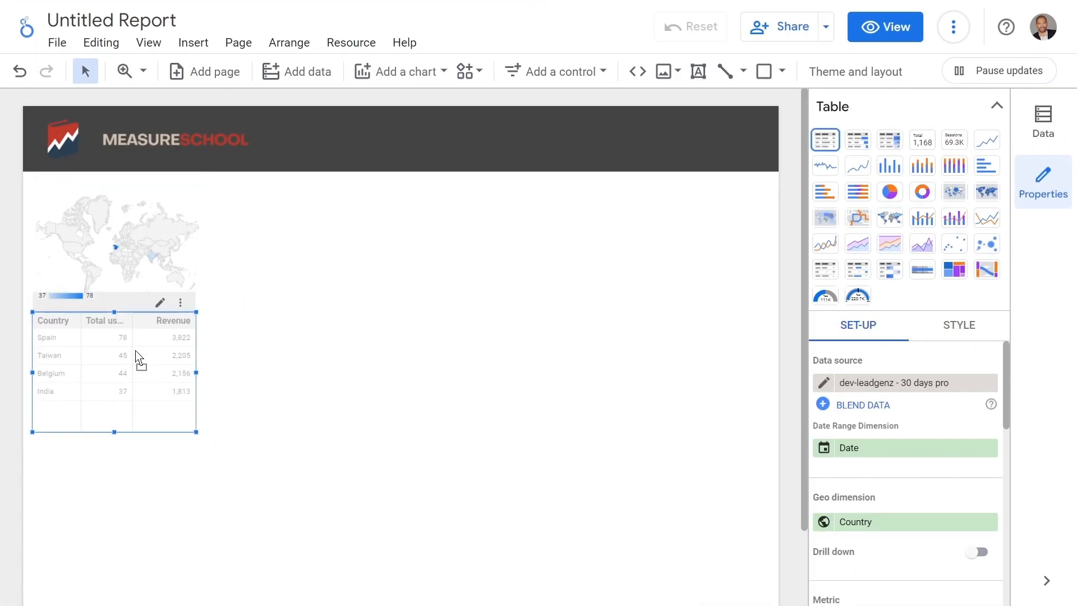
{"action": "key", "text": "Escape"}
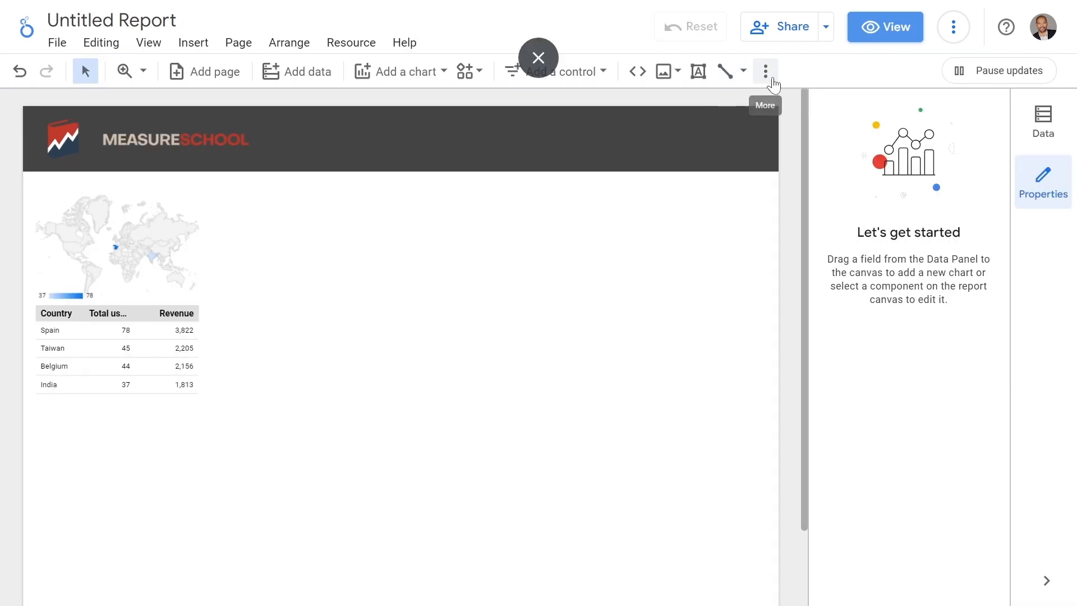
- Draw a wide rectangle beside the map and table, spanning the rest of the page width below the header
{"action": "left_click", "coordinate": [765, 71]}
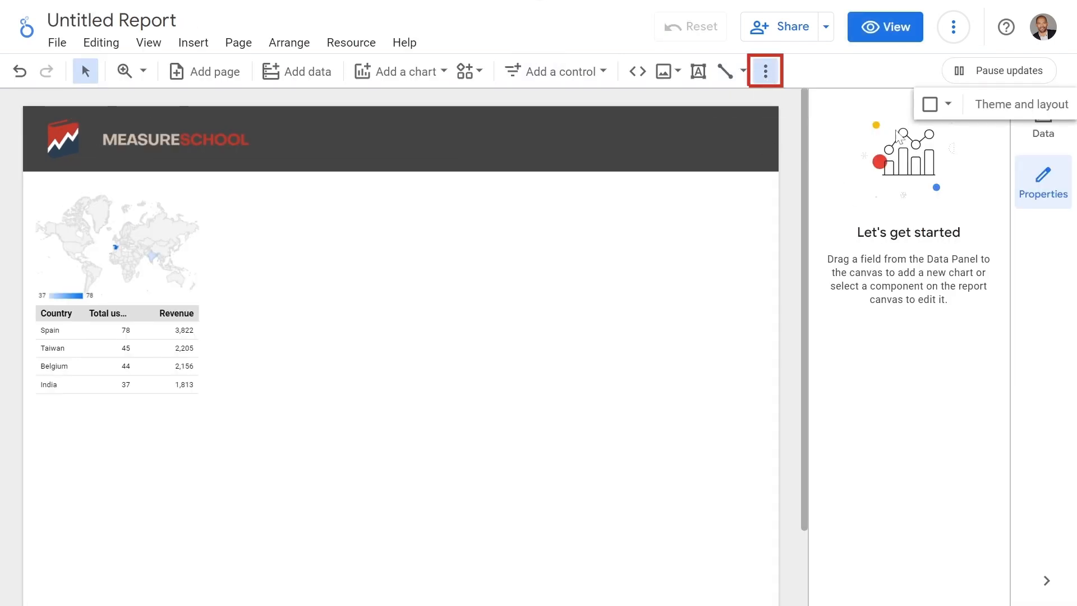
{"action": "left_click", "coordinate": [932, 106]}
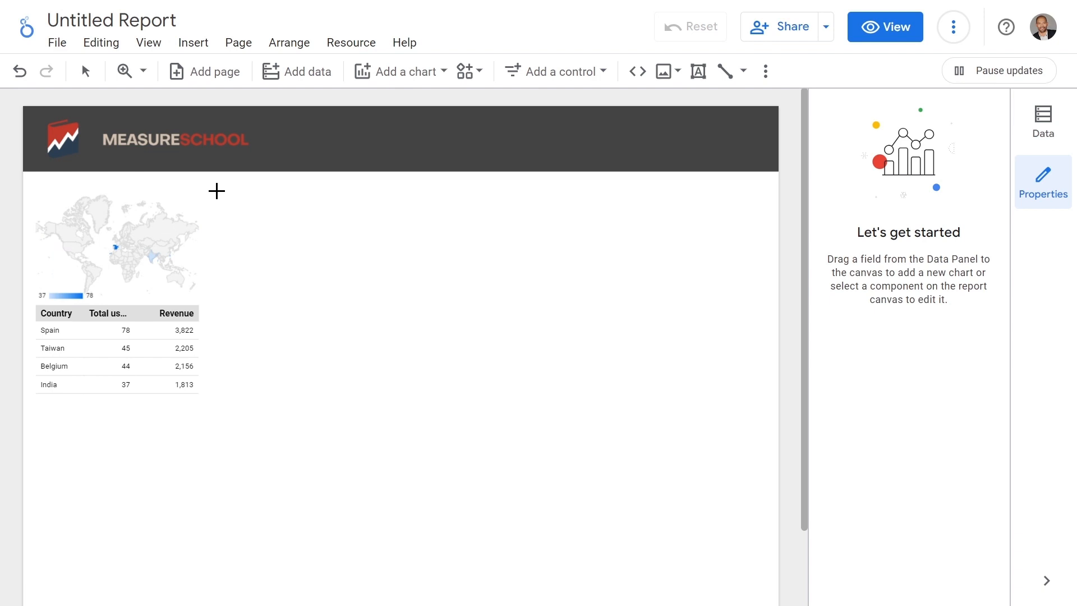
{"action": "mouse_move", "coordinate": [210, 186]}
{"action": "left_mouse_down"}
{"action": "mouse_move", "coordinate": [209, 389]}
{"action": "mouse_move", "coordinate": [745, 375]}
{"action": "left_mouse_up"}
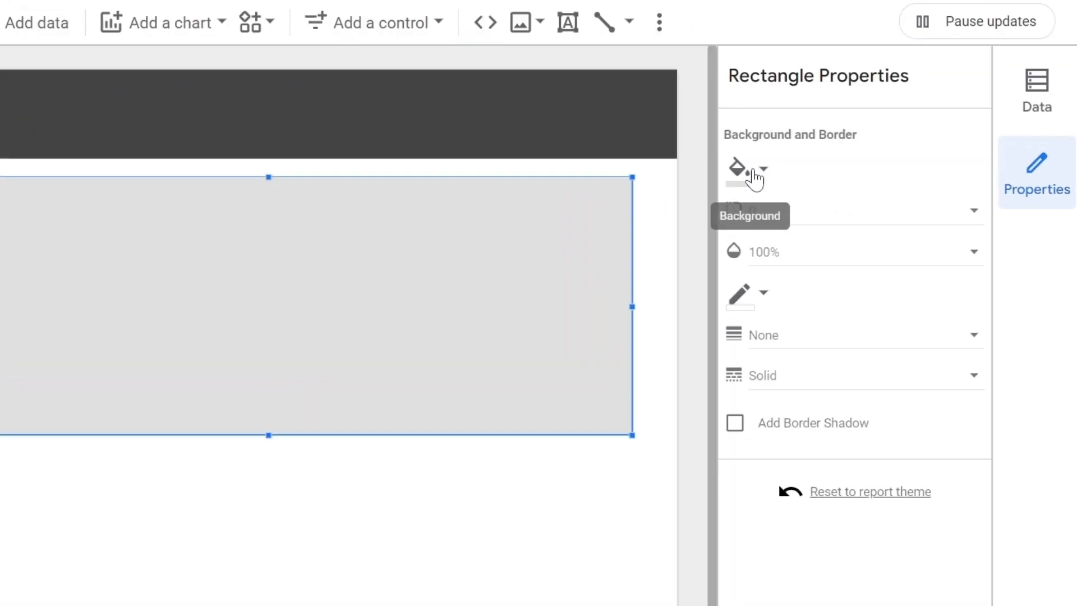
- Fill the rectangle with a custom dark green by pasting the copied hex colour code
{"action": "left_click", "coordinate": [835, 179]}
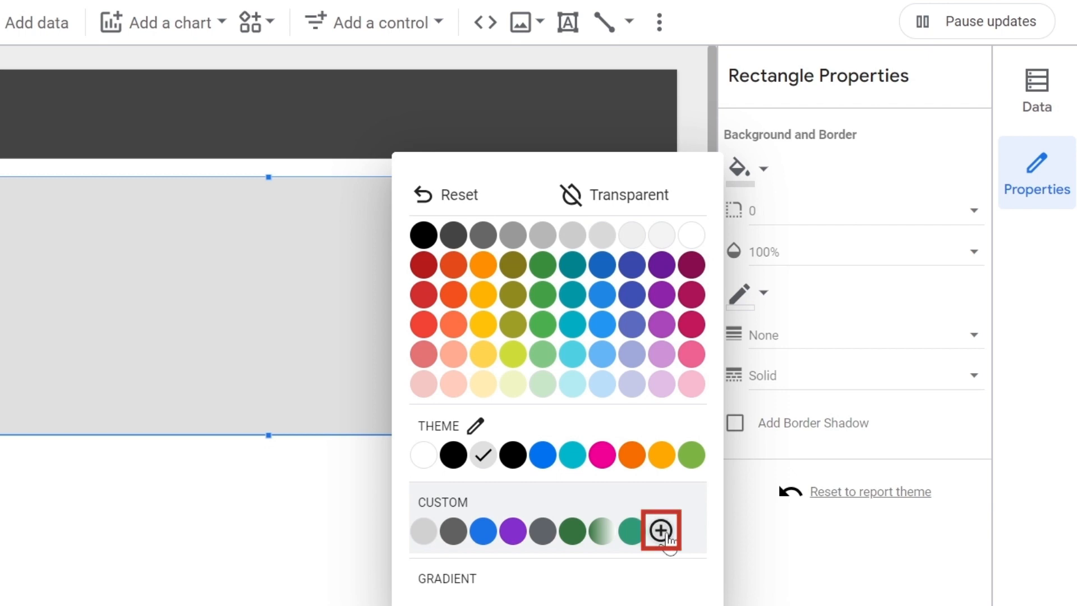
{"action": "left_click", "coordinate": [662, 531]}
{"action": "right_click", "coordinate": [412, 138]}
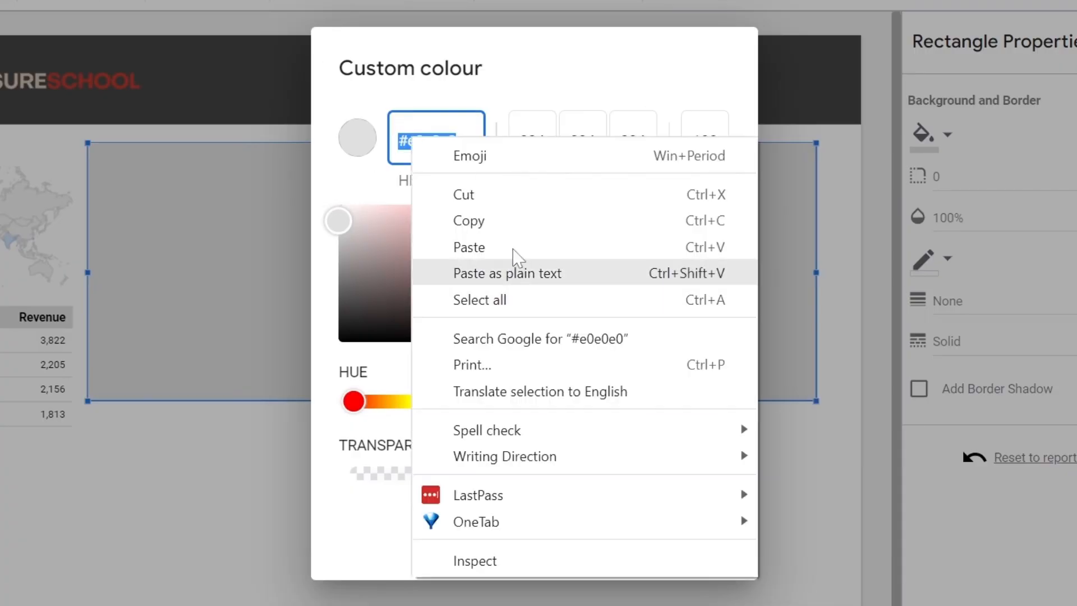
{"action": "left_click", "coordinate": [519, 273]}
{"action": "left_click", "coordinate": [677, 537]}
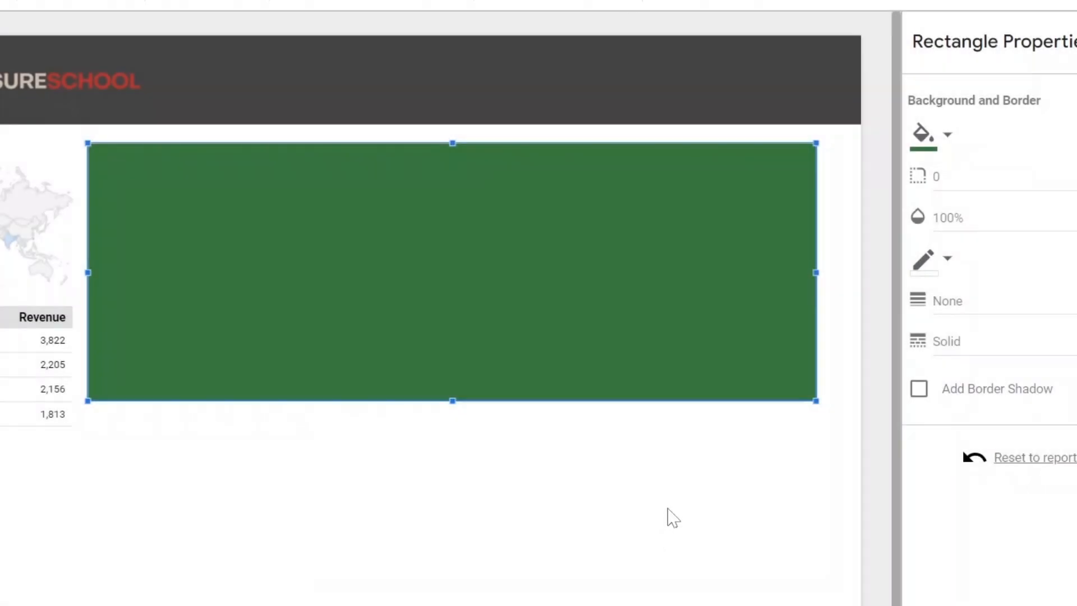
- Set the rectangle's border radius to 40
{"action": "left_click", "coordinate": [962, 175]}
{"action": "scroll", "coordinate": [997, 278], "scroll_direction": "down", "scroll_amount": 3}
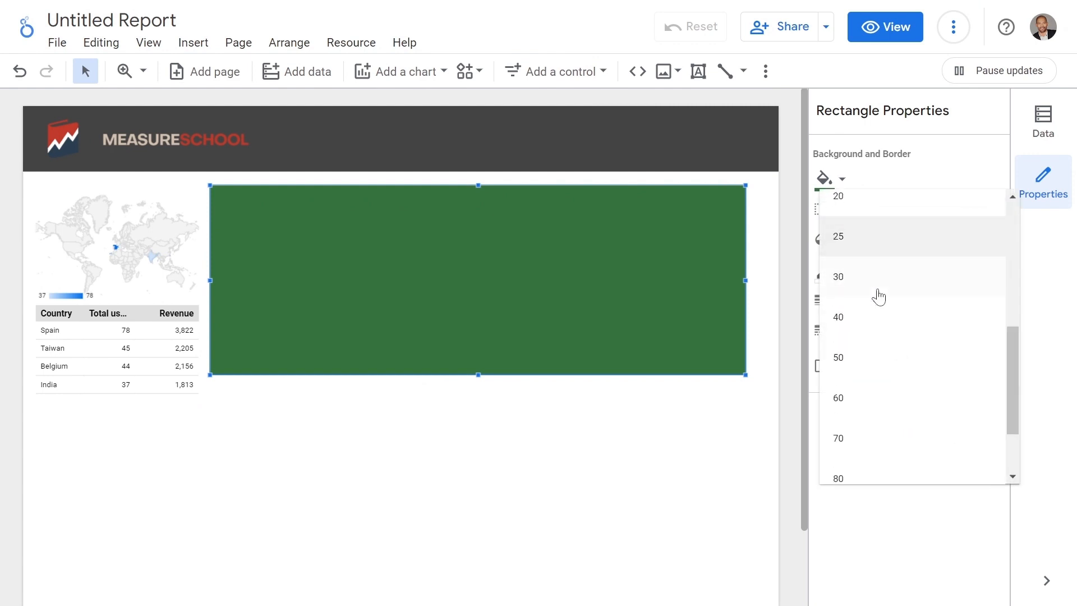
{"action": "left_click", "coordinate": [884, 315]}
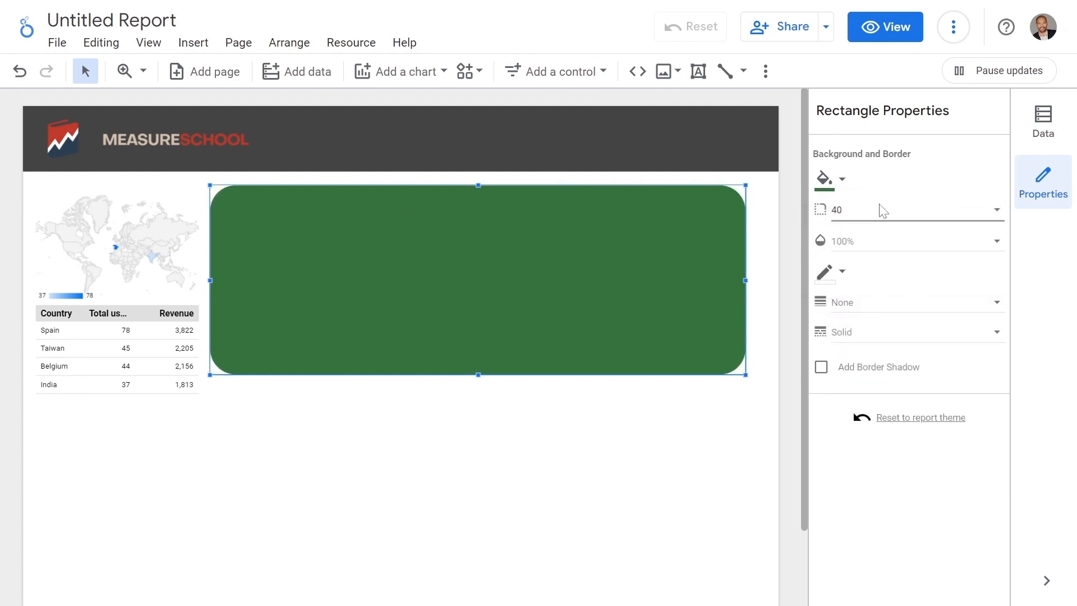
- Fill the wide rectangle with a linear custom gradient that runs horizontally from dark green to white
{"action": "left_click", "coordinate": [826, 180]}
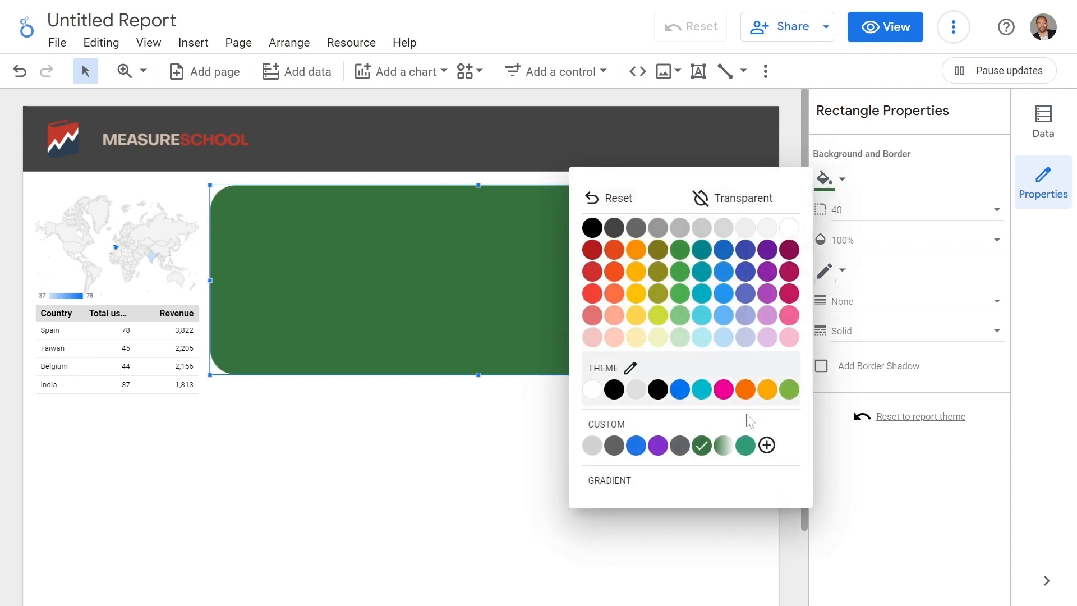
{"action": "left_click", "coordinate": [697, 493]}
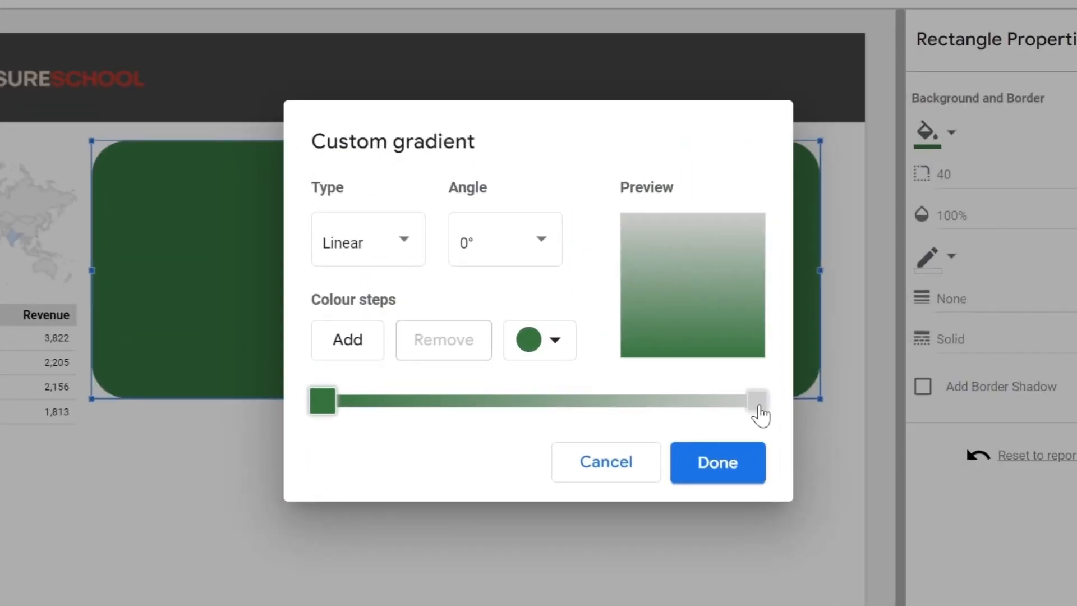
{"action": "left_click", "coordinate": [759, 401]}
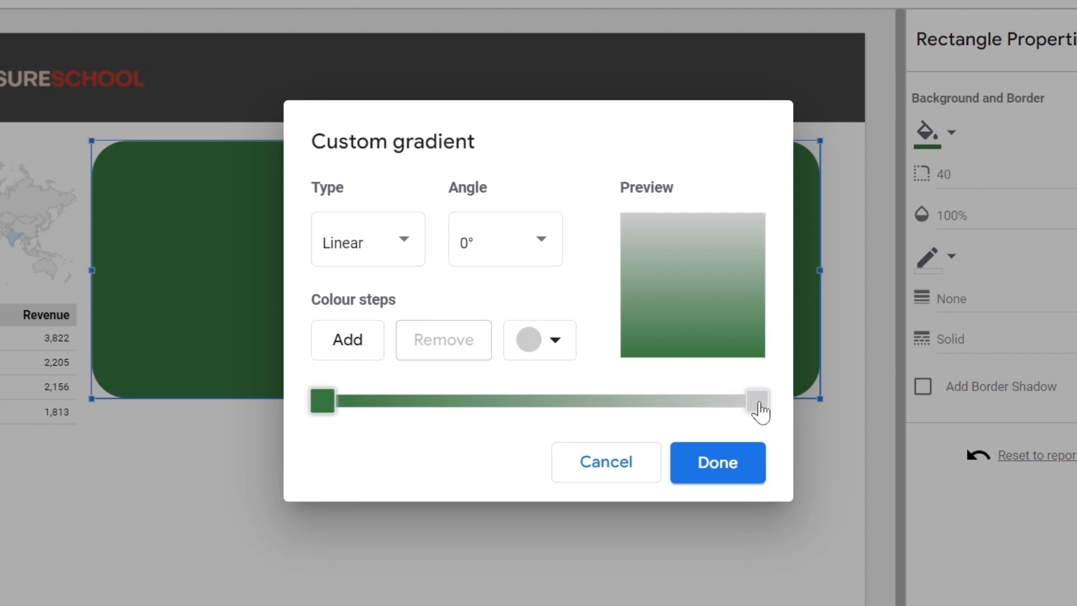
{"action": "left_click", "coordinate": [529, 348]}
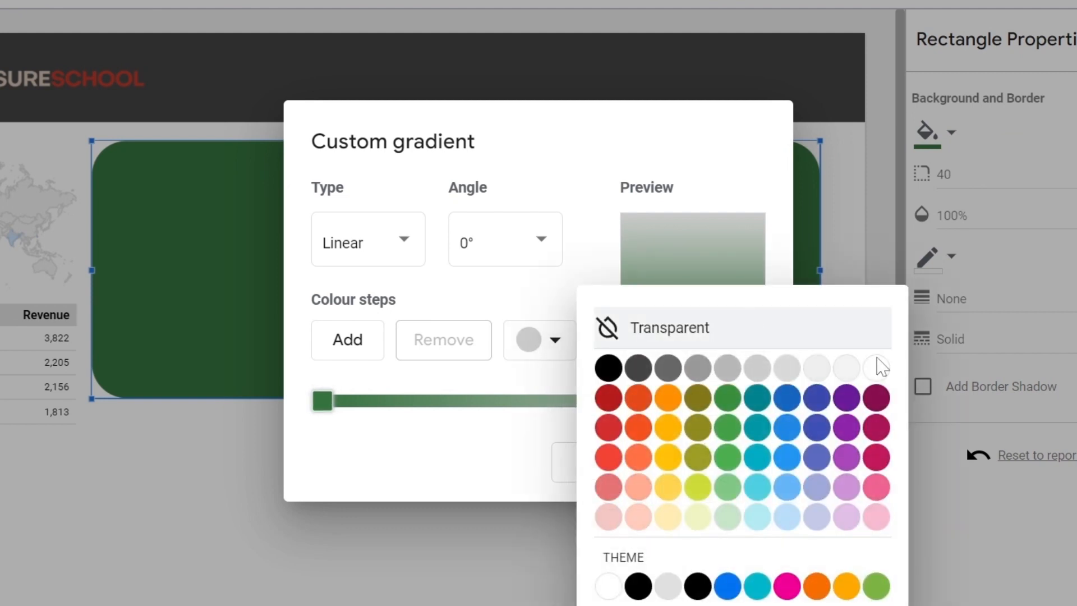
{"action": "left_click", "coordinate": [878, 367]}
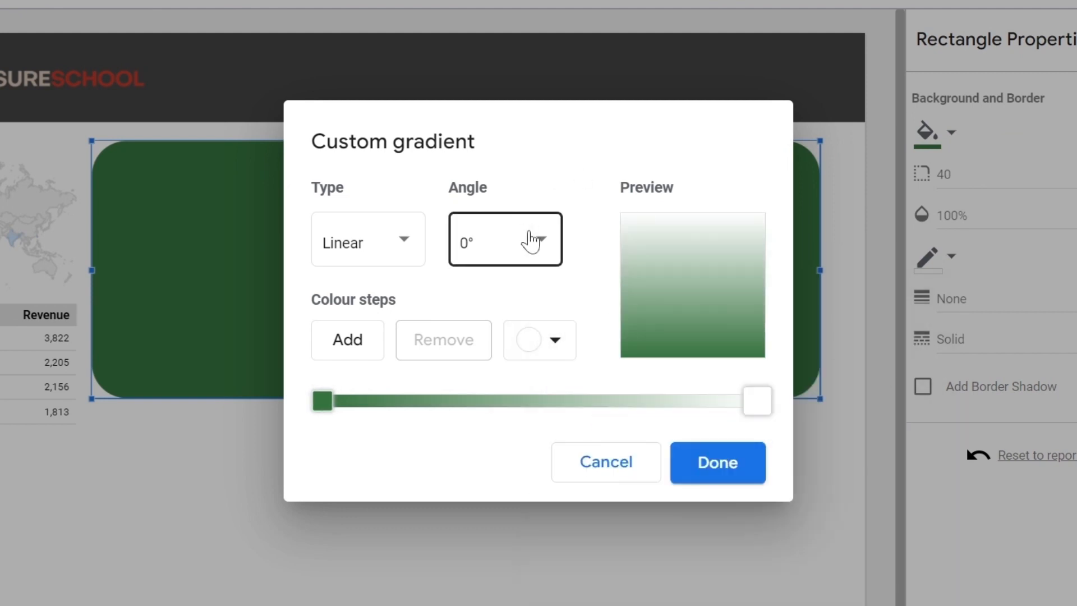
{"action": "left_click", "coordinate": [533, 240]}
{"action": "left_click", "coordinate": [517, 335]}
{"action": "left_click", "coordinate": [719, 474]}
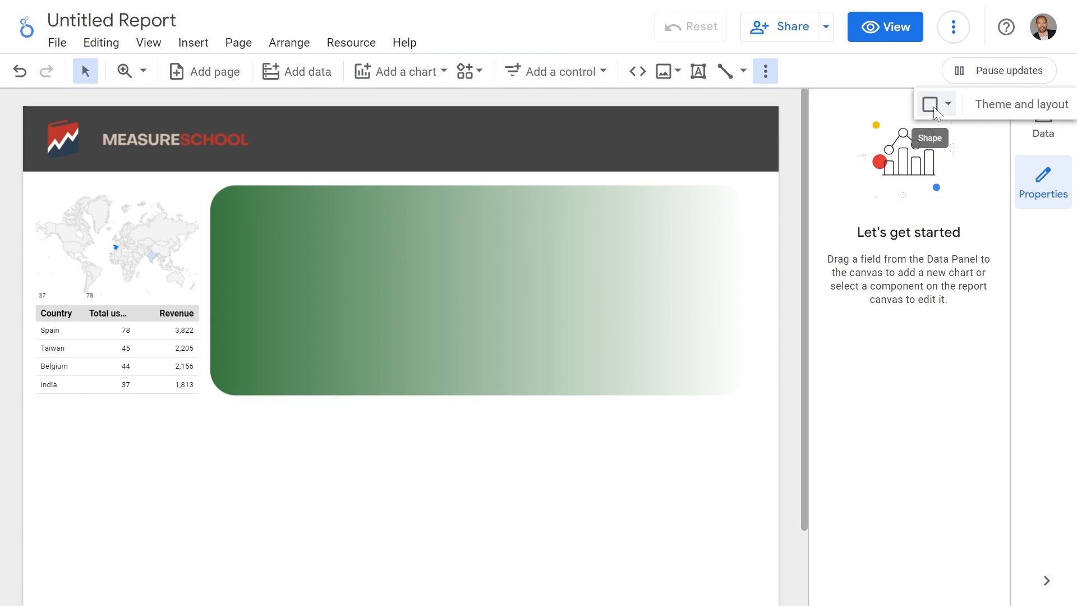
- Draw a tall rectangle over the middle of the gradient panel, fill it black and set its border radius to 30
{"action": "left_click_drag", "start_coordinate": [524, 371], "coordinate": [538, 394]}
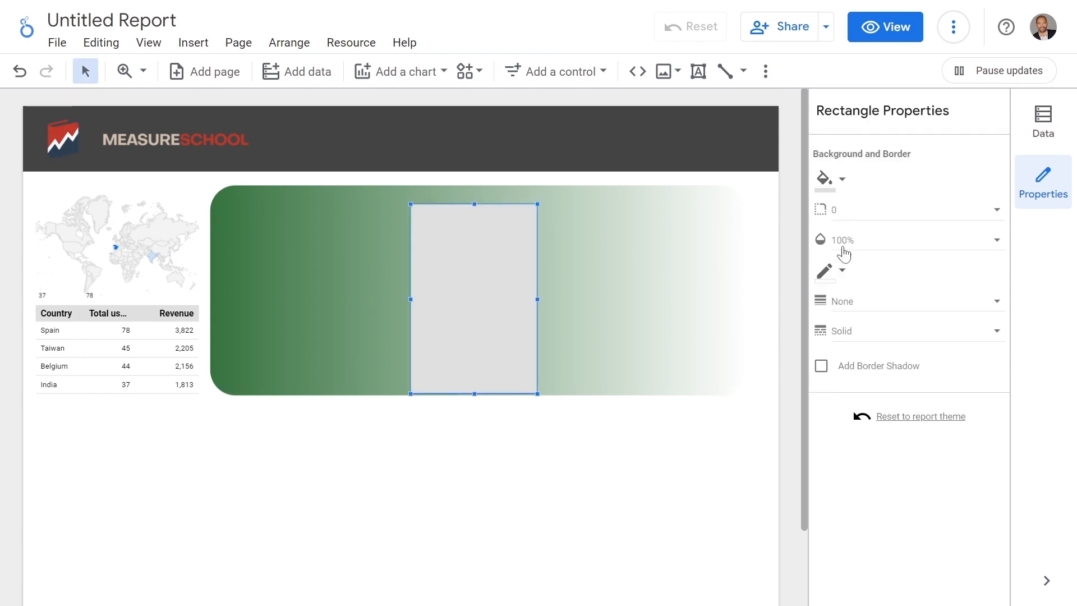
{"action": "left_click", "coordinate": [824, 178]}
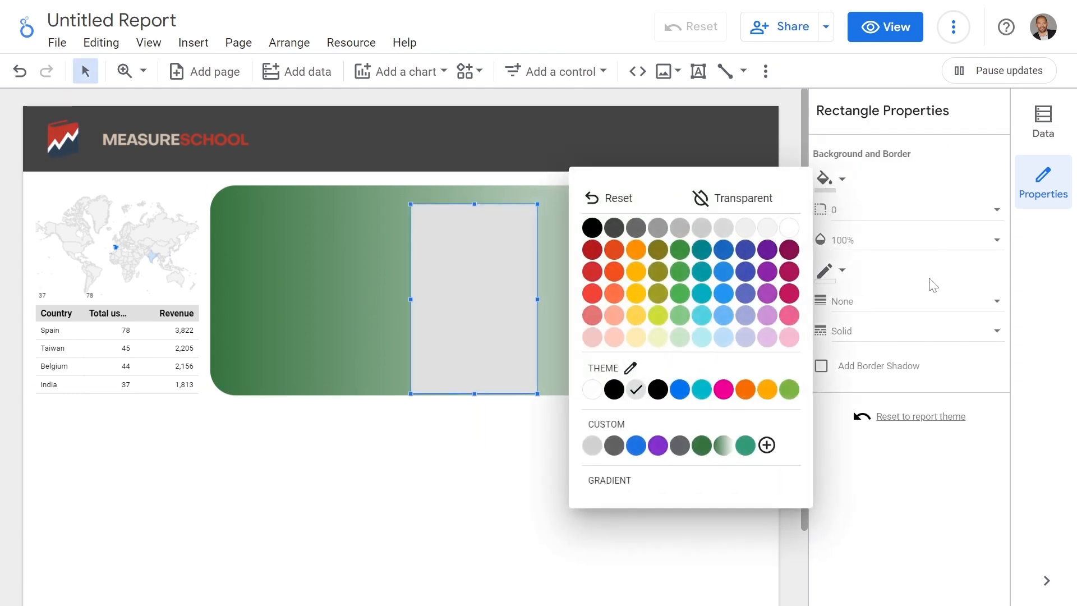
{"action": "left_click", "coordinate": [593, 228]}
{"action": "left_click", "coordinate": [903, 219]}
{"action": "scroll", "coordinate": [895, 368], "scroll_direction": "down", "scroll_amount": 3}
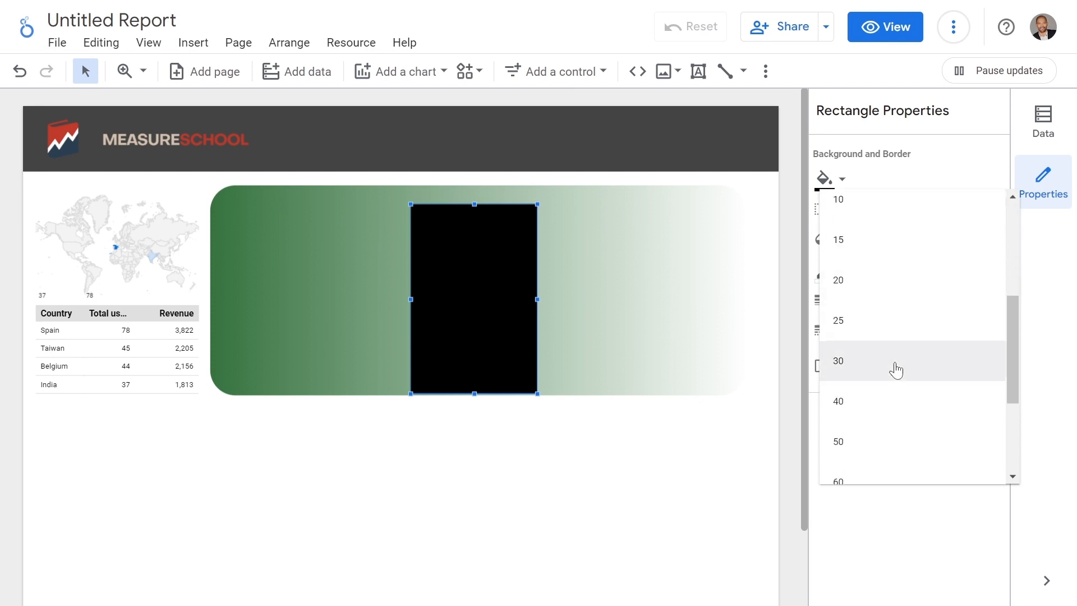
{"action": "left_click", "coordinate": [896, 370]}
- Narrow the black card slightly and centre it vertically within the gradient panel
{"action": "left_click_drag", "start_coordinate": [478, 317], "coordinate": [483, 305]}
{"action": "left_click_drag", "start_coordinate": [544, 384], "coordinate": [513, 377]}
{"action": "left_click_drag", "start_coordinate": [466, 268], "coordinate": [460, 264]}
{"action": "left_click_drag", "start_coordinate": [464, 219], "coordinate": [464, 205]}
{"action": "left_click_drag", "start_coordinate": [463, 269], "coordinate": [462, 264]}
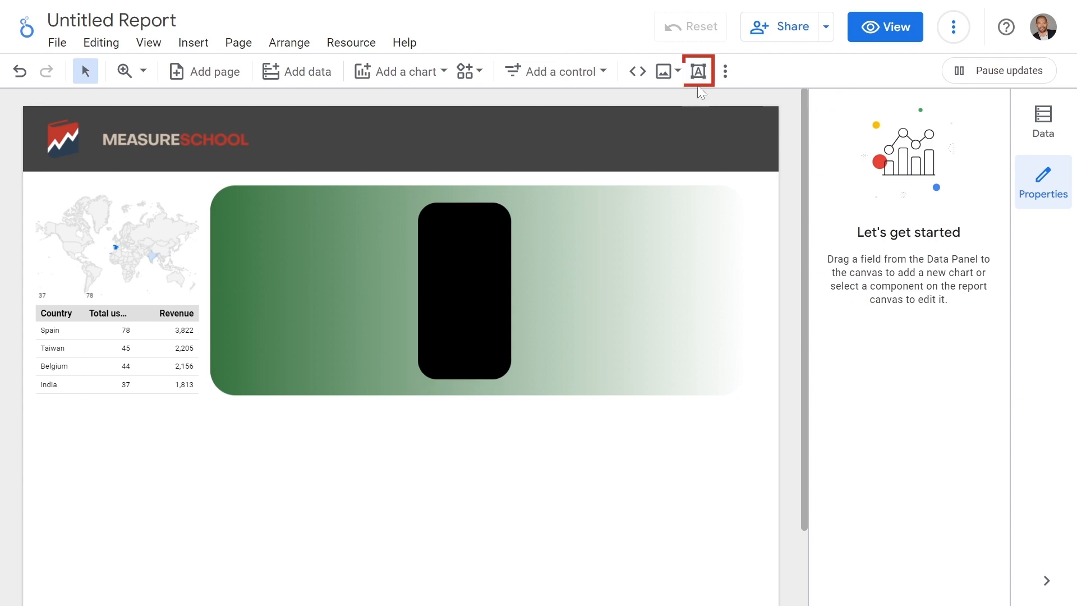
- Add a text box reading "Landing Page" on the gradient panel and colour its text white
{"action": "left_click", "coordinate": [698, 71]}
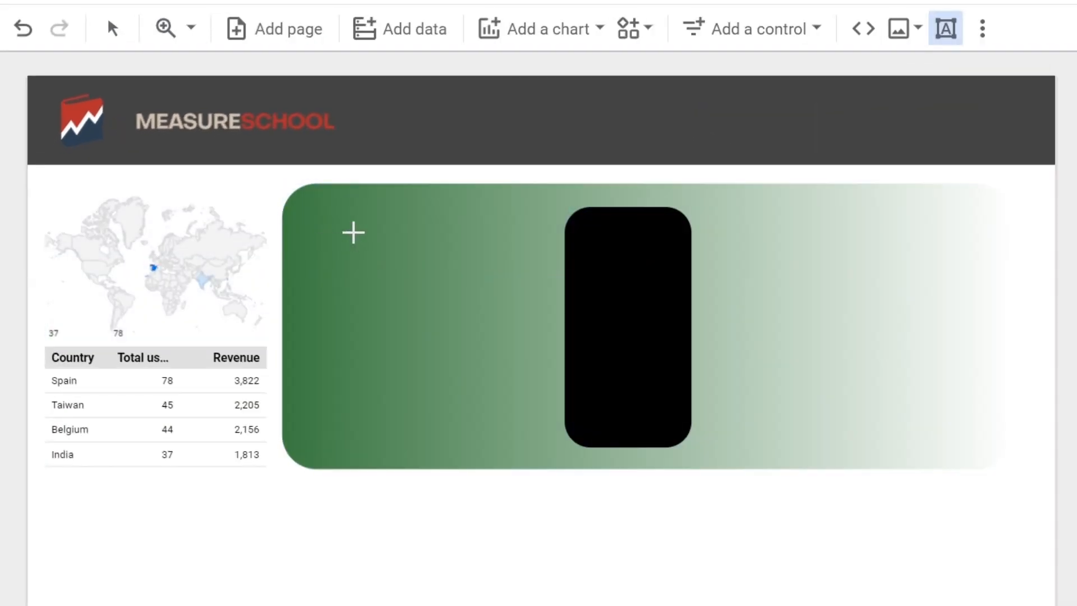
{"action": "left_click_drag", "start_coordinate": [353, 232], "coordinate": [697, 275]}
{"action": "type", "text": "Laniing Page"}
{"action": "left_click_drag", "start_coordinate": [525, 275], "coordinate": [526, 265]}
{"action": "left_click_drag", "start_coordinate": [697, 249], "coordinate": [360, 245]}
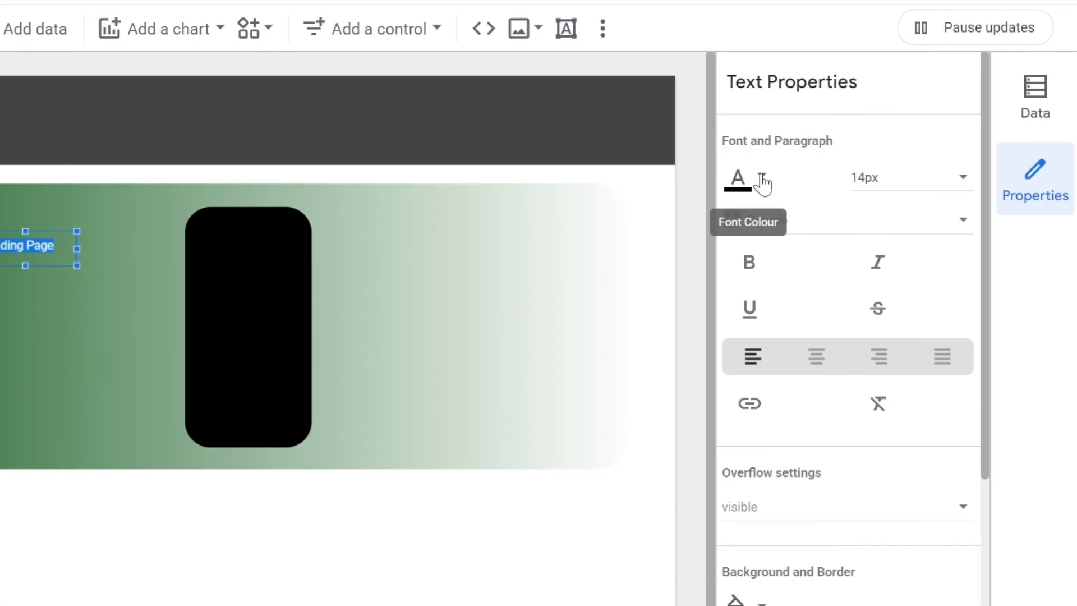
{"action": "left_click", "coordinate": [763, 180]}
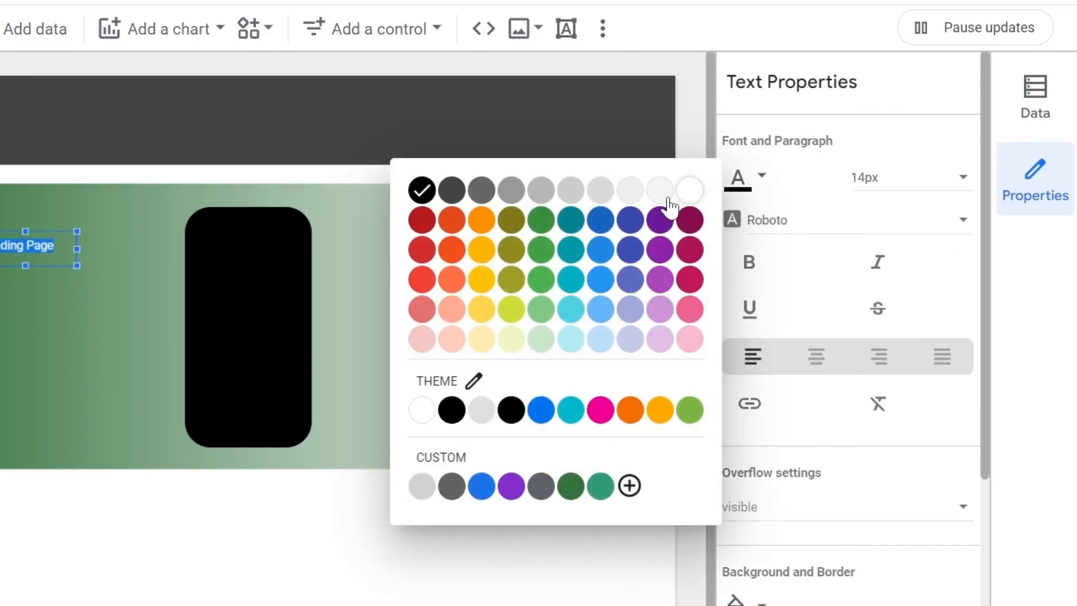
{"action": "left_click", "coordinate": [686, 195]}
- Move the Landing Page label to the top of the black card, centre-align its text and centre it on the card
{"action": "left_click_drag", "start_coordinate": [5, 227], "coordinate": [234, 218]}
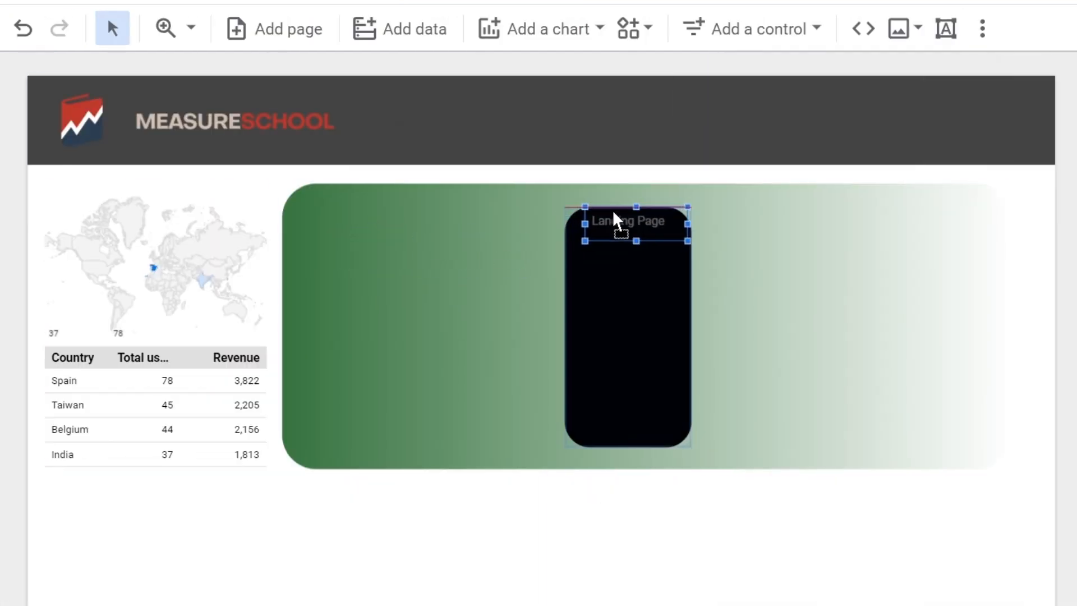
{"action": "left_click", "coordinate": [882, 313]}
{"action": "left_click_drag", "start_coordinate": [646, 212], "coordinate": [637, 215]}
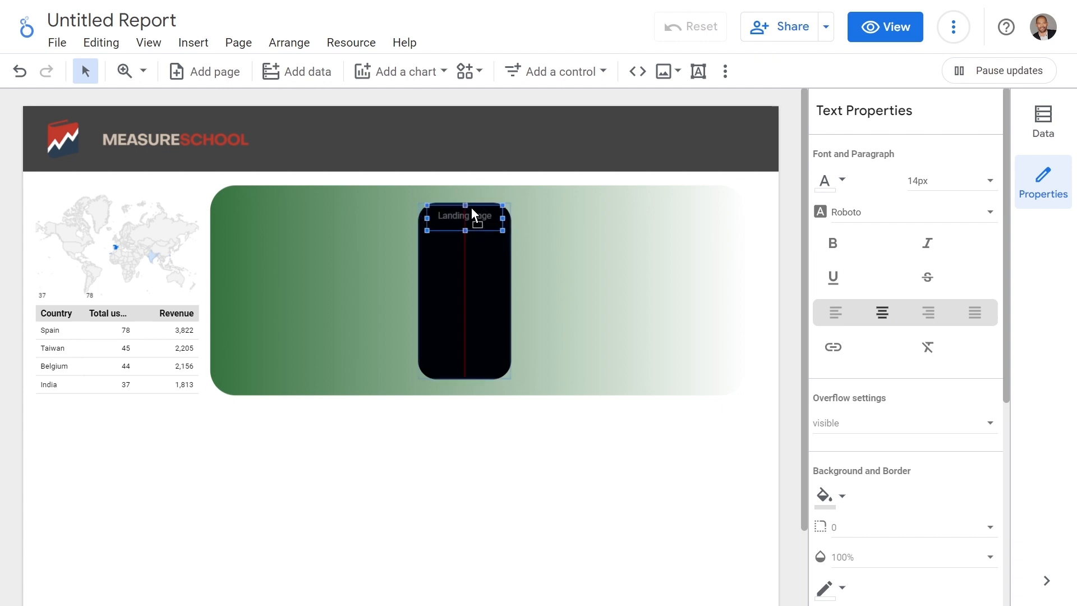
{"action": "left_click_drag", "start_coordinate": [472, 209], "coordinate": [471, 209]}
{"action": "left_click", "coordinate": [604, 233]}
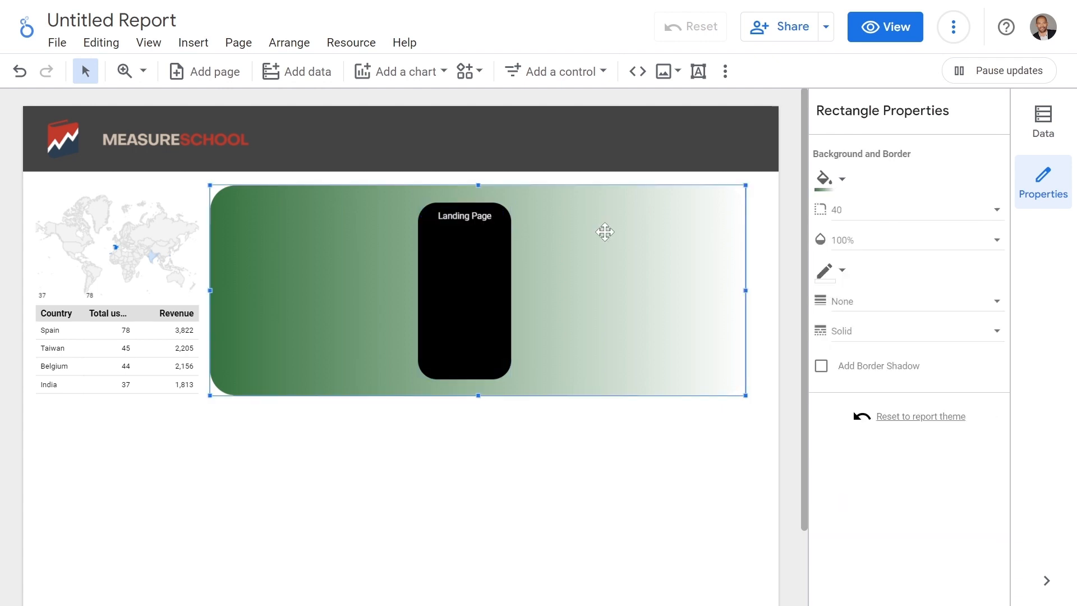
- Add a Total users scorecard on the gradient panel and set its label colour to white
{"action": "left_click", "coordinate": [408, 78]}
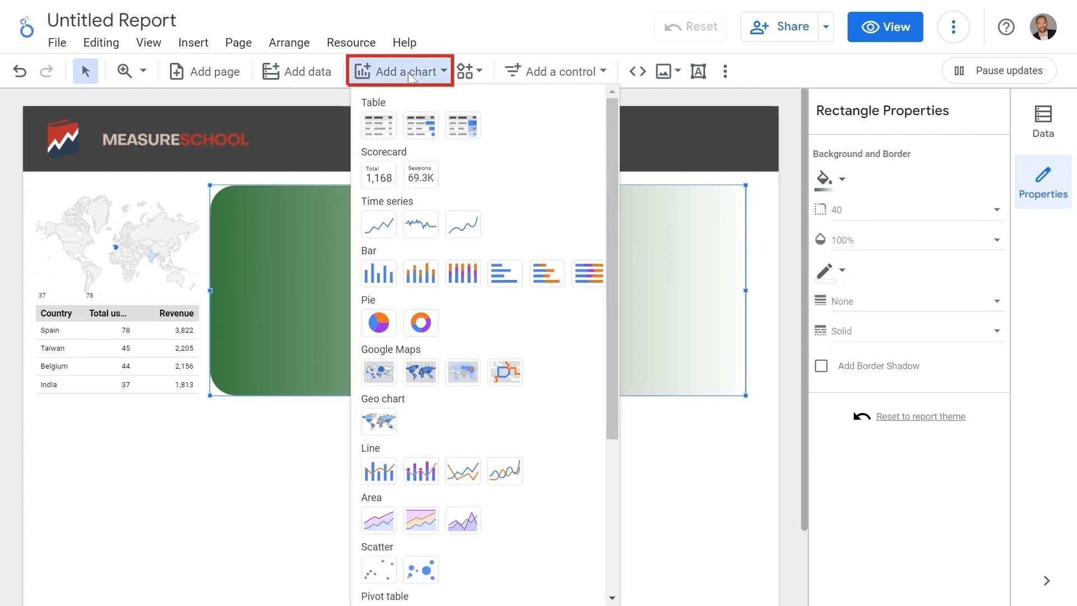
{"action": "left_click", "coordinate": [381, 182]}
{"action": "left_click", "coordinate": [242, 218]}
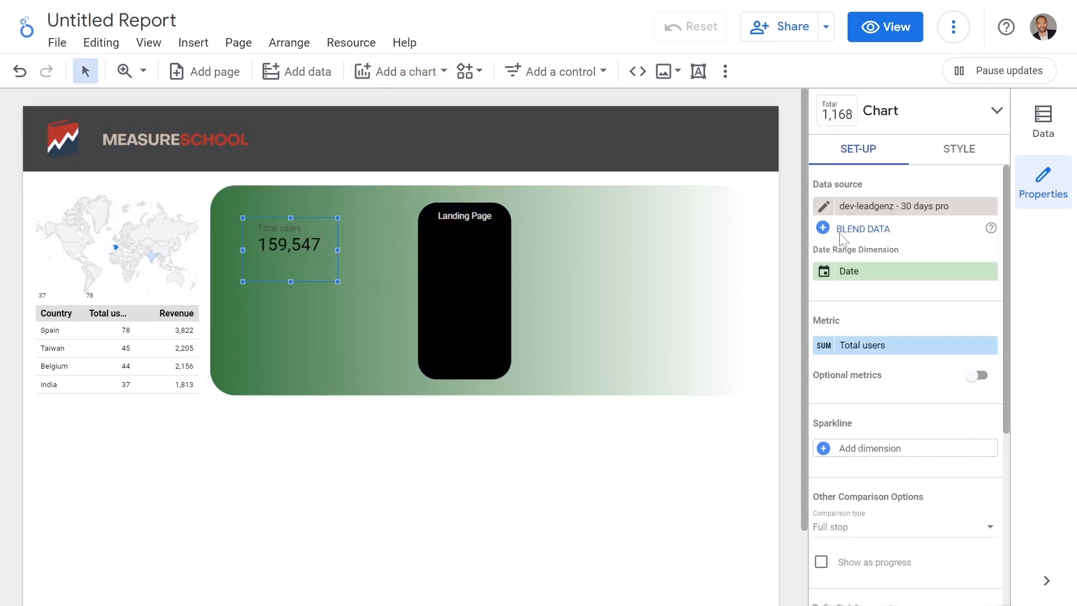
{"action": "left_click", "coordinate": [959, 149]}
{"action": "left_click", "coordinate": [826, 464]}
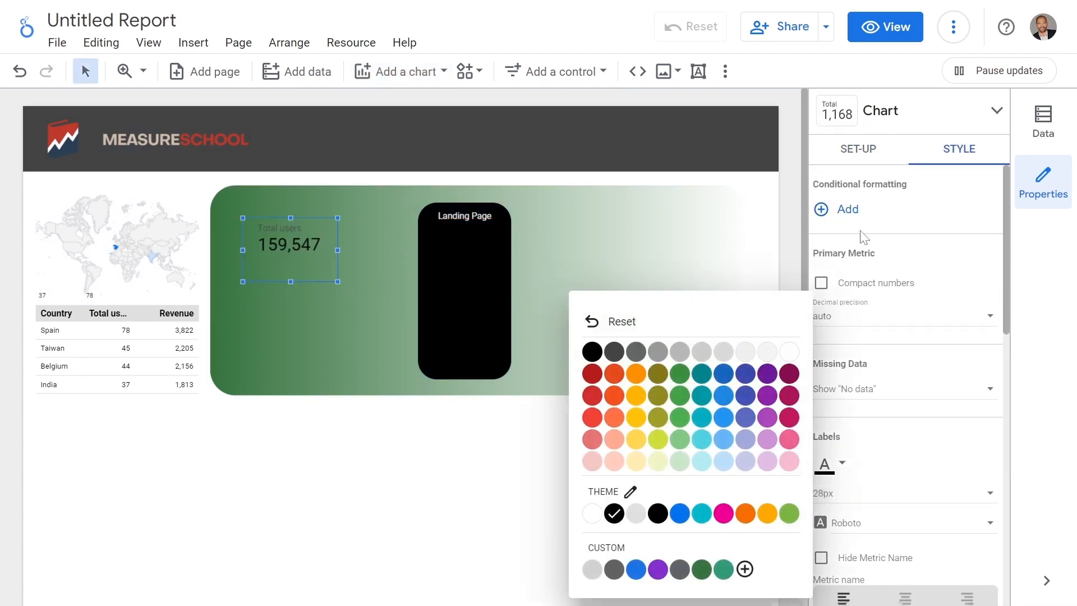
{"action": "left_click", "coordinate": [789, 353]}
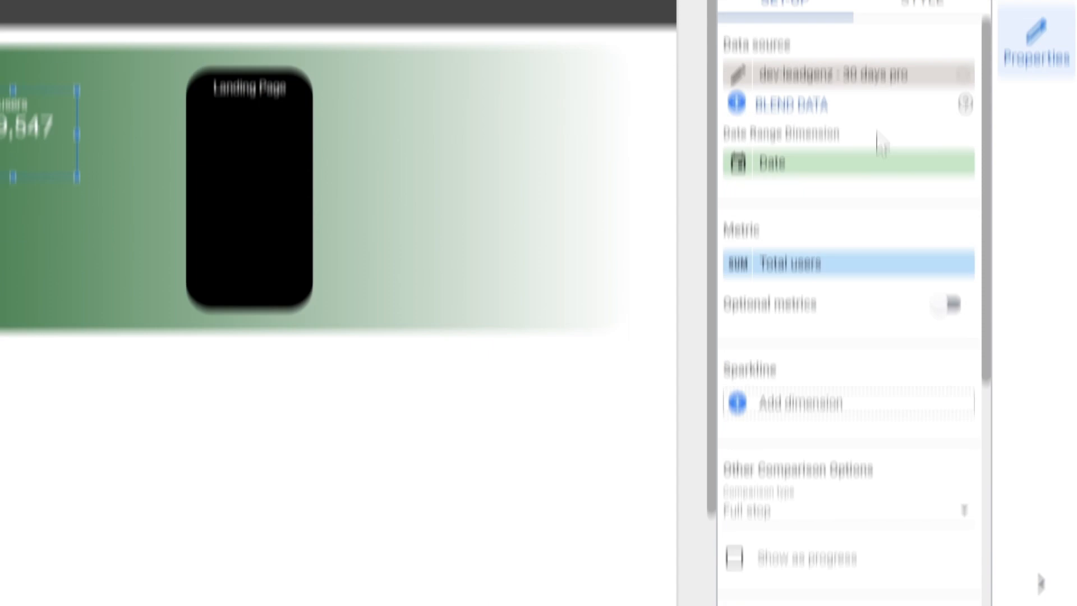
- Apply the Landing Page filter to the scorecard and move it onto the black card under the label
{"action": "scroll", "coordinate": [877, 144], "scroll_direction": "down", "scroll_amount": 6}
{"action": "left_click", "coordinate": [809, 519]}
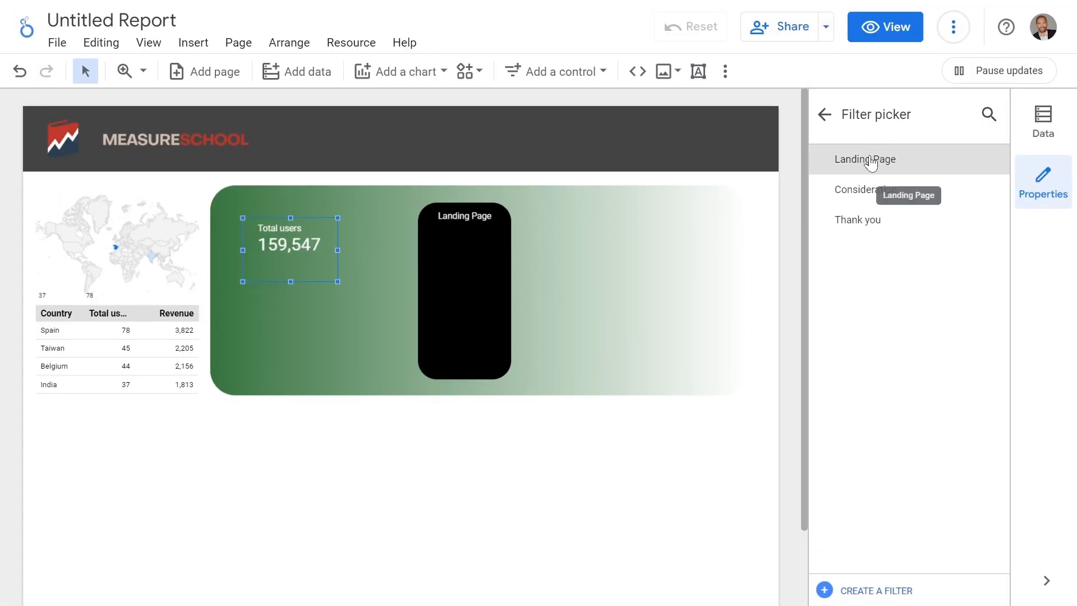
{"action": "left_click", "coordinate": [871, 162]}
{"action": "left_click_drag", "start_coordinate": [250, 247], "coordinate": [427, 252]}
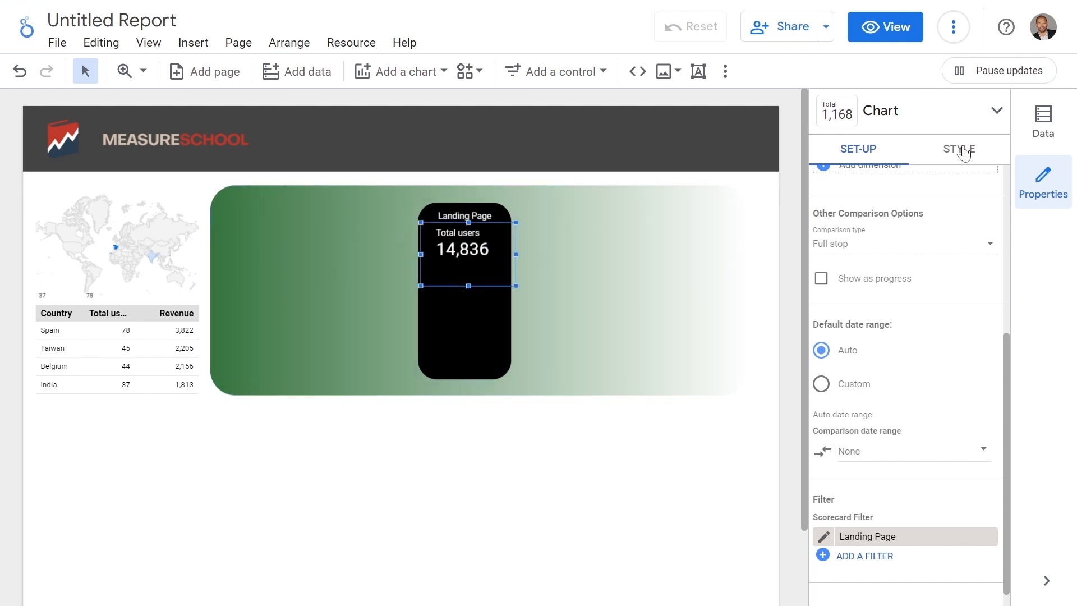
- Centre the scorecard's metric name, value and comparison, hide the metric name, and align the scorecard with the black card
{"action": "left_click", "coordinate": [959, 149]}
{"action": "scroll", "coordinate": [904, 250], "scroll_direction": "up", "scroll_amount": 5}
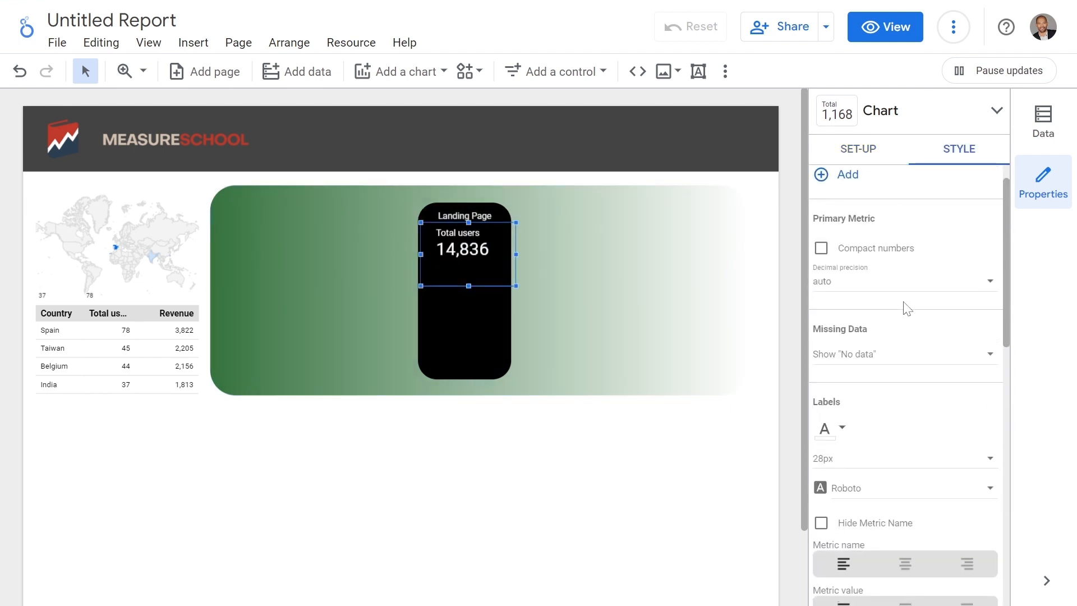
{"action": "scroll", "coordinate": [903, 305], "scroll_direction": "down", "scroll_amount": 3}
{"action": "left_click", "coordinate": [905, 395]}
{"action": "left_click", "coordinate": [904, 441]}
{"action": "left_click", "coordinate": [905, 487]}
{"action": "left_click", "coordinate": [821, 354]}
{"action": "left_click_drag", "start_coordinate": [466, 257], "coordinate": [462, 258]}
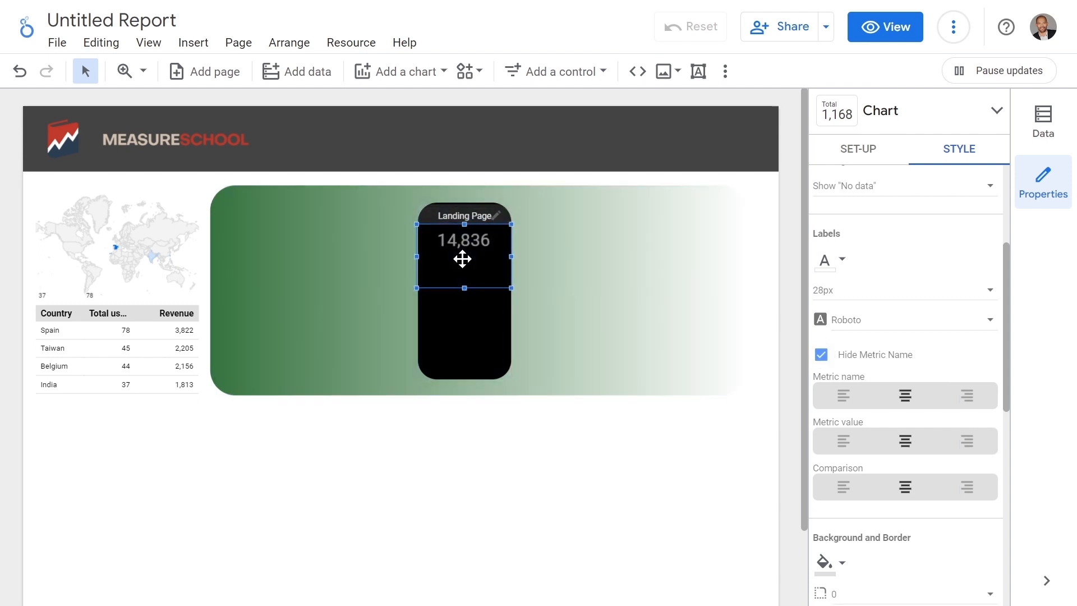
- Duplicate the black card with its label and scorecard twice, spacing the copies in a row beside the original
{"action": "left_click", "coordinate": [463, 314]}
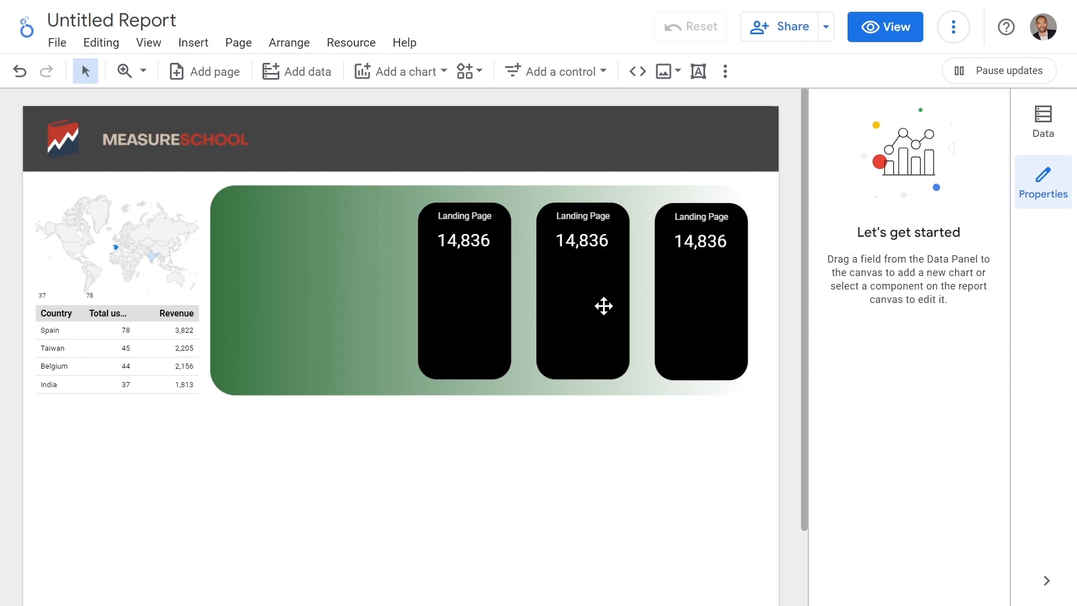
{"action": "left_click", "coordinate": [531, 288]}
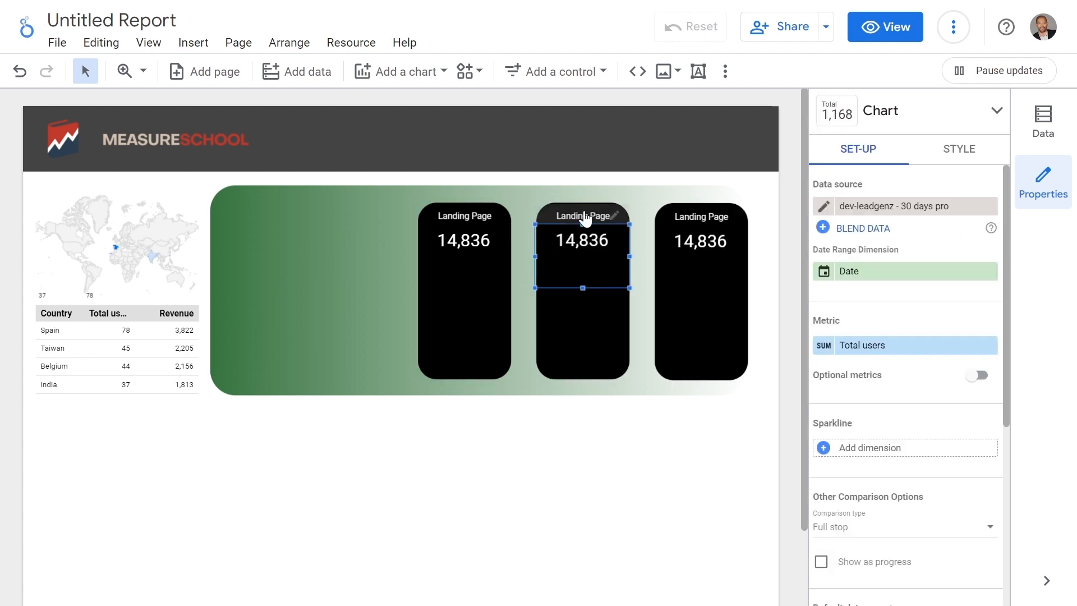
{"action": "left_click", "coordinate": [700, 221]}
{"action": "left_click", "coordinate": [584, 241]}
{"action": "left_click", "coordinate": [711, 243], "text": "shift"}
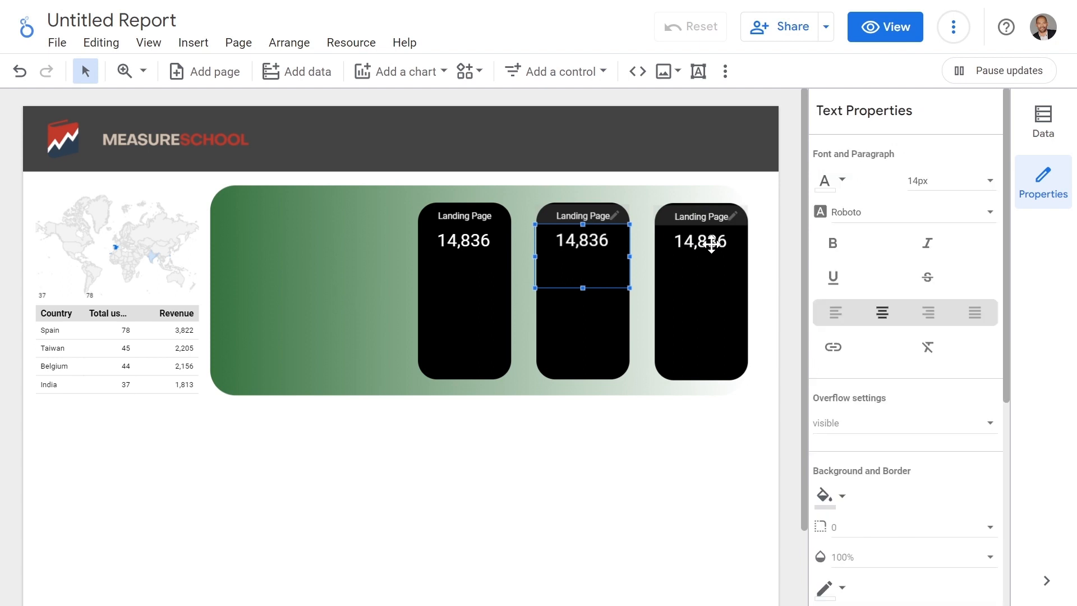
- Replace the filter on the second card's scorecard with Consideration
{"action": "left_click", "coordinate": [589, 247]}
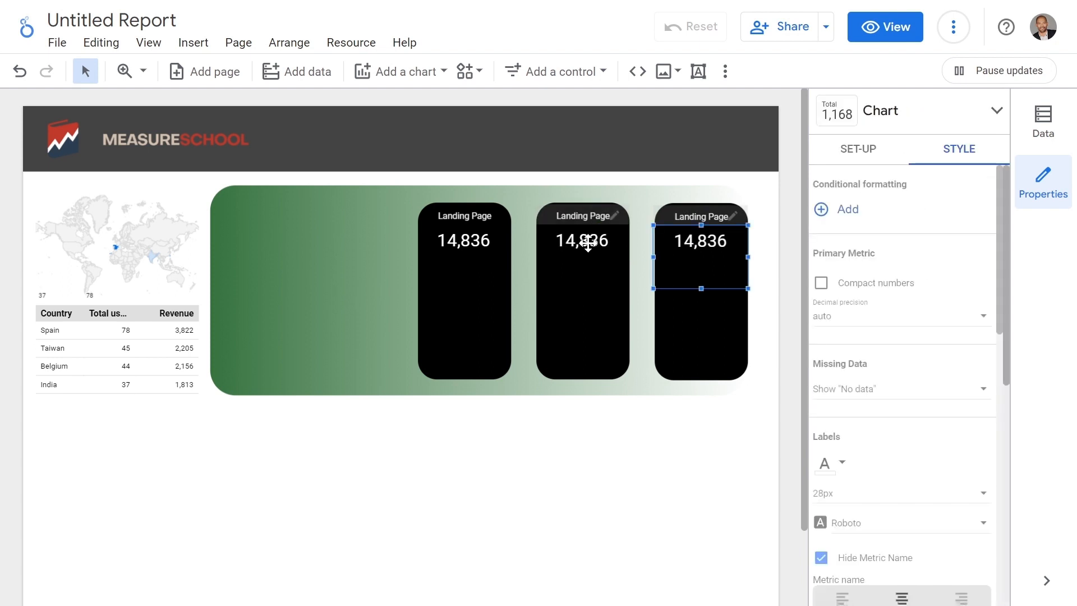
{"action": "left_click", "coordinate": [857, 162]}
{"action": "scroll", "coordinate": [884, 377], "scroll_direction": "down", "scroll_amount": 7}
{"action": "left_click", "coordinate": [904, 524]}
{"action": "left_click", "coordinate": [886, 188]}
- Replace the filter on the third card's scorecard with Thank you
{"action": "left_click", "coordinate": [701, 258]}
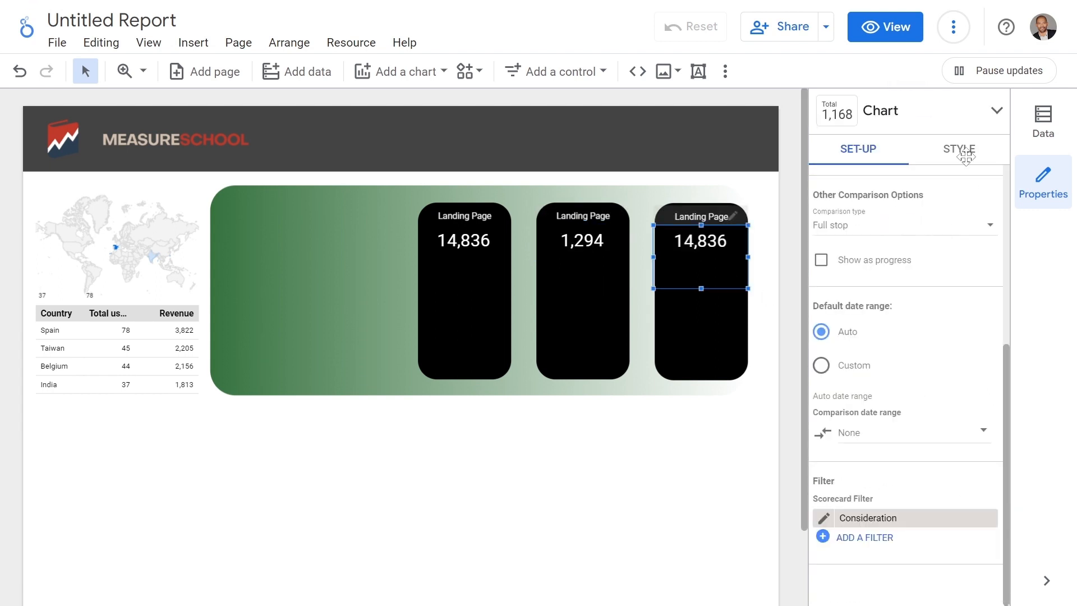
{"action": "left_click", "coordinate": [875, 518]}
{"action": "left_click", "coordinate": [885, 221]}
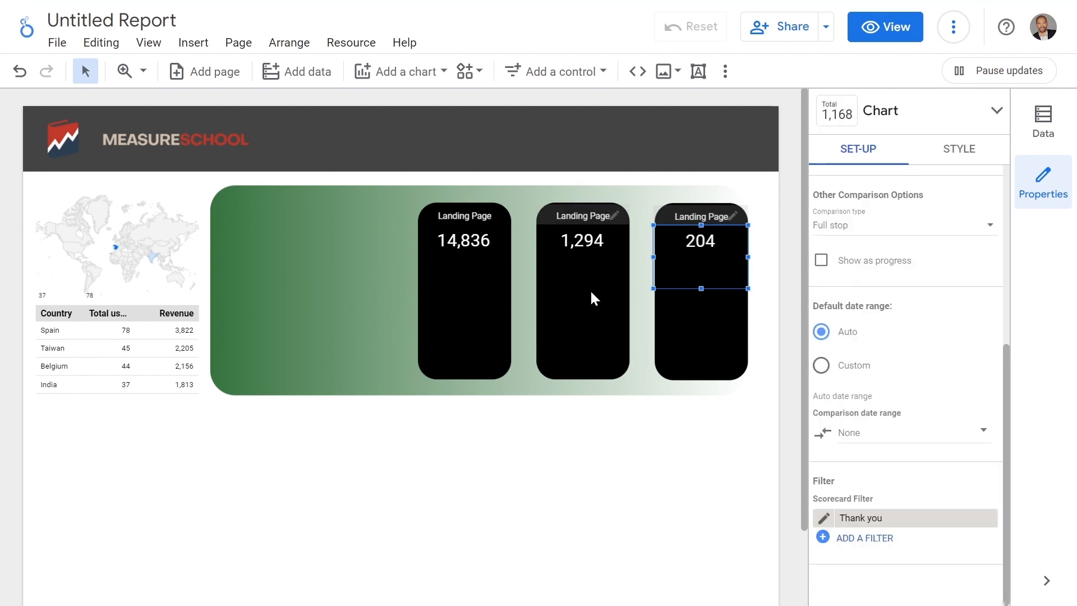
{"action": "left_click", "coordinate": [641, 193]}
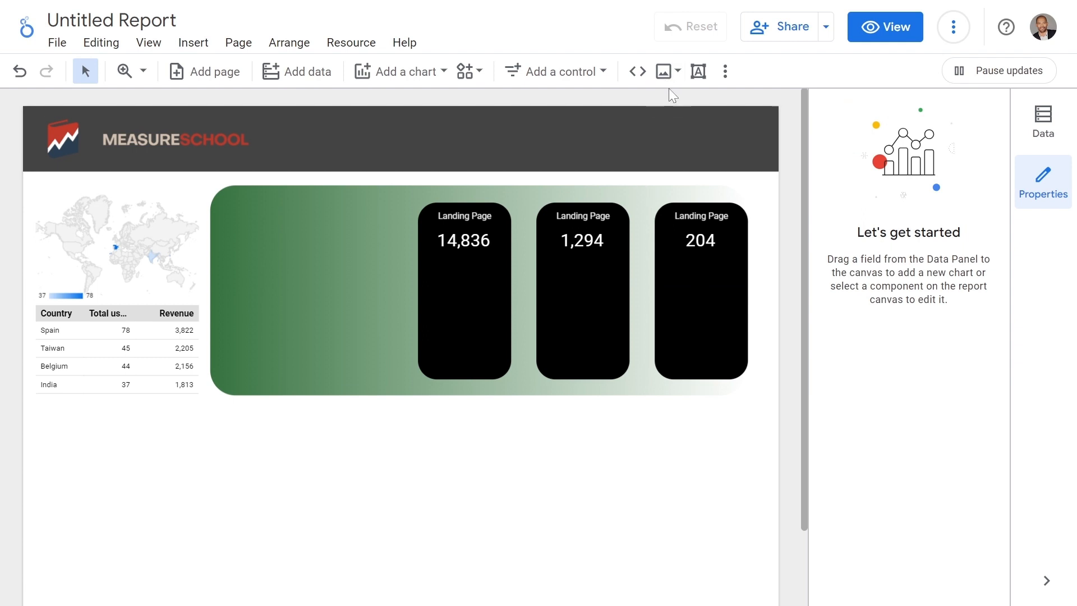
- Insert the arrow image straight-right-arrow (5).png from the computer
{"action": "left_click", "coordinate": [665, 71]}
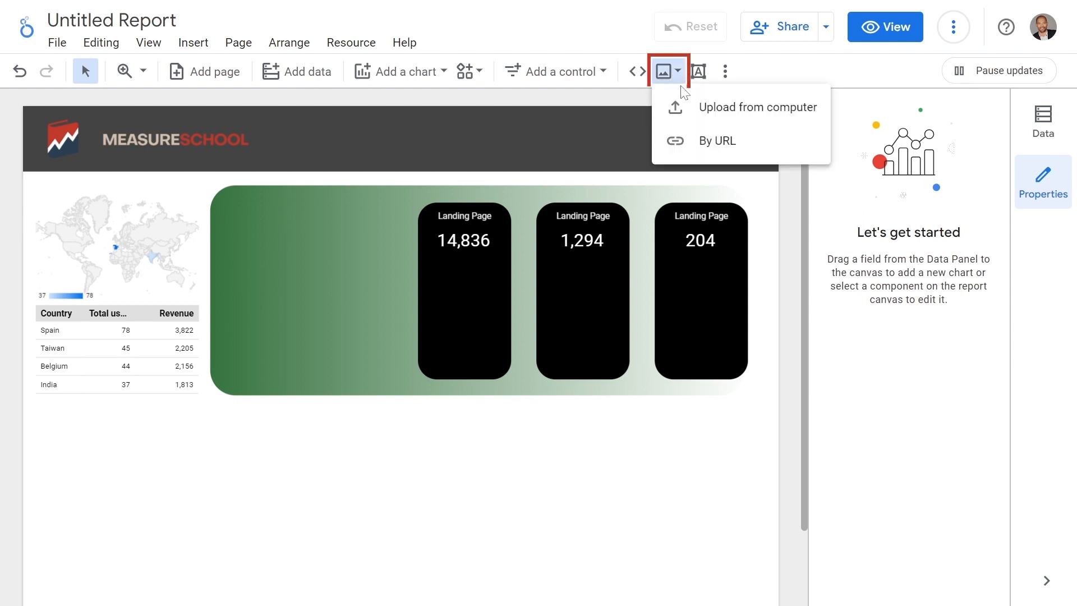
{"action": "left_click", "coordinate": [682, 105]}
{"action": "left_click", "coordinate": [385, 165]}
{"action": "left_click", "coordinate": [607, 351]}
- Shrink the arrow and place it low across the gap between the first two cards, with a copy between the second and third
{"action": "left_click_drag", "start_coordinate": [408, 344], "coordinate": [545, 326]}
{"action": "left_click_drag", "start_coordinate": [613, 258], "coordinate": [539, 331]}
{"action": "left_click_drag", "start_coordinate": [513, 371], "coordinate": [549, 337]}
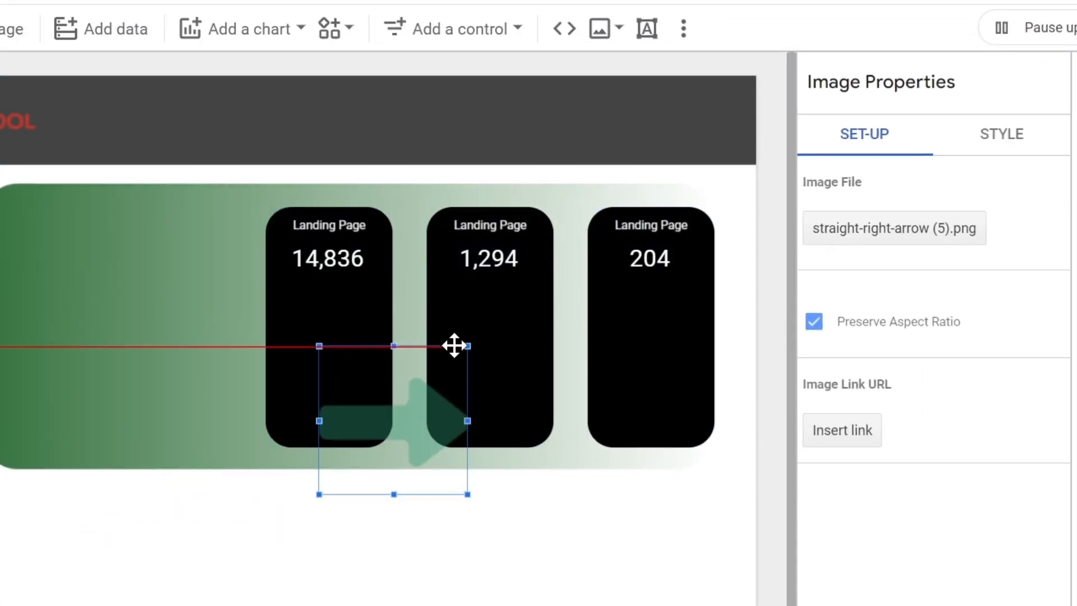
{"action": "left_click_drag", "start_coordinate": [443, 389], "coordinate": [440, 404]}
{"action": "mouse_move", "coordinate": [417, 346]}
{"action": "left_mouse_down"}
{"action": "mouse_move", "coordinate": [421, 324]}
{"action": "mouse_move", "coordinate": [419, 335]}
{"action": "left_mouse_up"}
{"action": "left_click_drag", "start_coordinate": [410, 382], "coordinate": [599, 373]}
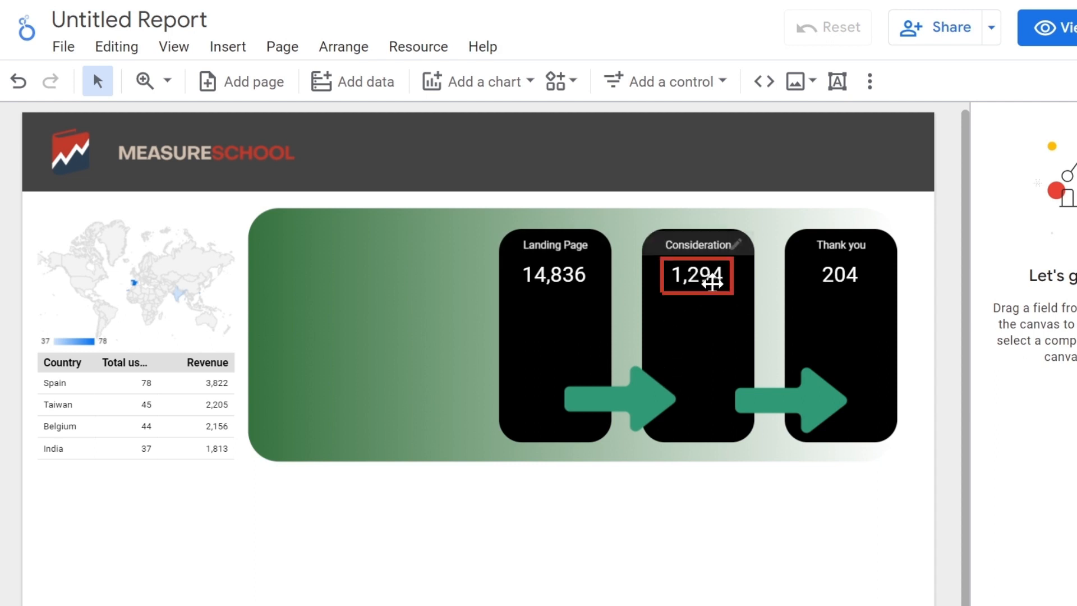
- Blend the data of the Consideration and Landing Page scorecards, in that order, and place the compact ratio scorecard in the green panel's empty area
{"action": "left_click", "coordinate": [698, 278]}
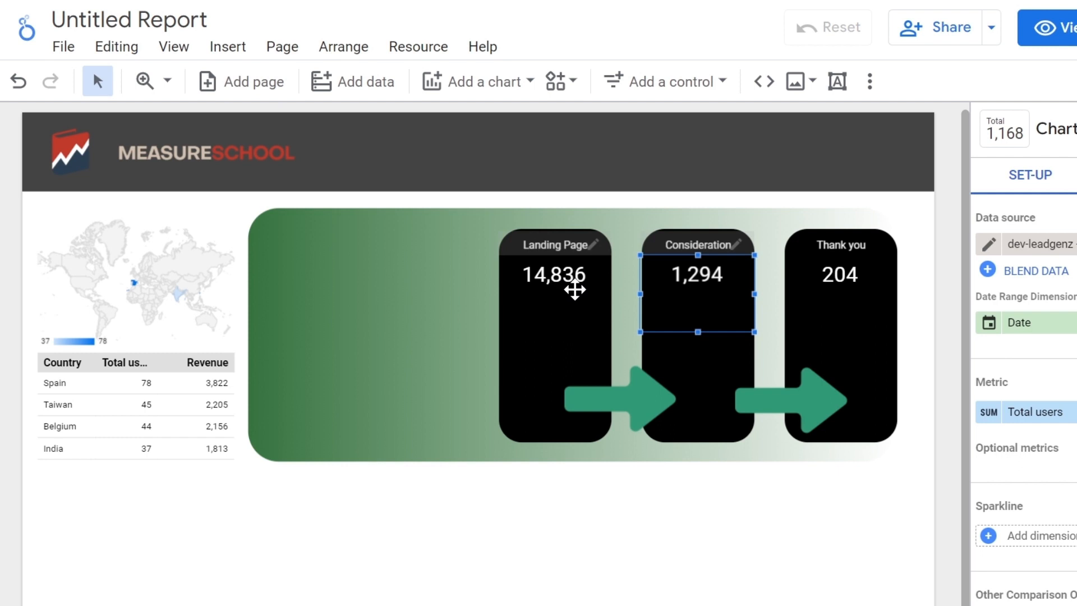
{"action": "left_click", "coordinate": [554, 275], "text": "shift"}
{"action": "right_click", "coordinate": [555, 281]}
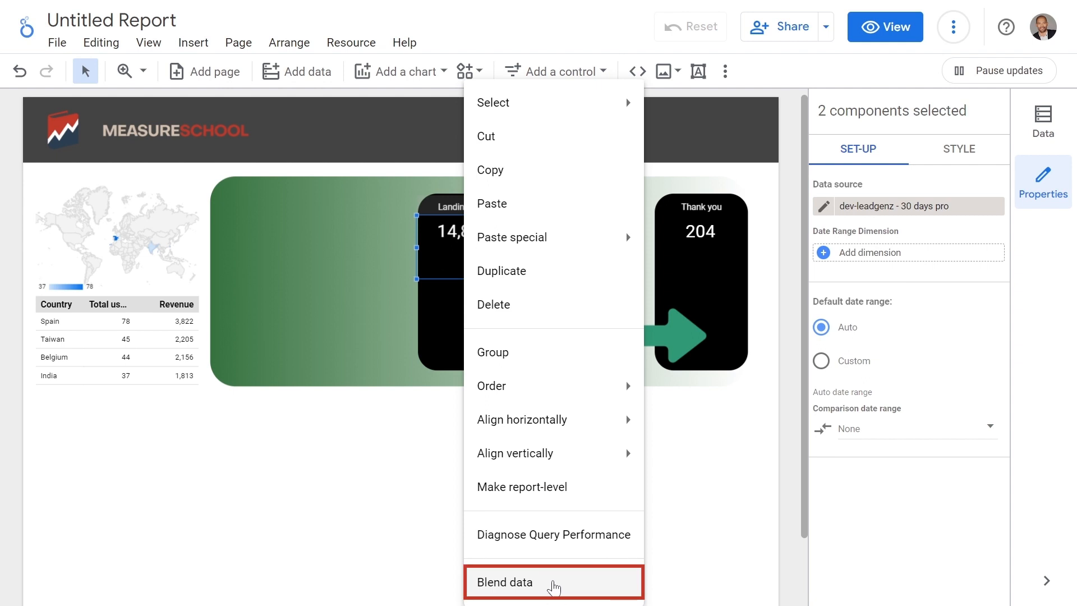
{"action": "left_click", "coordinate": [553, 587]}
{"action": "left_click_drag", "start_coordinate": [502, 250], "coordinate": [365, 250]}
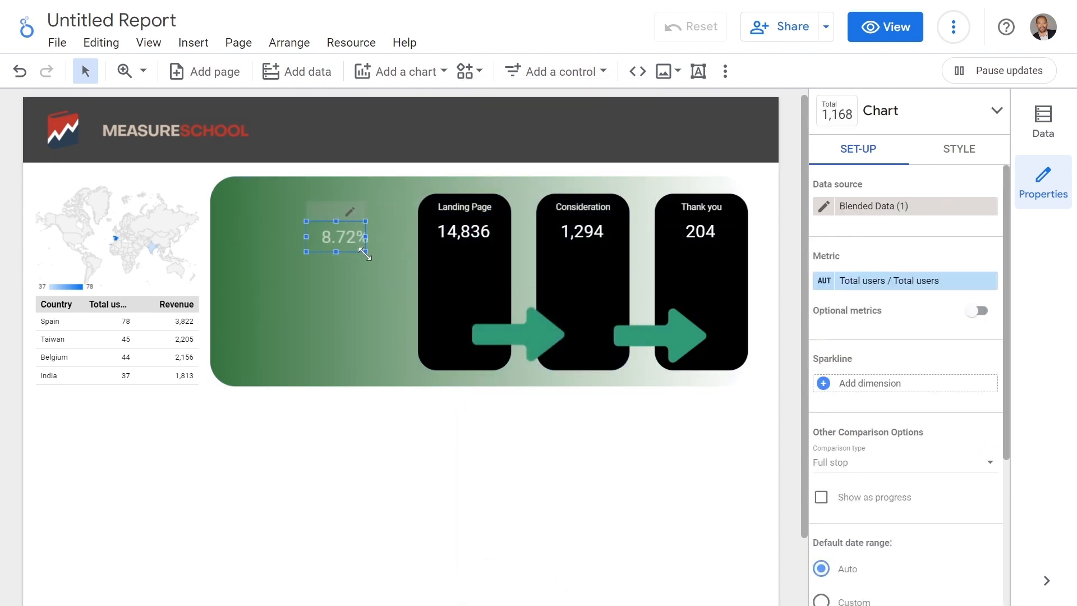
- Set the blended ratio scorecard's label size to 18px and move it lower in the green panel's empty area
{"action": "left_click", "coordinate": [946, 163]}
{"action": "left_click", "coordinate": [865, 465]}
{"action": "left_click", "coordinate": [855, 380]}
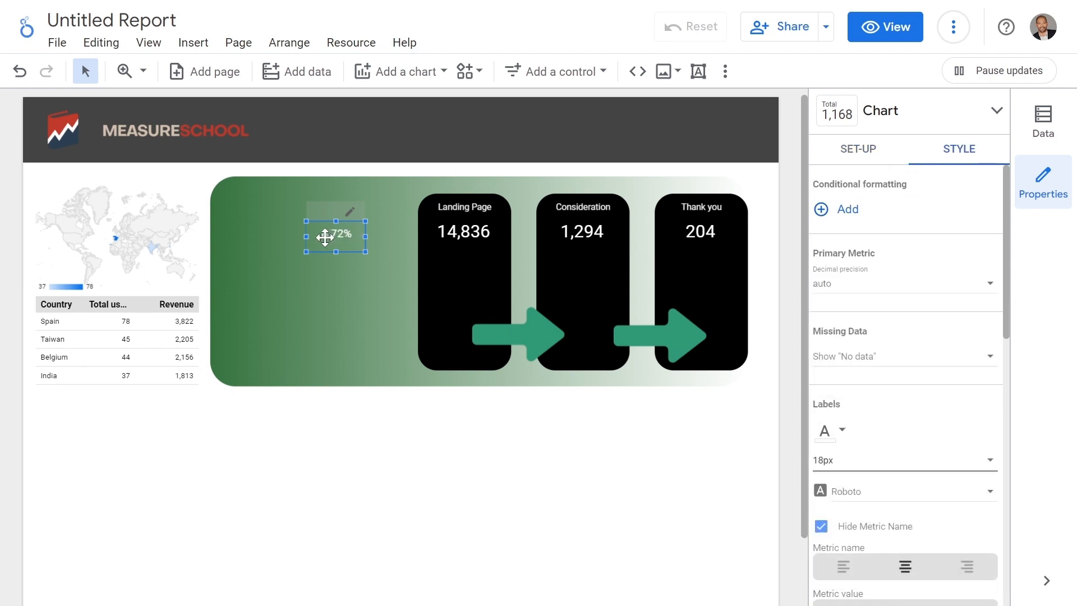
{"action": "left_click_drag", "start_coordinate": [325, 258], "coordinate": [325, 317]}
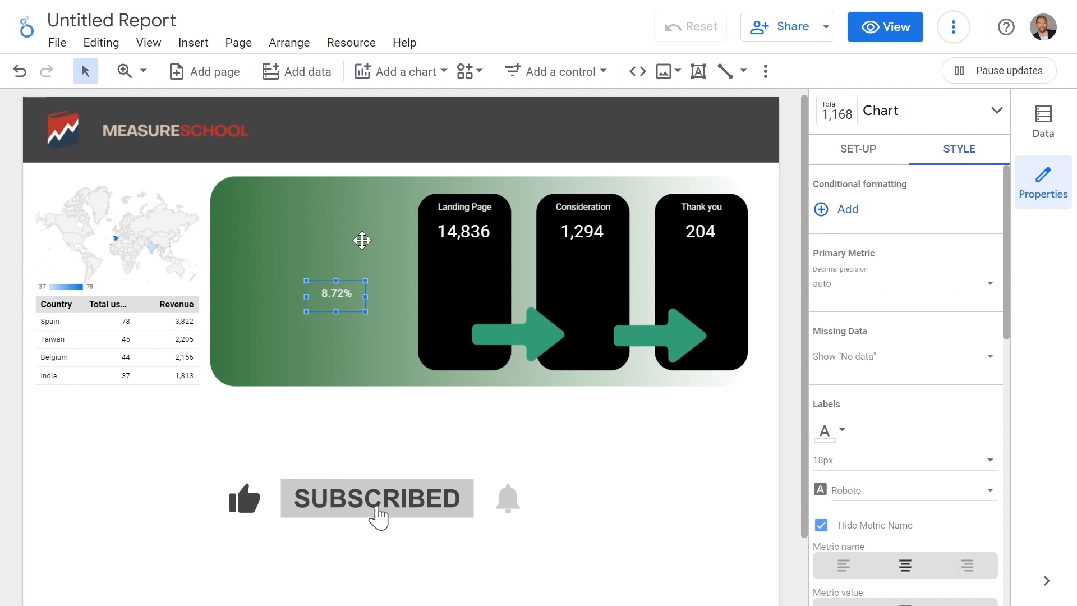
- Add a single-colour conditional formatting rule giving the ratio scorecard a red background when its value is less than or equal to 9
{"action": "left_click", "coordinate": [848, 210]}
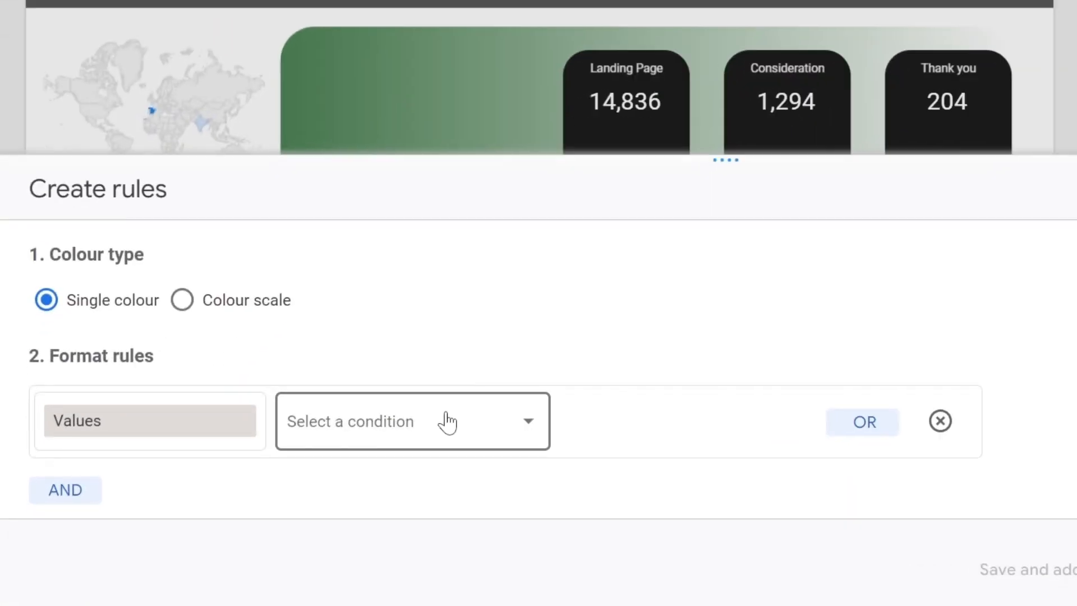
{"action": "left_click", "coordinate": [507, 433]}
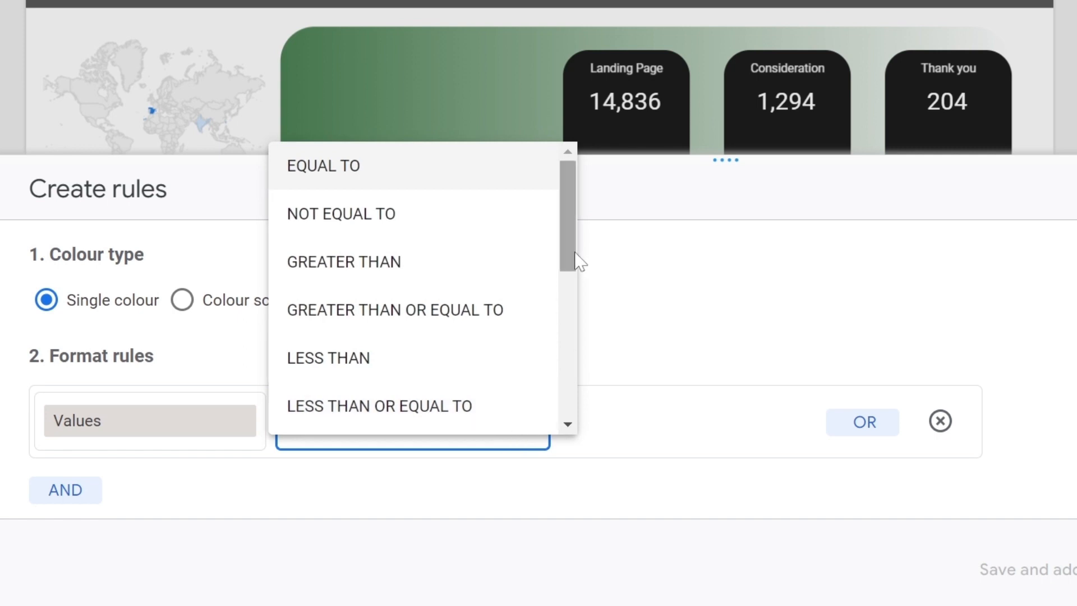
{"action": "scroll", "coordinate": [565, 237], "scroll_direction": "down", "scroll_amount": 1}
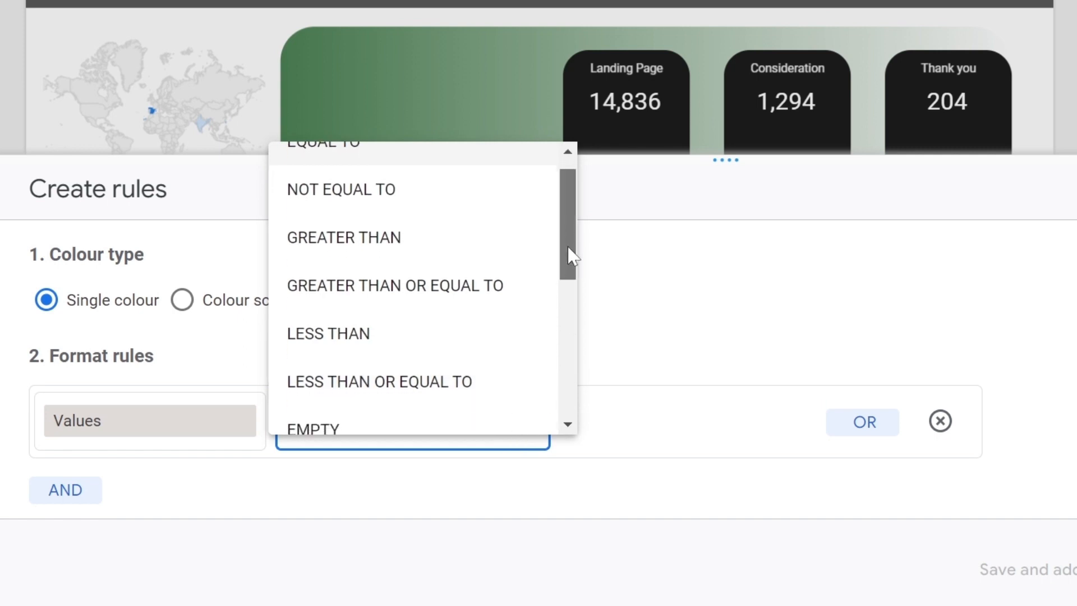
{"action": "left_click", "coordinate": [367, 382]}
{"action": "left_click", "coordinate": [613, 441]}
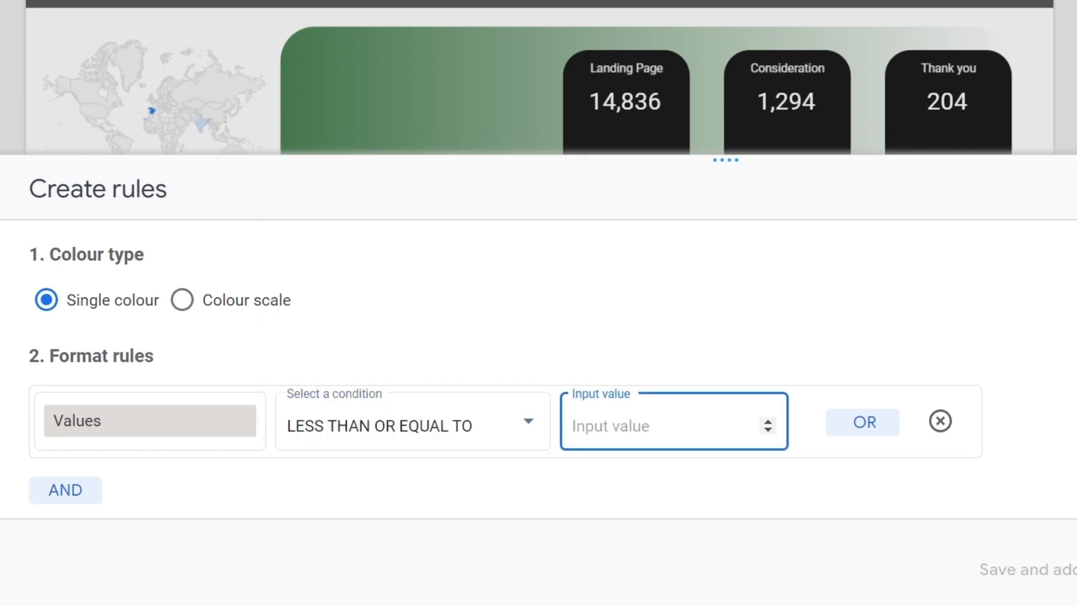
{"action": "type", "text": "9"}
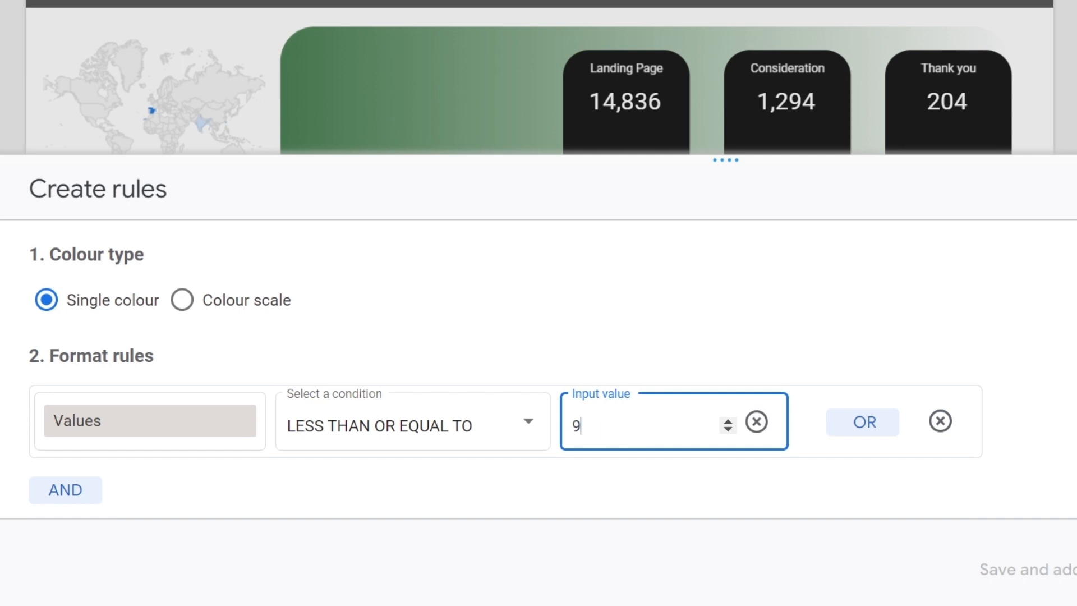
{"action": "scroll", "coordinate": [663, 356], "scroll_direction": "down", "scroll_amount": 3}
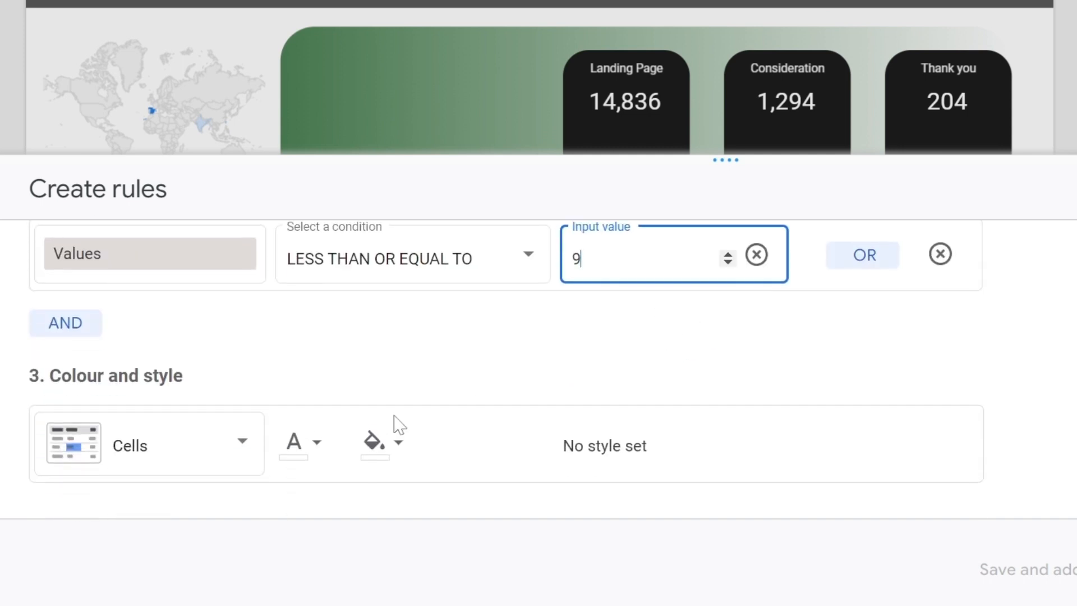
{"action": "left_click", "coordinate": [396, 444]}
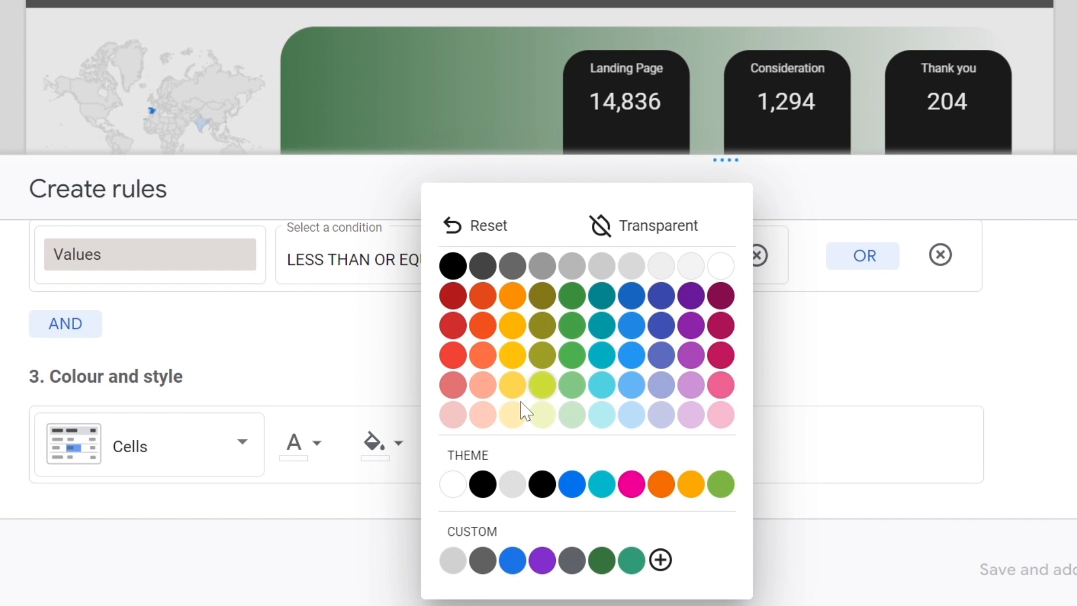
{"action": "left_click", "coordinate": [452, 359]}
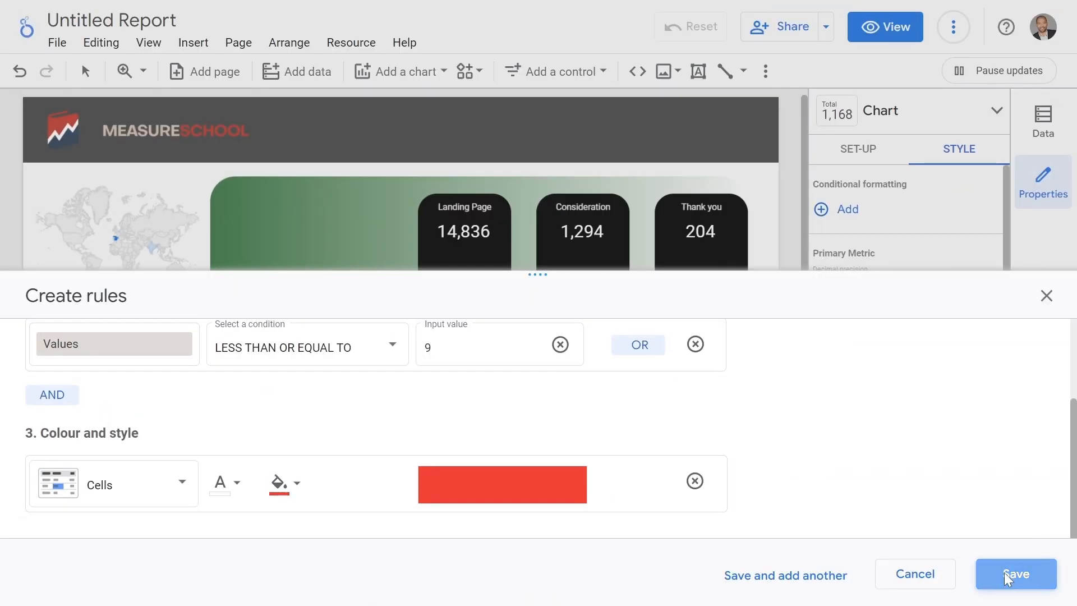
{"action": "left_click", "coordinate": [1004, 574]}
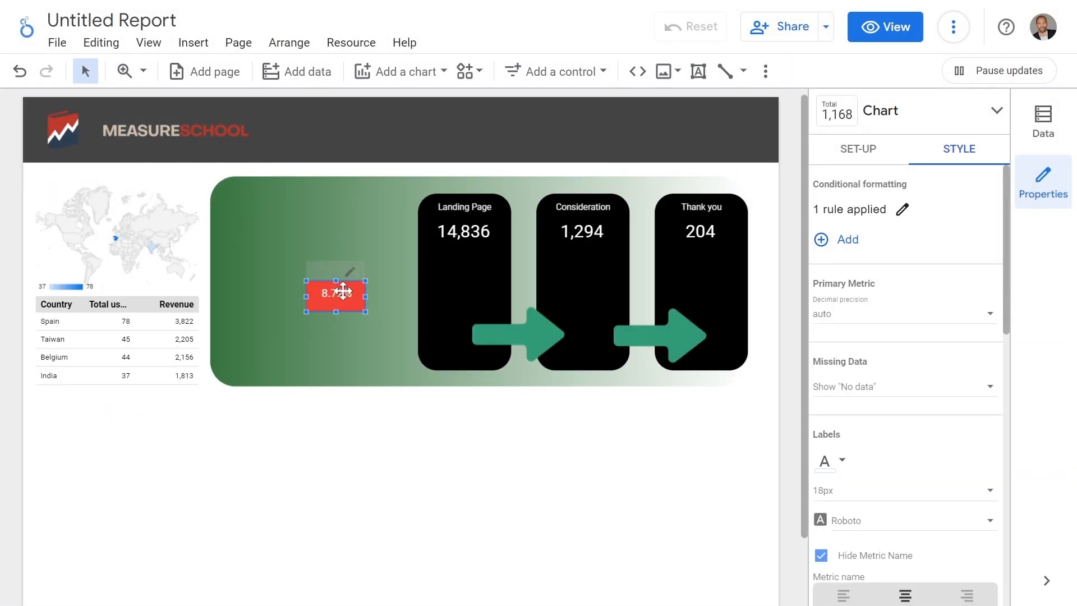
- Shrink the red ratio scorecard slightly and place it over the shaft of the first arrow
{"action": "left_click_drag", "start_coordinate": [363, 310], "coordinate": [358, 305]}
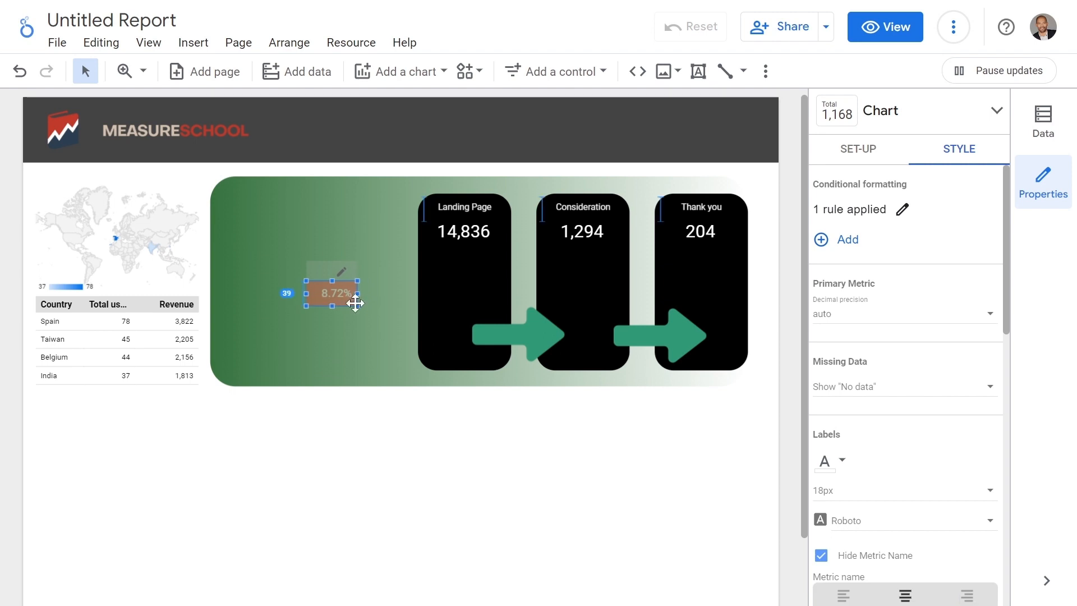
{"action": "left_click_drag", "start_coordinate": [498, 323], "coordinate": [497, 334]}
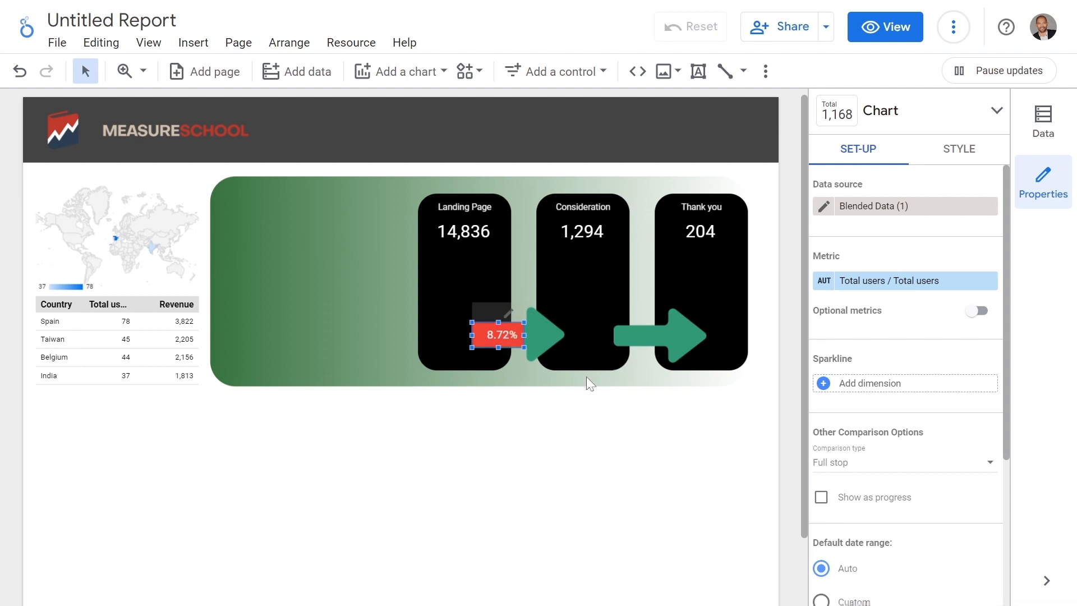
{"action": "left_click", "coordinate": [628, 427]}
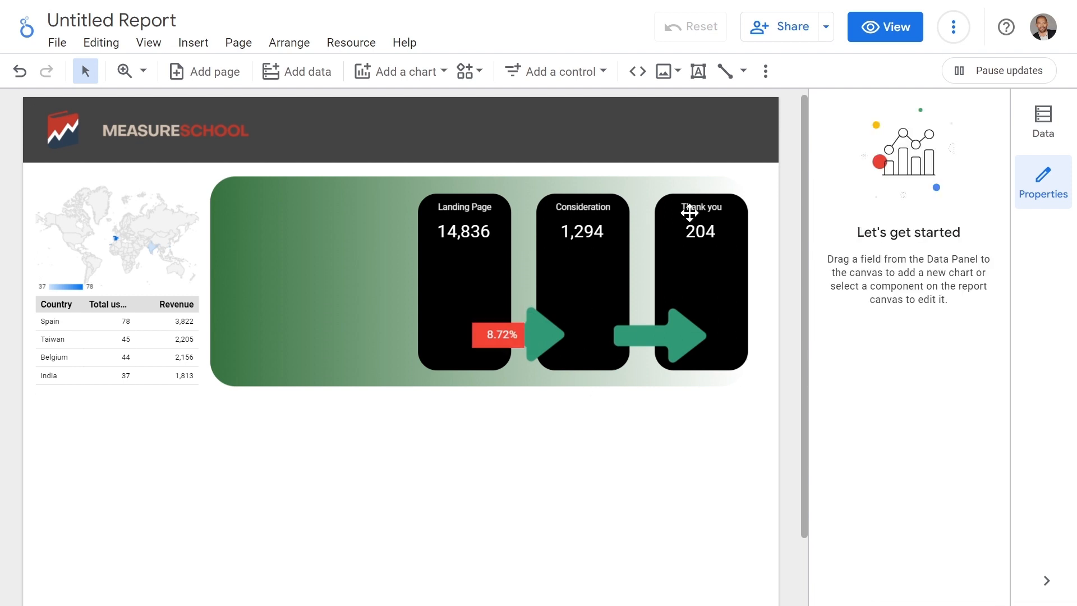
- Blend the data of the Thank you and Consideration scorecards, in that order, and move the ratio scorecard to the green panel's empty area
{"action": "left_click", "coordinate": [738, 236]}
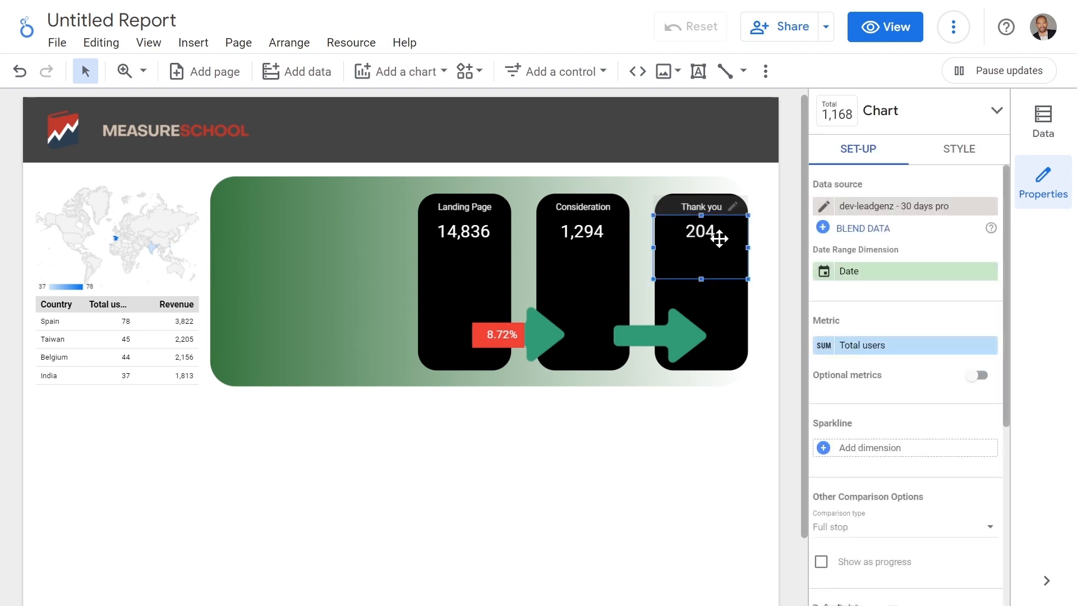
{"action": "left_click", "coordinate": [583, 232], "text": "shift"}
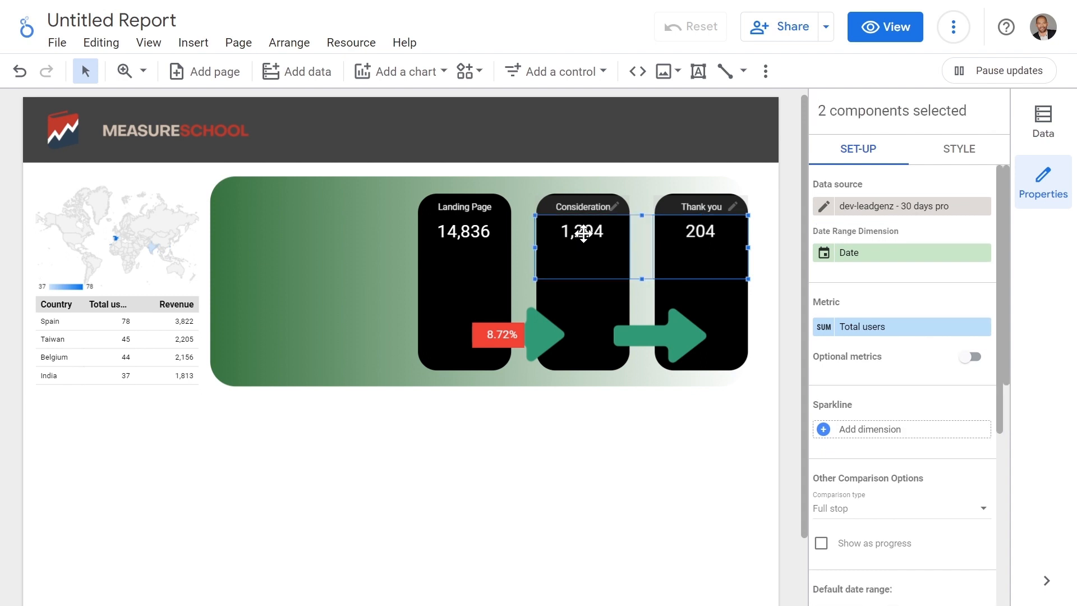
{"action": "right_click", "coordinate": [583, 232]}
{"action": "left_click", "coordinate": [627, 583]}
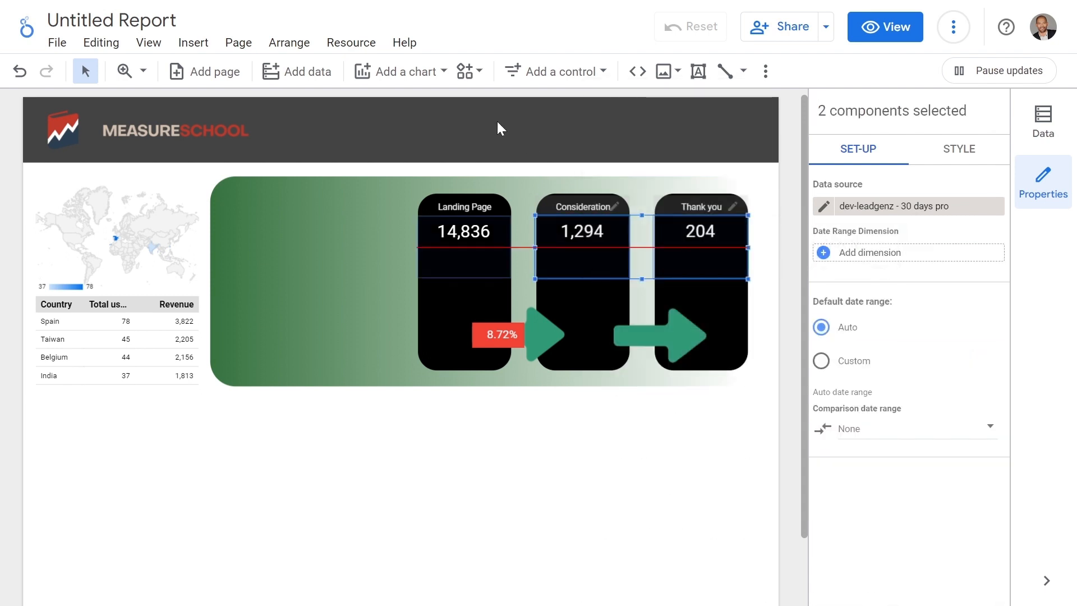
{"action": "left_click_drag", "start_coordinate": [638, 258], "coordinate": [323, 269]}
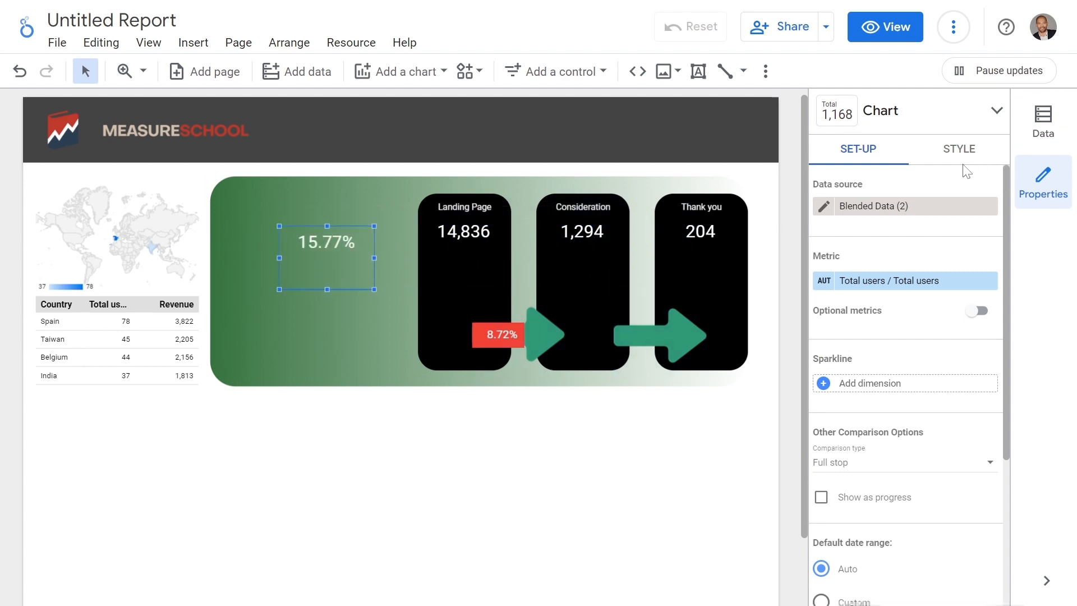
- Set the second ratio scorecard's label size to 18px and place it over the shaft of the second arrow
{"action": "left_click", "coordinate": [959, 149]}
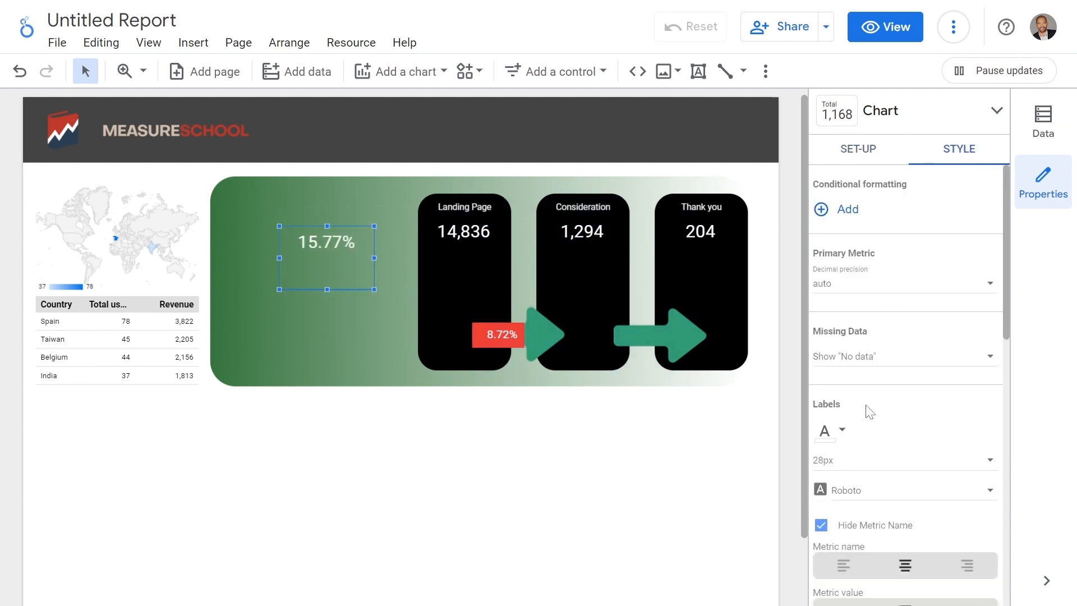
{"action": "left_click", "coordinate": [896, 456]}
{"action": "left_click", "coordinate": [890, 368]}
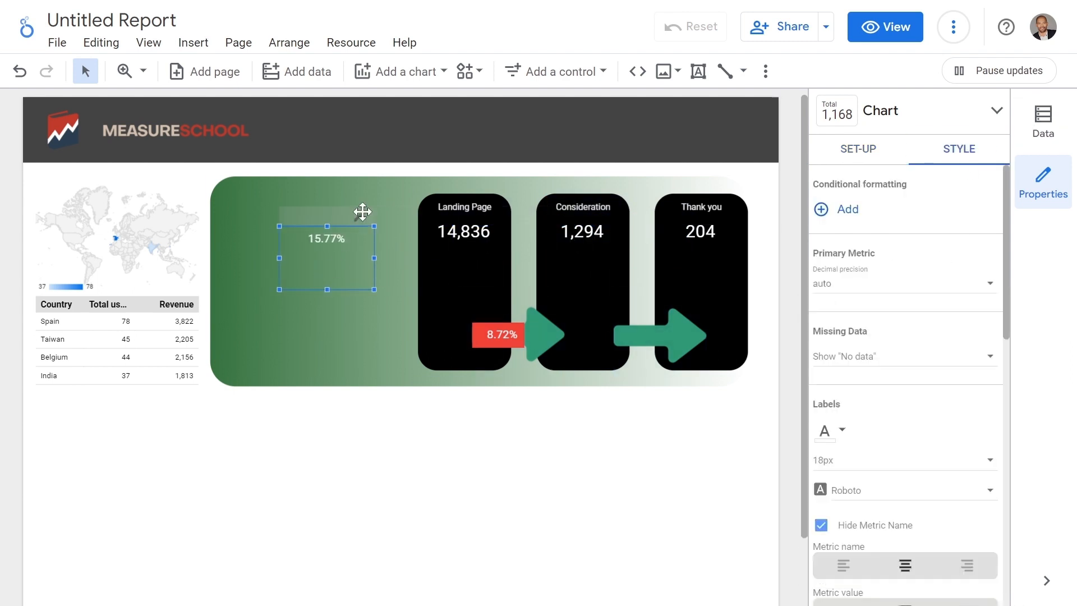
{"action": "left_click_drag", "start_coordinate": [310, 277], "coordinate": [639, 335]}
{"action": "left_click", "coordinate": [679, 433]}
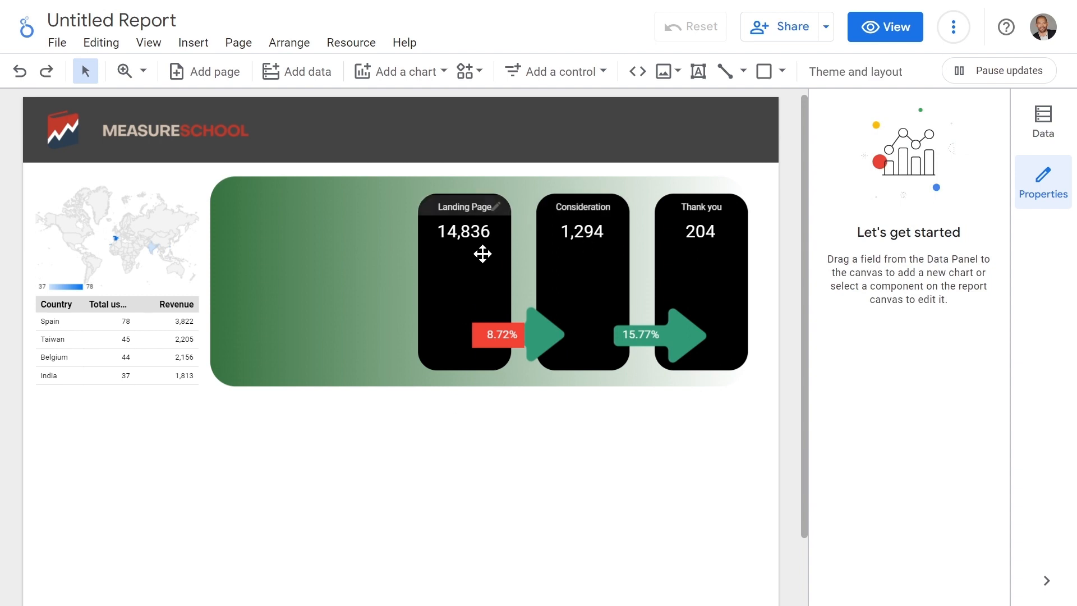
- Add a sparkline by Date to the Landing Page scorecard and make the scorecard taller
{"action": "left_click", "coordinate": [463, 242]}
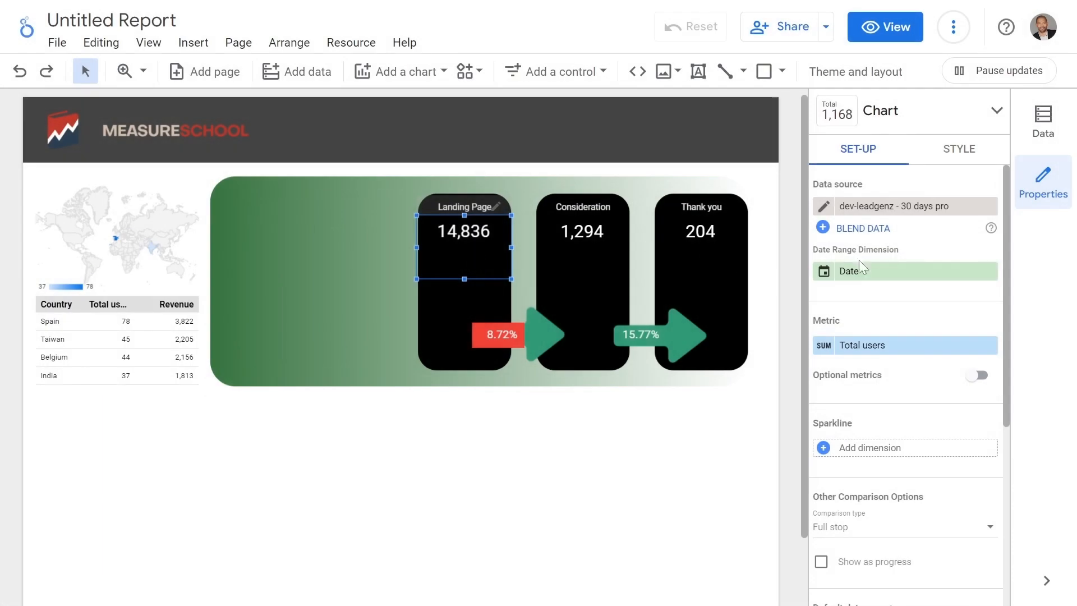
{"action": "scroll", "coordinate": [859, 260], "scroll_direction": "down", "scroll_amount": 3}
{"action": "scroll", "coordinate": [819, 247], "scroll_direction": "up", "scroll_amount": 3}
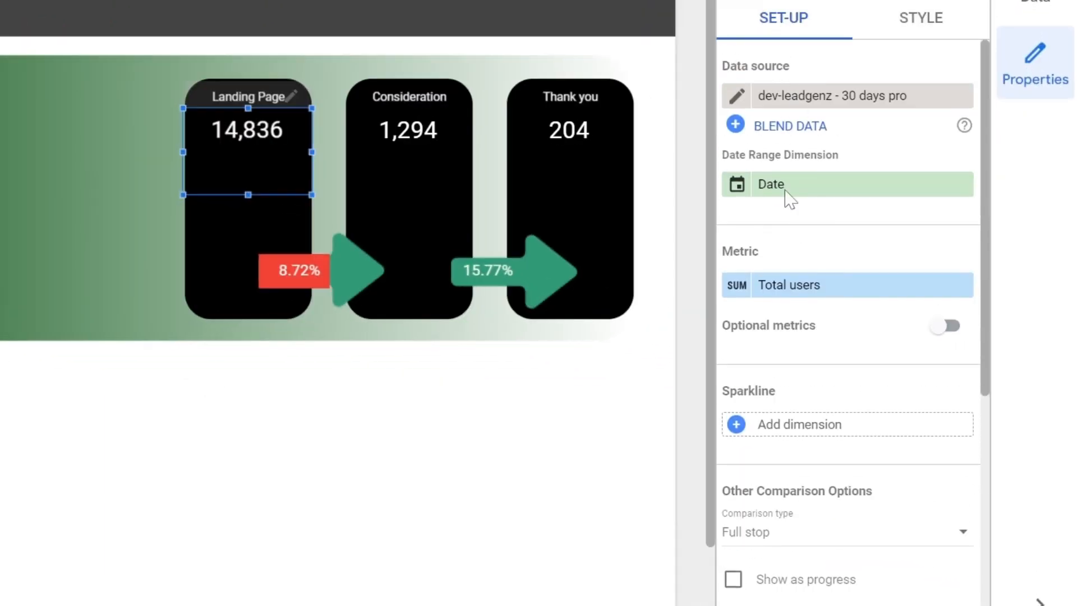
{"action": "left_click", "coordinate": [785, 427]}
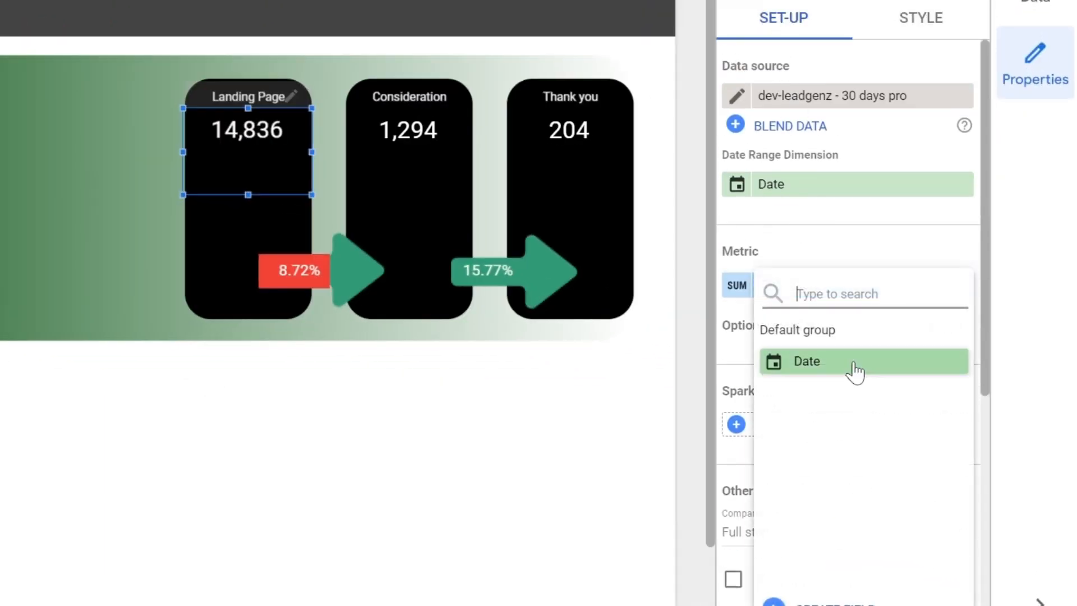
{"action": "left_click", "coordinate": [855, 369]}
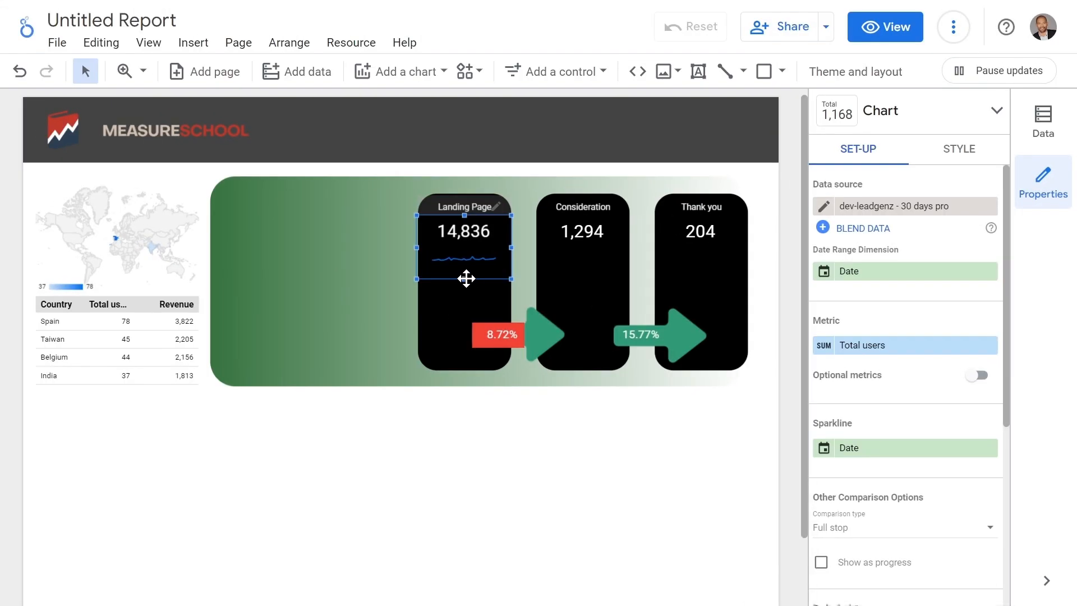
{"action": "left_click_drag", "start_coordinate": [465, 276], "coordinate": [469, 312]}
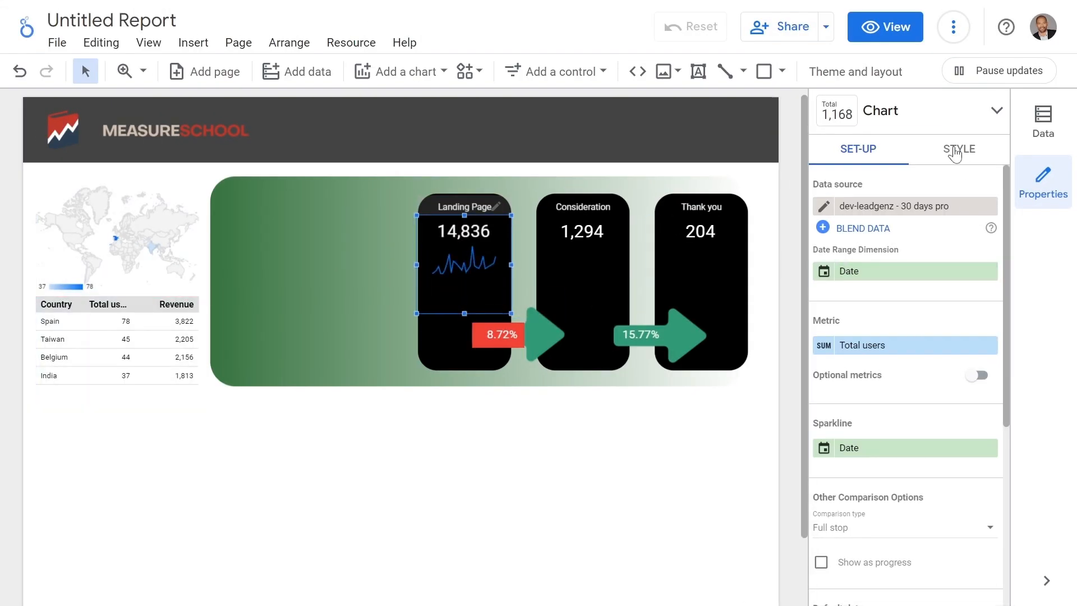
- Turn on Fill for the Landing Page sparkline and colour it with the light green theme colour
{"action": "left_click", "coordinate": [971, 157]}
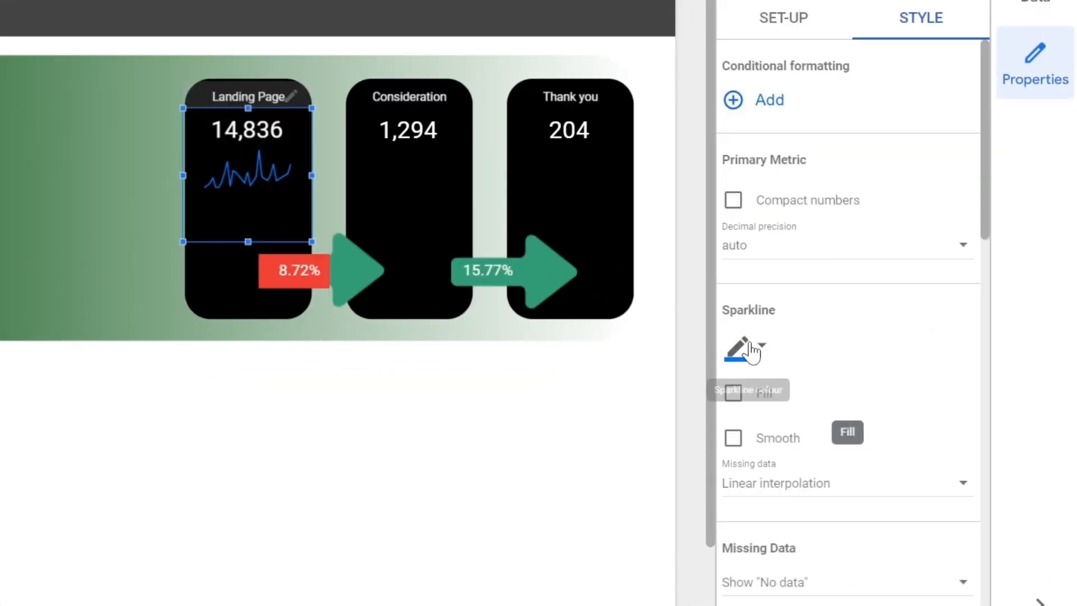
{"action": "left_click", "coordinate": [735, 394]}
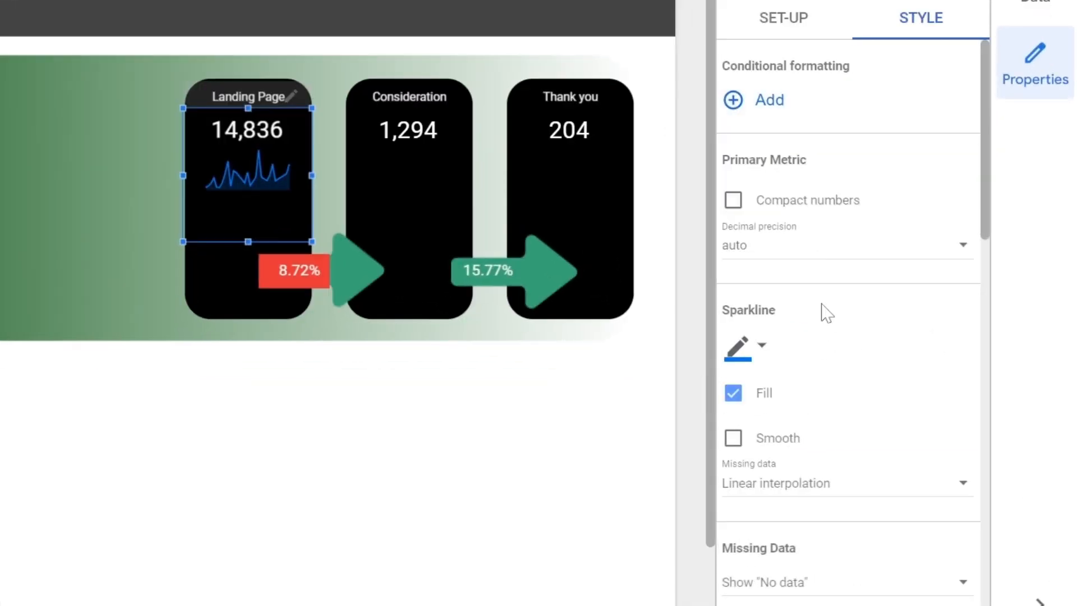
{"action": "left_click", "coordinate": [764, 348]}
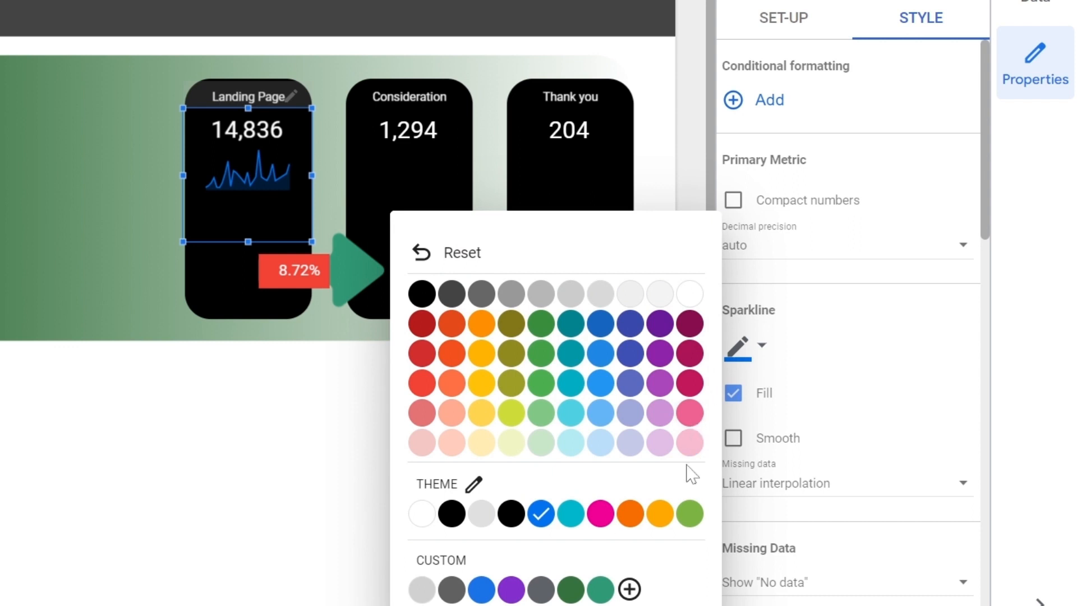
{"action": "left_click", "coordinate": [690, 514]}
{"action": "key", "text": "Escape"}
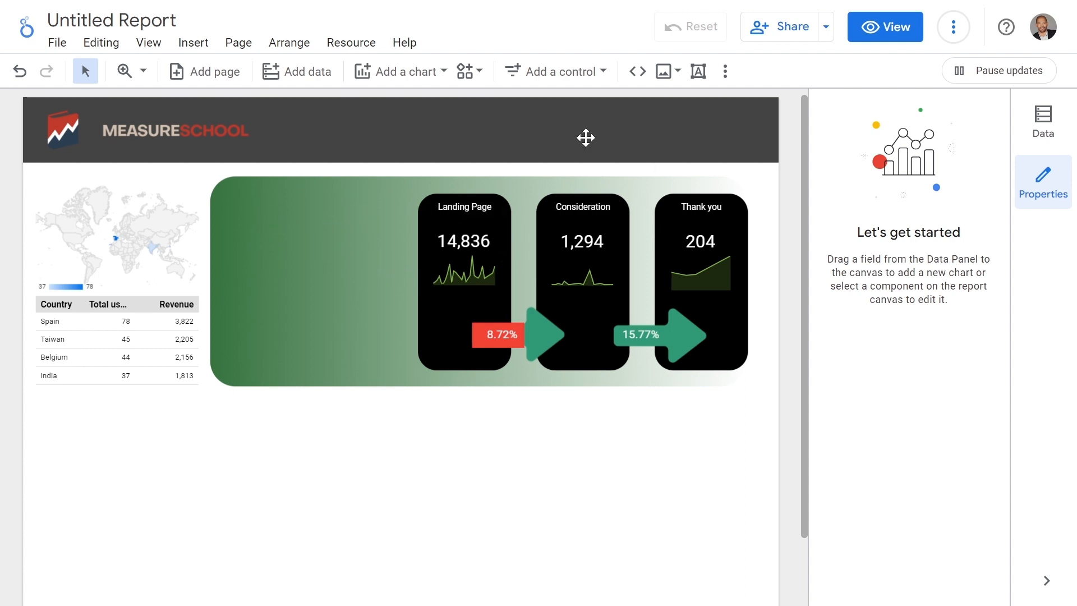
- Insert a scorecard with compact numbers in the empty area of the green panel
{"action": "left_click", "coordinate": [397, 71]}
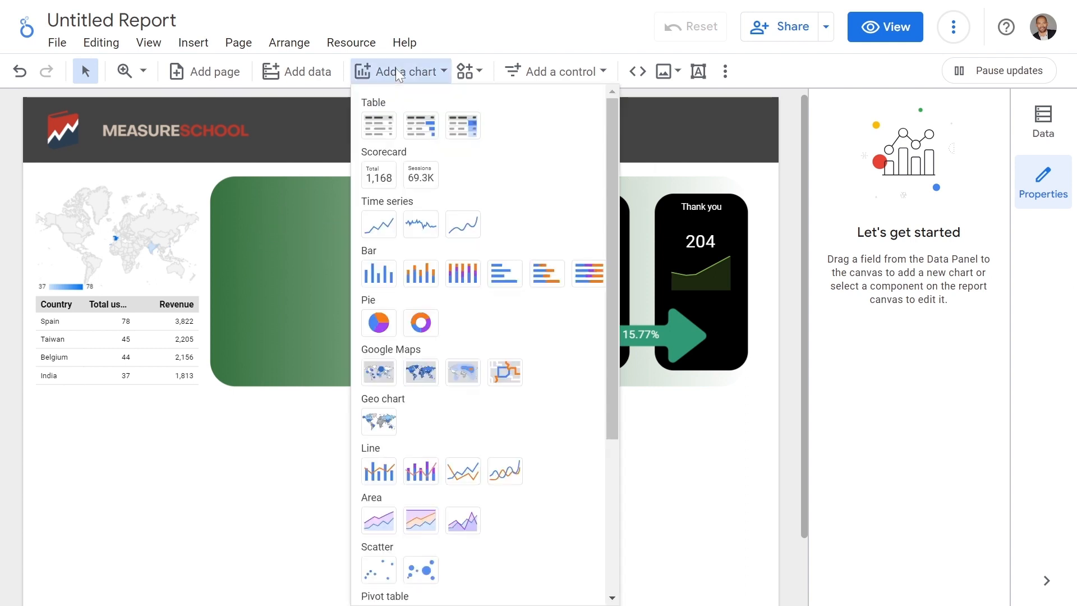
{"action": "left_click", "coordinate": [420, 175]}
{"action": "left_click", "coordinate": [255, 205]}
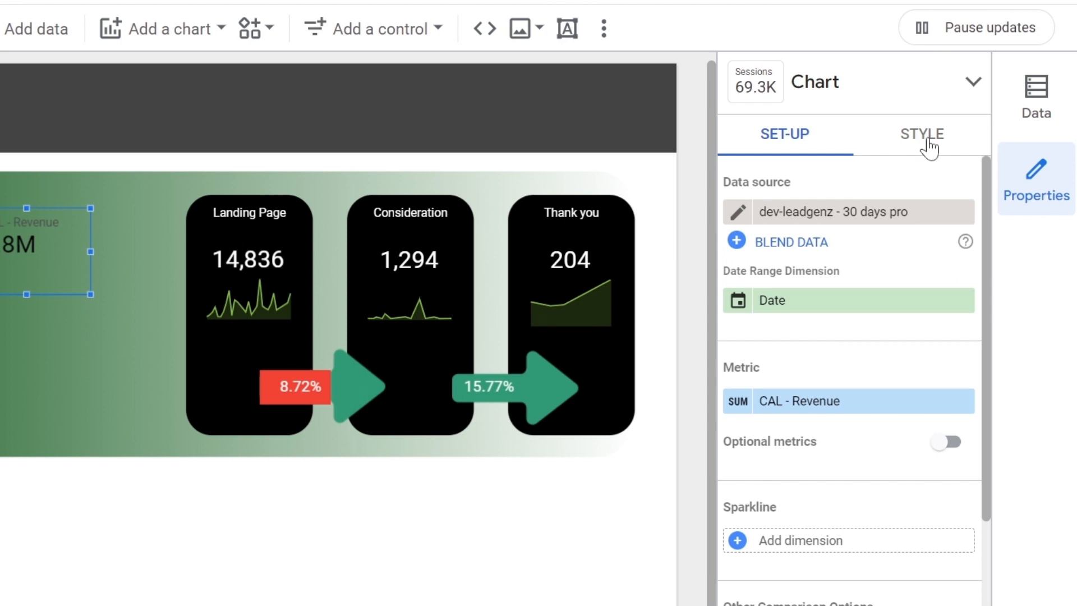
- Set the labels of the new scorecard in the green panel to 60px and colour them white
{"action": "left_click", "coordinate": [923, 135]}
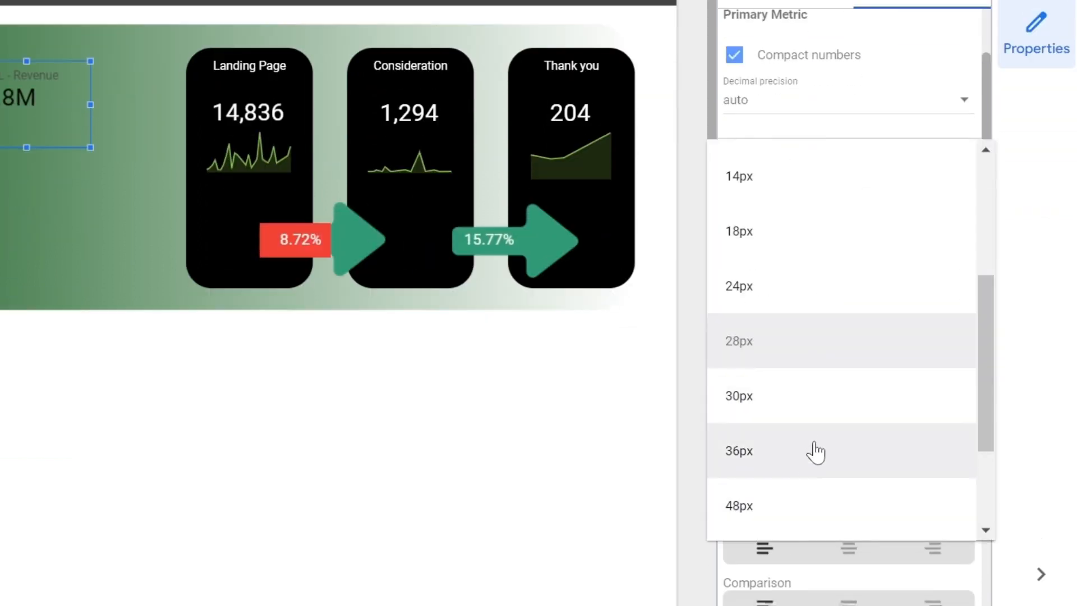
{"action": "scroll", "coordinate": [818, 432], "scroll_direction": "down", "scroll_amount": 3}
{"action": "left_click", "coordinate": [822, 413]}
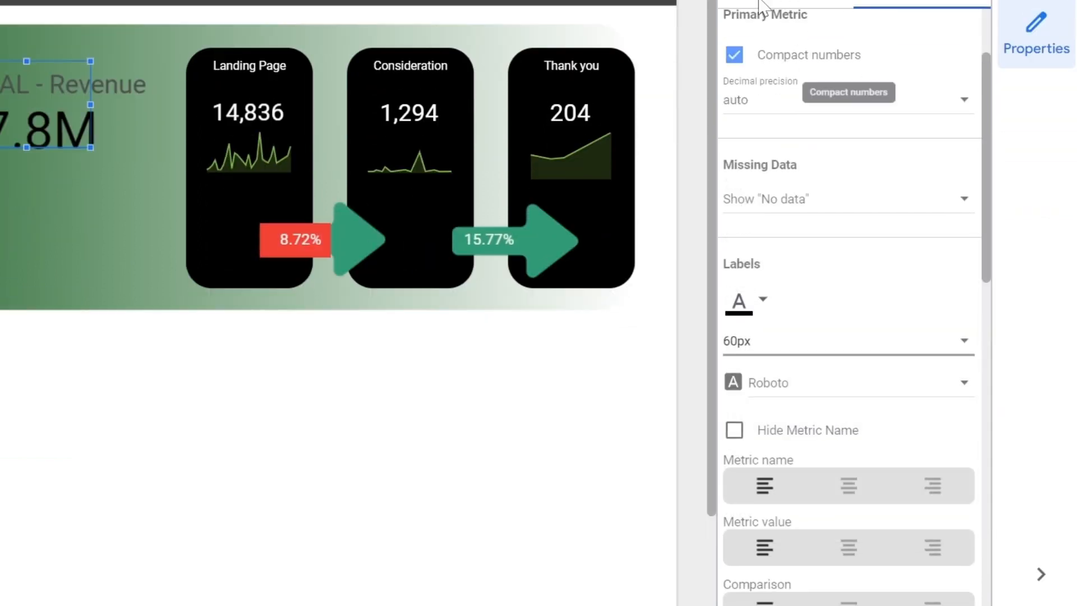
{"action": "left_click", "coordinate": [763, 297]}
{"action": "left_click", "coordinate": [691, 263]}
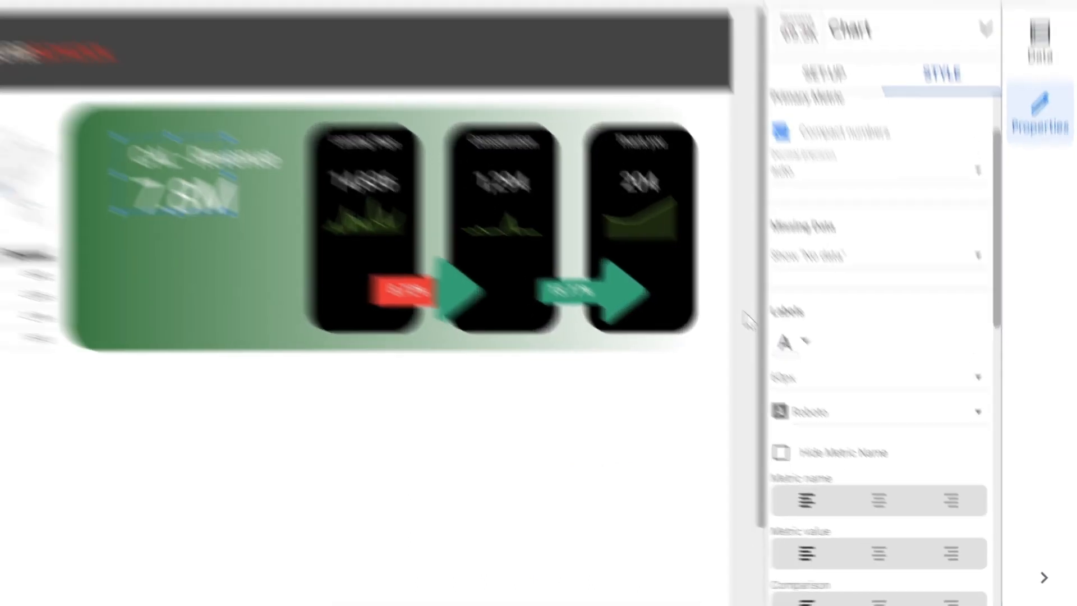
- Rename the large scorecard's CAL - Revenue metric to Revenue
{"action": "left_click", "coordinate": [858, 148]}
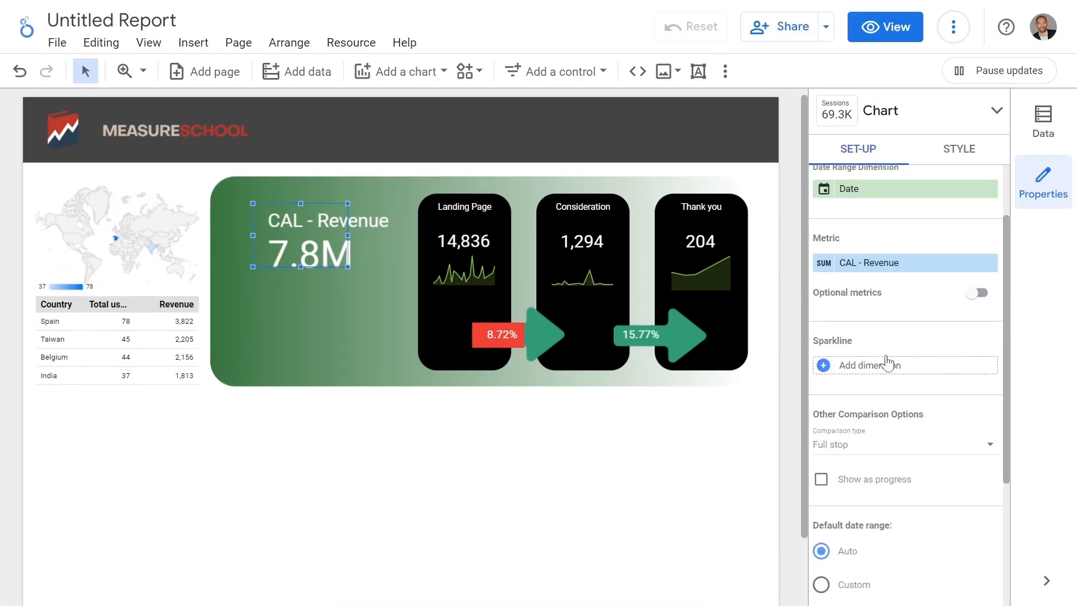
{"action": "scroll", "coordinate": [887, 363], "scroll_direction": "up", "scroll_amount": 3}
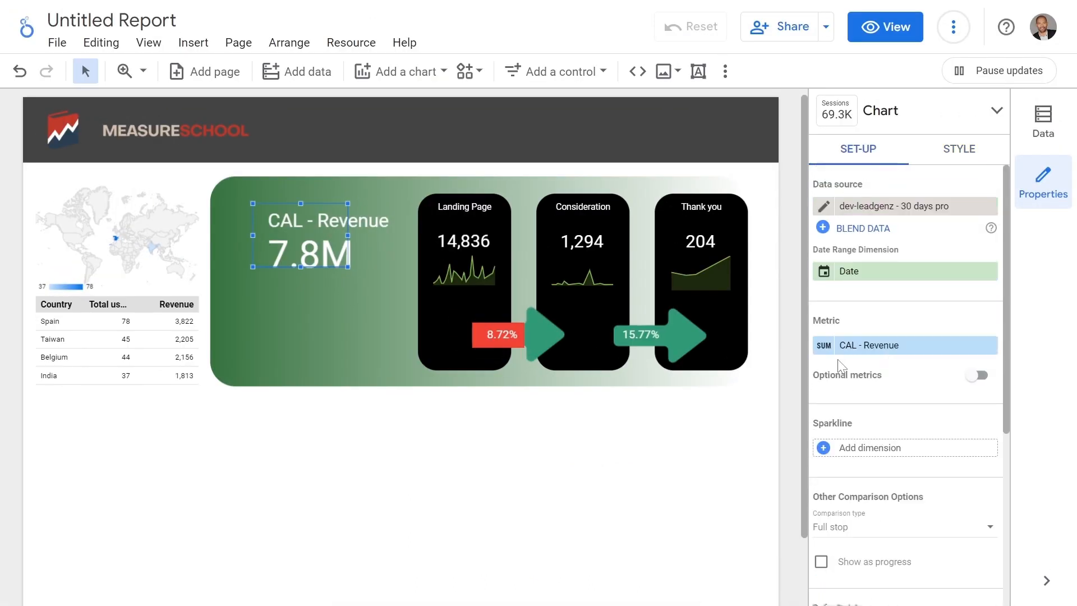
{"action": "left_click", "coordinate": [822, 346]}
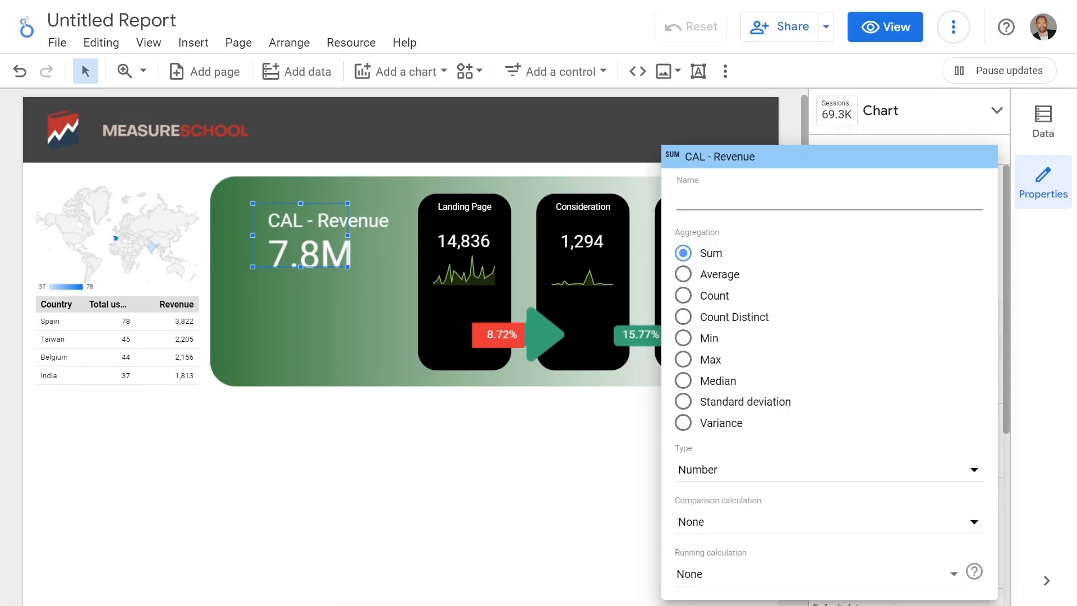
{"action": "type", "text": "Revenue"}
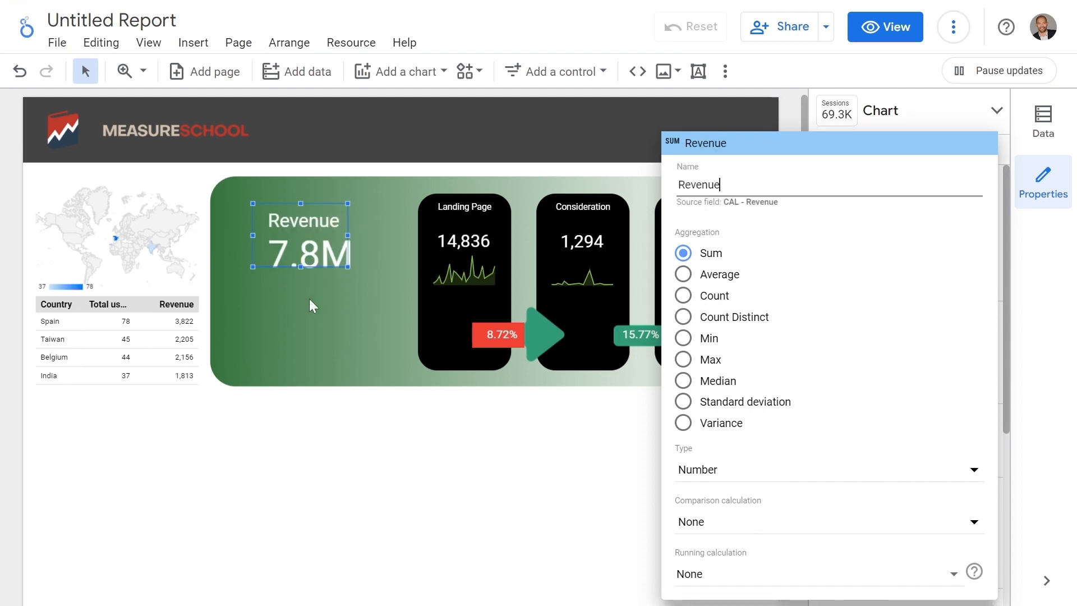
{"action": "left_click", "coordinate": [289, 247]}
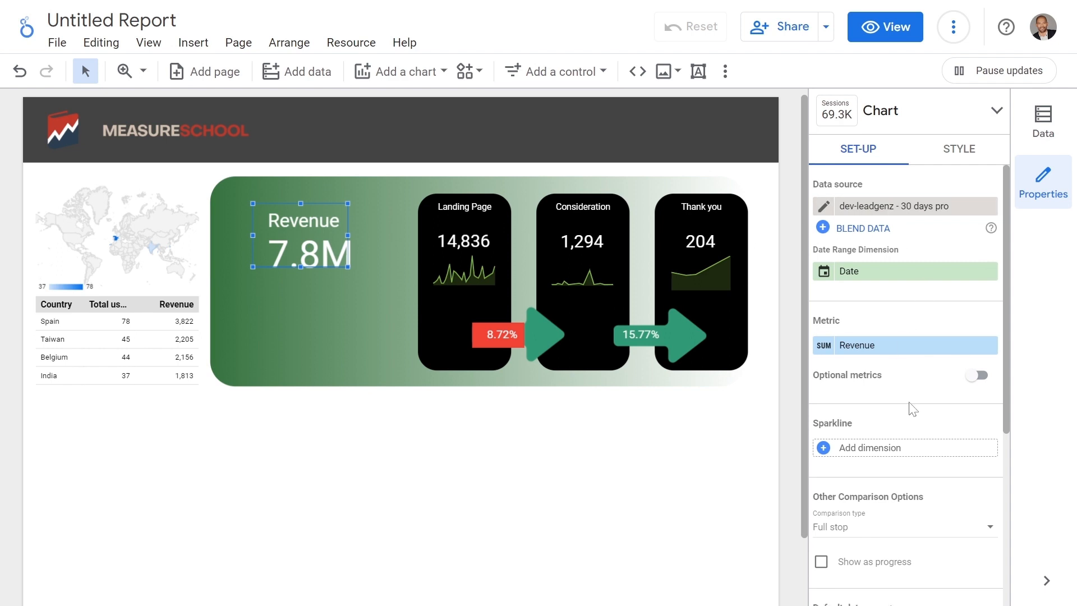
- Apply the existing Thank you filter to the Revenue scorecard
{"action": "scroll", "coordinate": [930, 367], "scroll_direction": "down", "scroll_amount": 3}
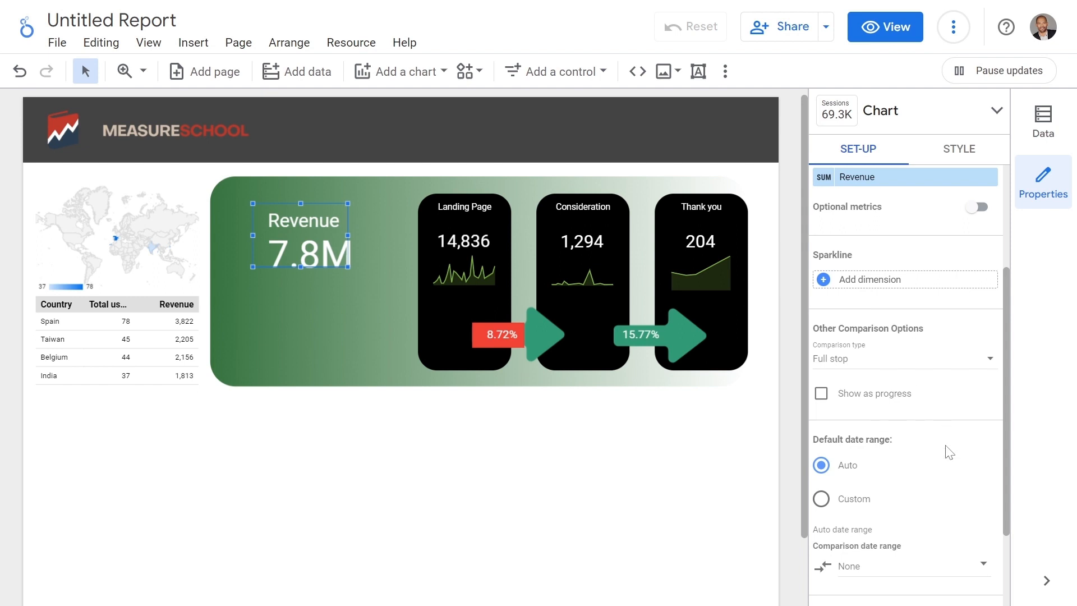
{"action": "scroll", "coordinate": [944, 373], "scroll_direction": "down", "scroll_amount": 2}
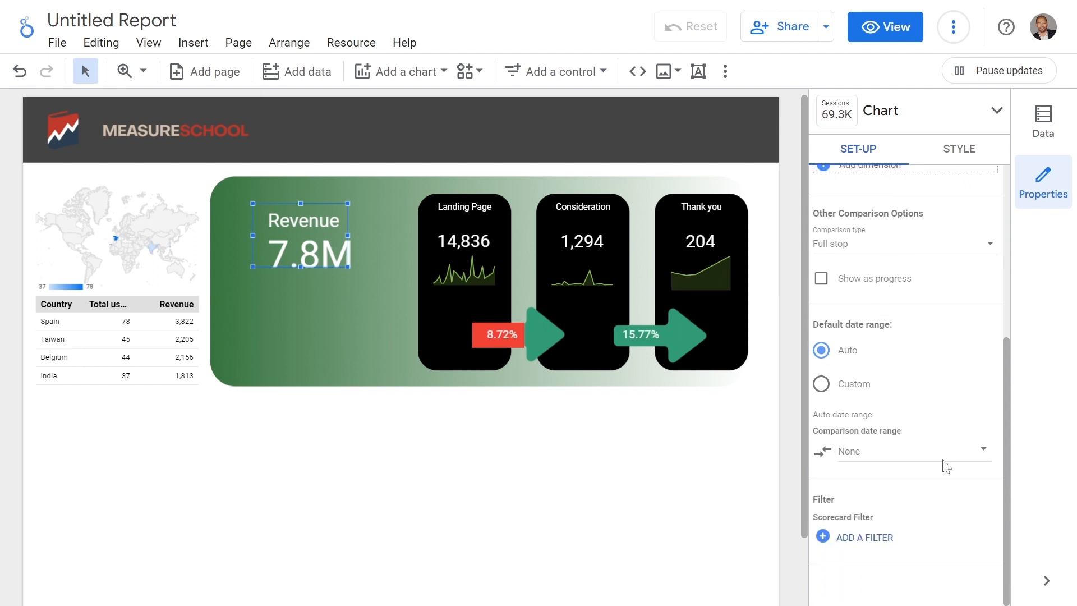
{"action": "left_click", "coordinate": [882, 540]}
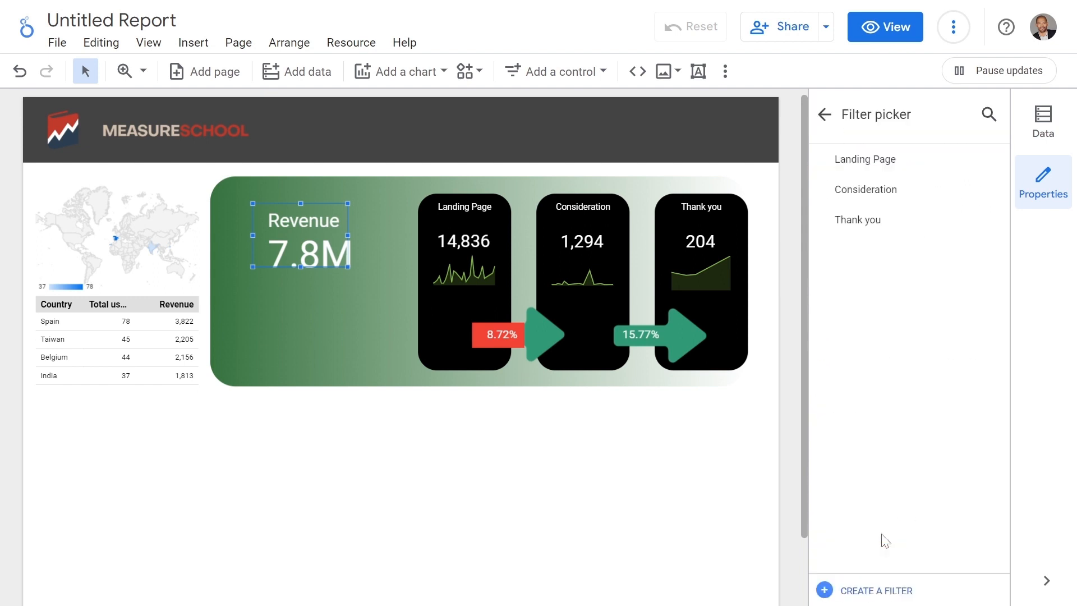
{"action": "left_click", "coordinate": [895, 225]}
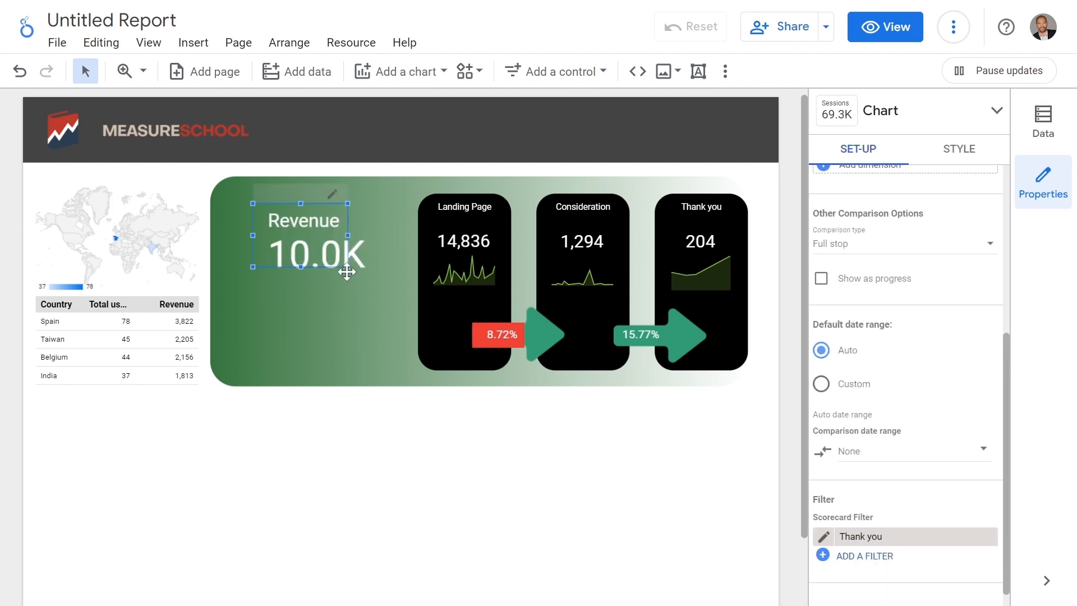
{"action": "key", "text": "Escape"}
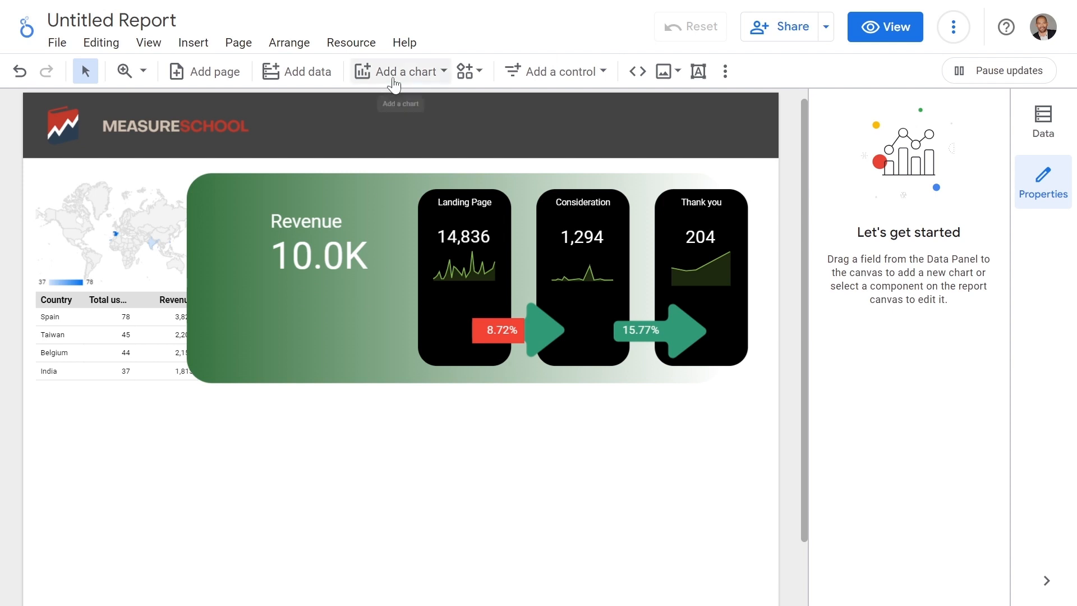
- Insert another scorecard with compact numbers below the Revenue scorecard, near the green panel's lower-left corner
{"action": "left_click", "coordinate": [397, 72]}
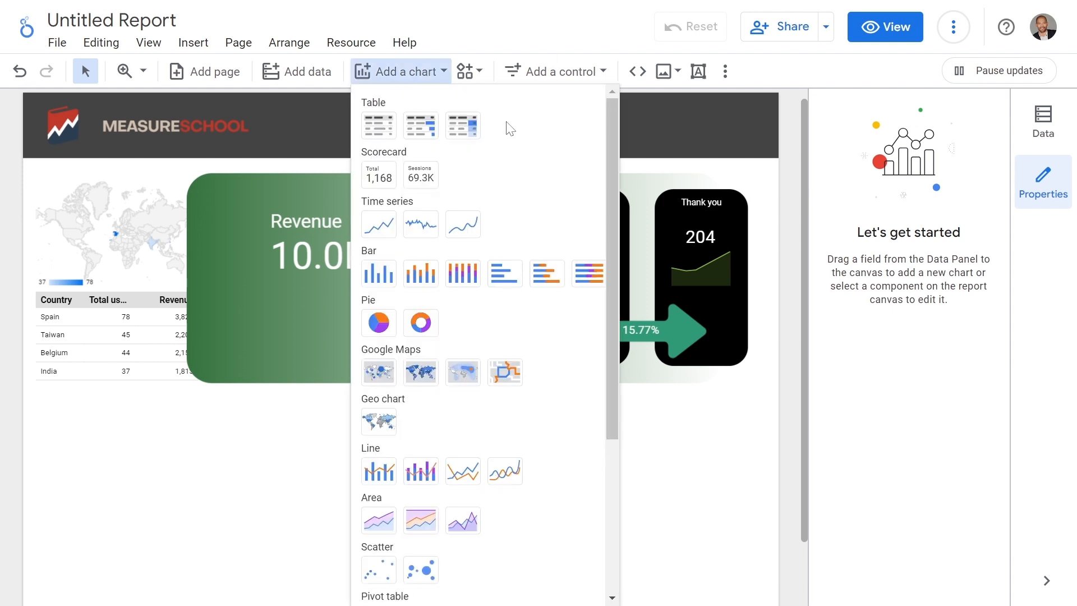
{"action": "left_click", "coordinate": [424, 183]}
{"action": "left_click", "coordinate": [200, 310]}
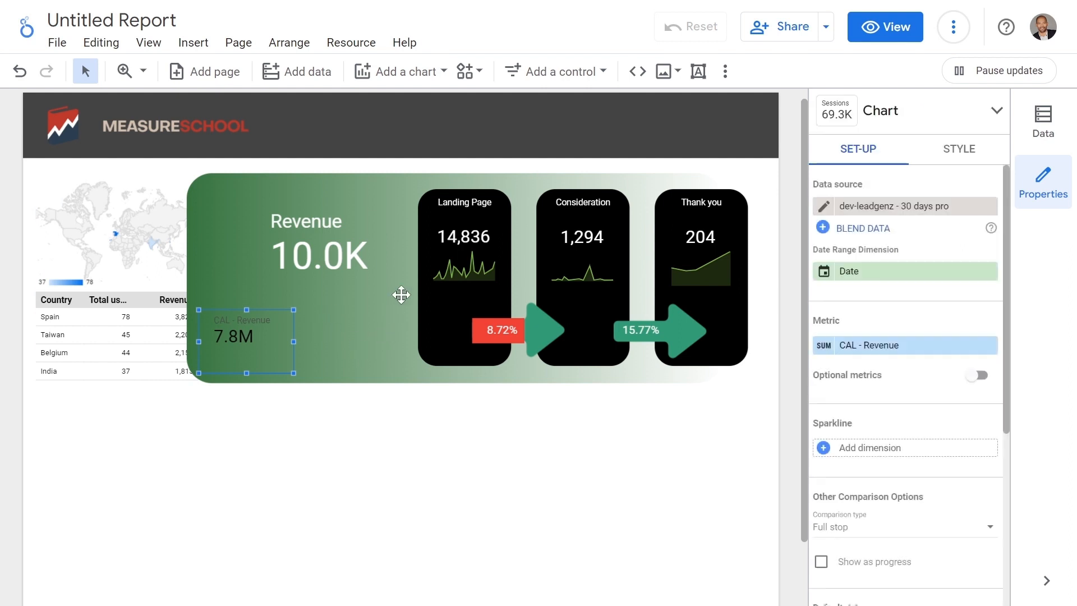
- Centre the metric name, metric value and comparison of the small scorecard and colour its labels white
{"action": "left_click", "coordinate": [959, 149]}
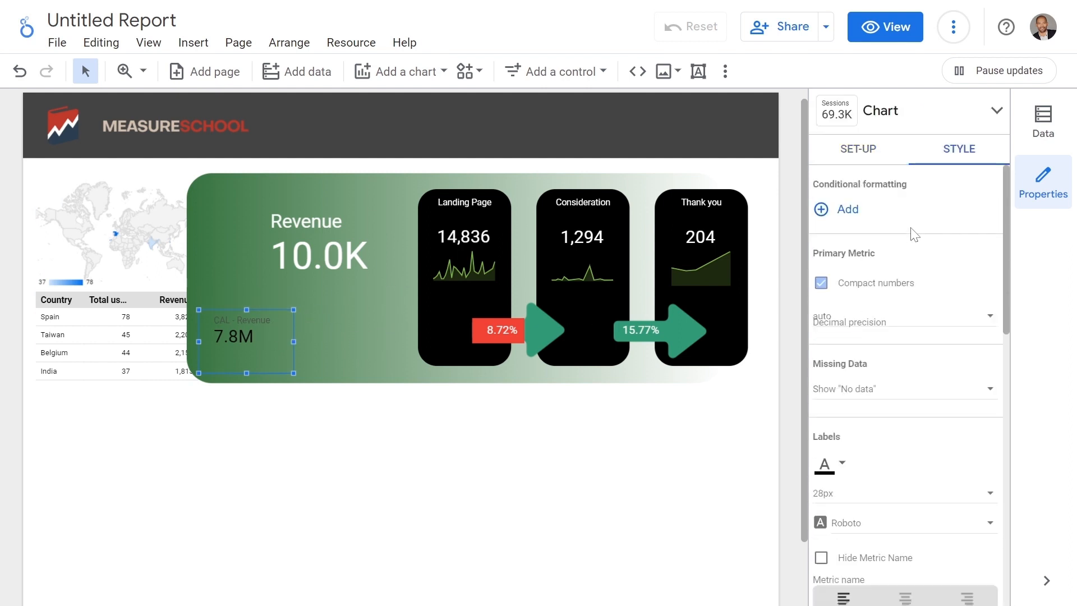
{"action": "scroll", "coordinate": [892, 500], "scroll_direction": "down", "scroll_amount": 3}
{"action": "left_click", "coordinate": [905, 430]}
{"action": "left_click", "coordinate": [905, 476]}
{"action": "left_click", "coordinate": [904, 521]}
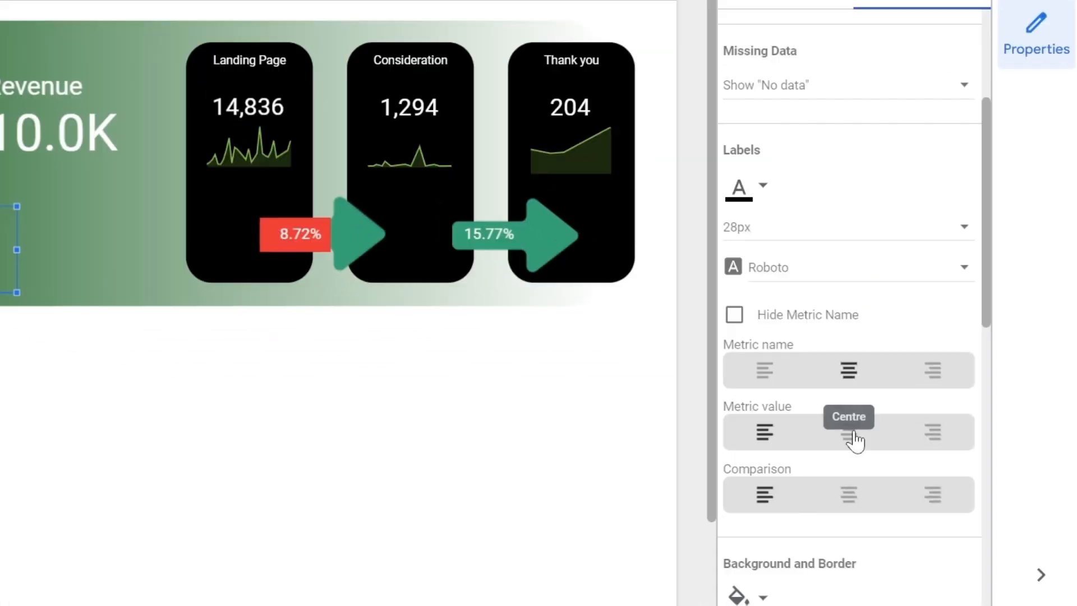
{"action": "left_click", "coordinate": [757, 186]}
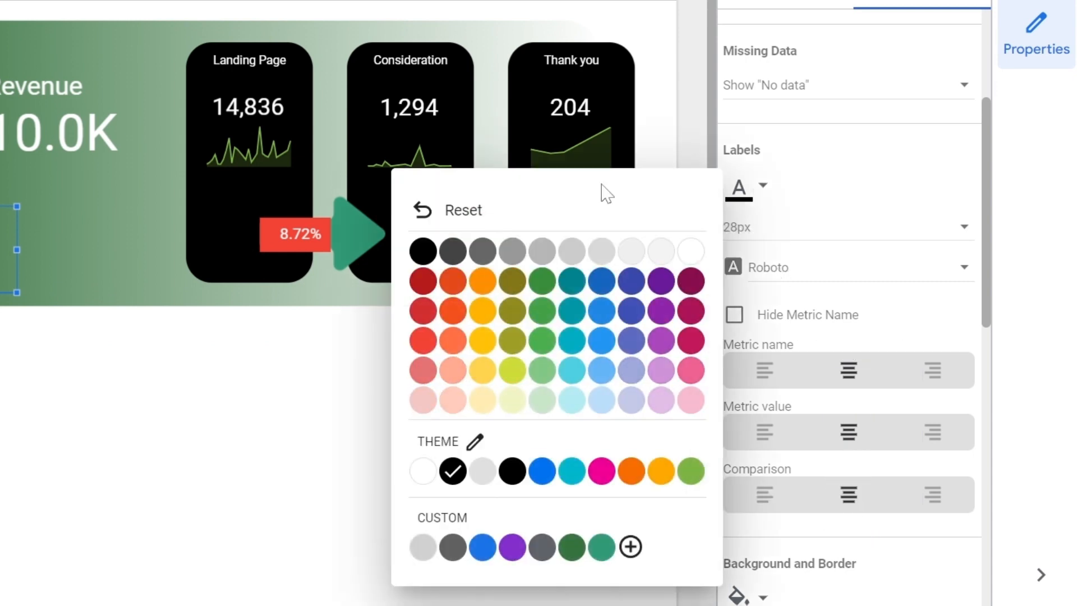
{"action": "left_click", "coordinate": [690, 252]}
- Change the small scorecard's metric to Total users
{"action": "left_click", "coordinate": [784, 92]}
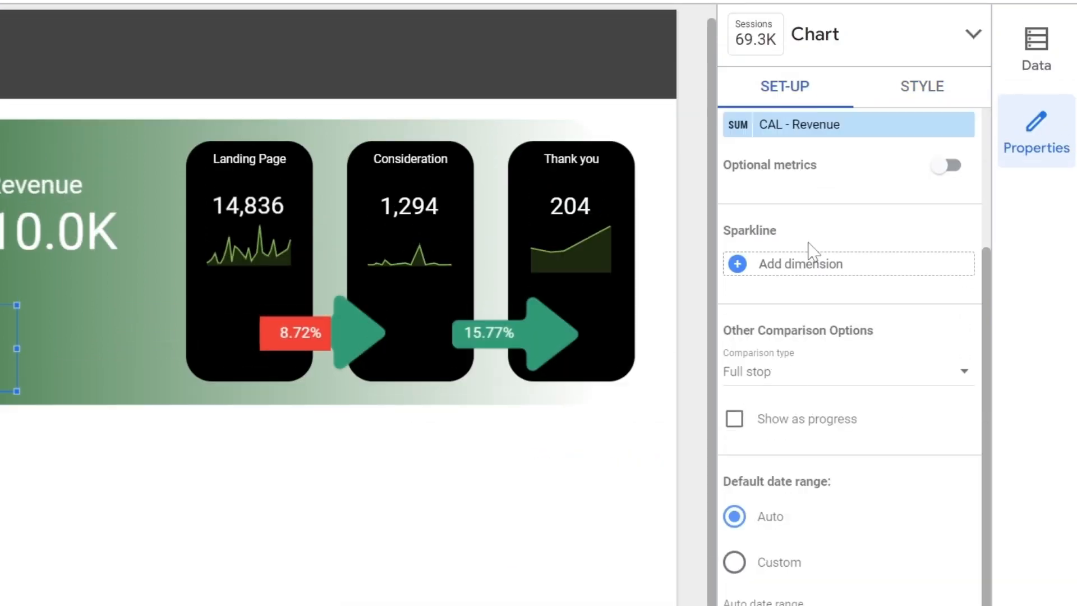
{"action": "scroll", "coordinate": [813, 339], "scroll_direction": "up", "scroll_amount": 2}
{"action": "scroll", "coordinate": [819, 359], "scroll_direction": "up", "scroll_amount": 2}
{"action": "left_click", "coordinate": [826, 356]}
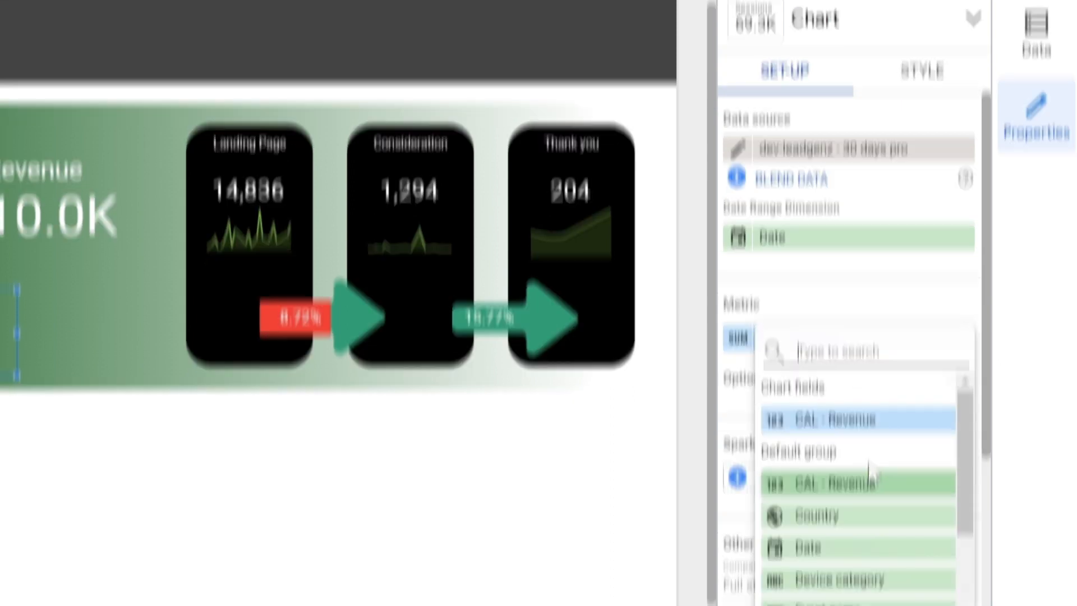
{"action": "scroll", "coordinate": [870, 474], "scroll_direction": "down", "scroll_amount": 2}
{"action": "scroll", "coordinate": [850, 480], "scroll_direction": "down", "scroll_amount": 2}
{"action": "left_click", "coordinate": [849, 512]}
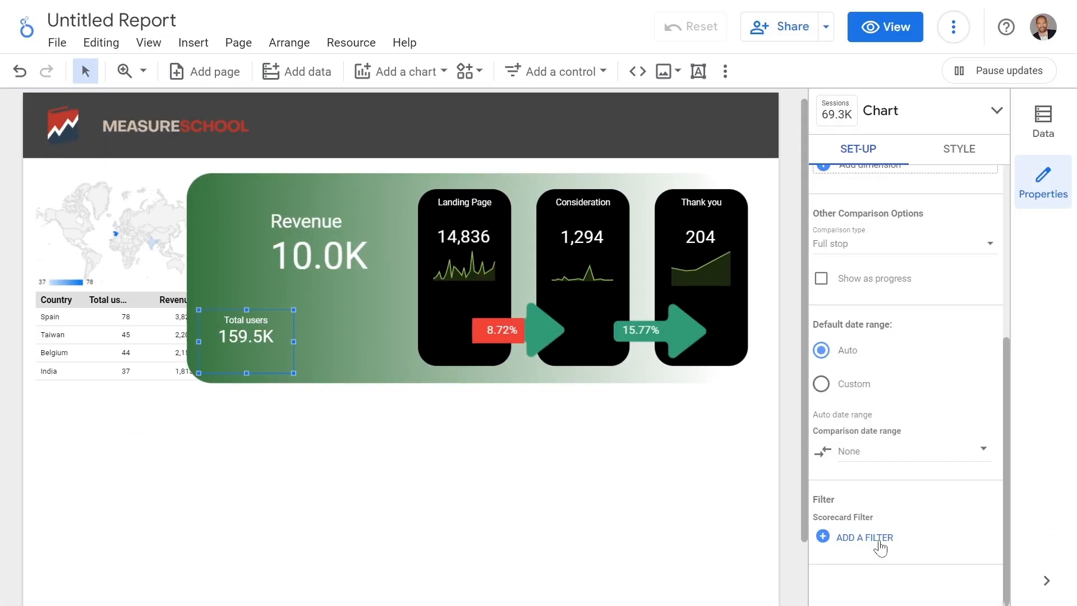
- Apply the existing Landing Page filter to the Total users scorecard and make the scorecard narrower
{"action": "left_click", "coordinate": [880, 538]}
{"action": "left_click", "coordinate": [916, 162]}
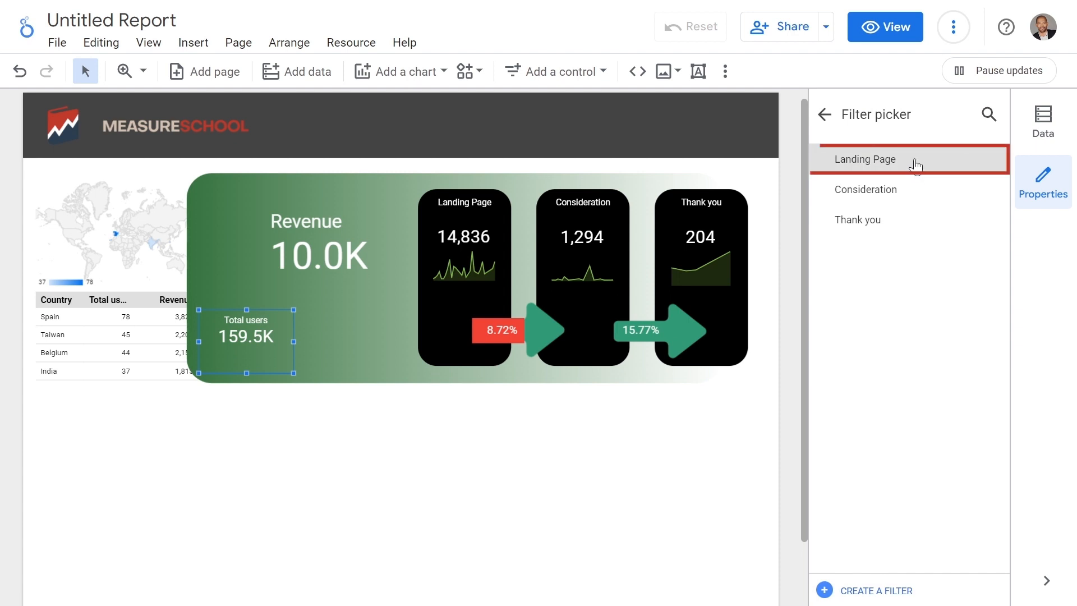
{"action": "left_click_drag", "start_coordinate": [293, 341], "coordinate": [298, 318]}
- Duplicate the Total users scorecard beside the original and change the copy's metric to Views
{"action": "key", "text": "ctrl+c"}
{"action": "key", "text": "ctrl+v"}
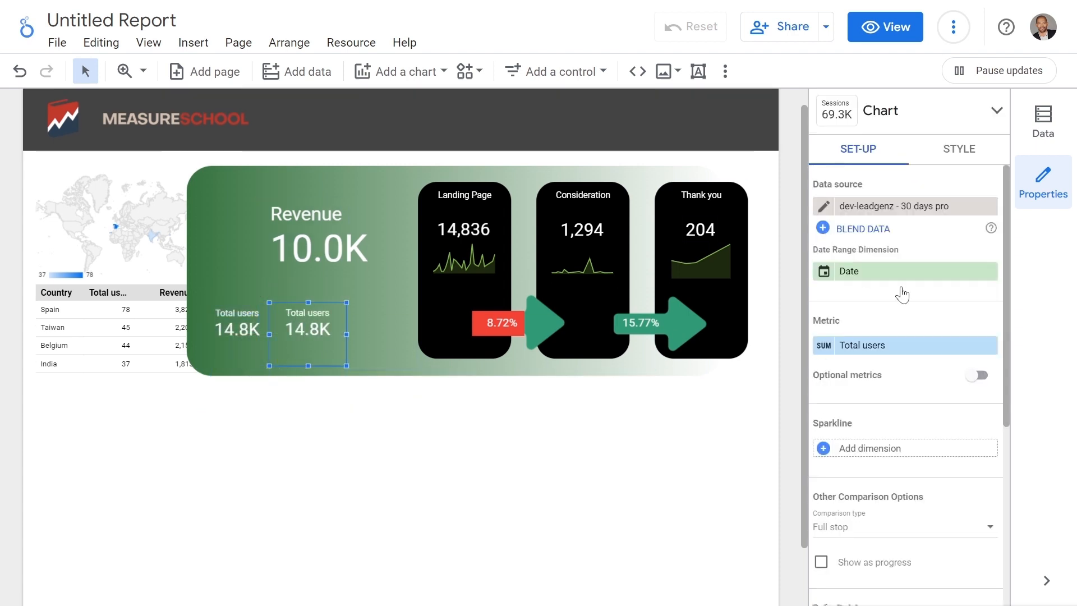
{"action": "left_click", "coordinate": [857, 352]}
{"action": "scroll", "coordinate": [908, 477], "scroll_direction": "down", "scroll_amount": 3}
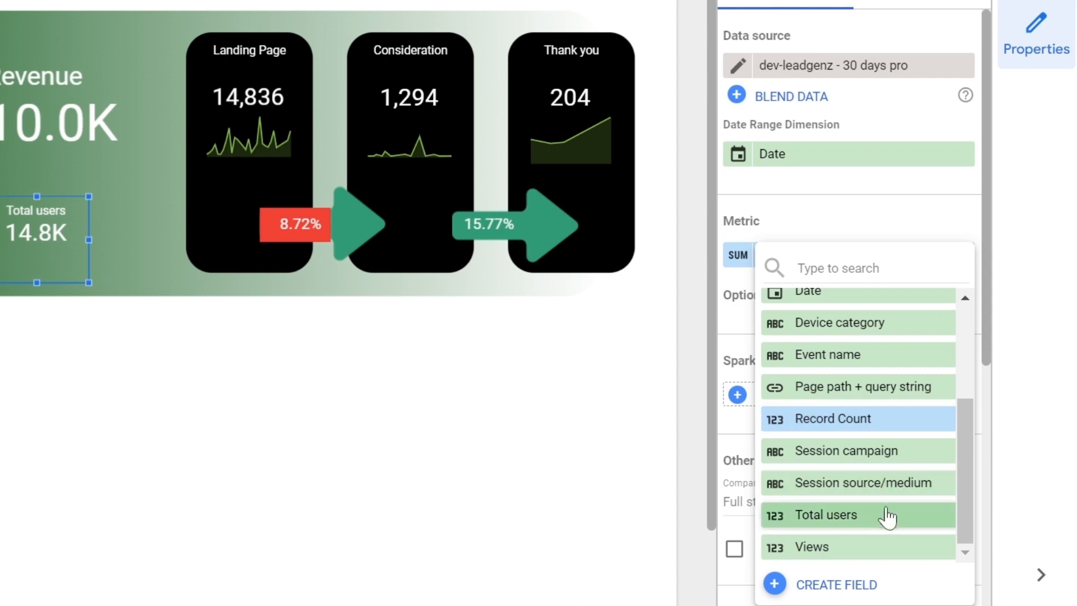
{"action": "left_click", "coordinate": [864, 552]}
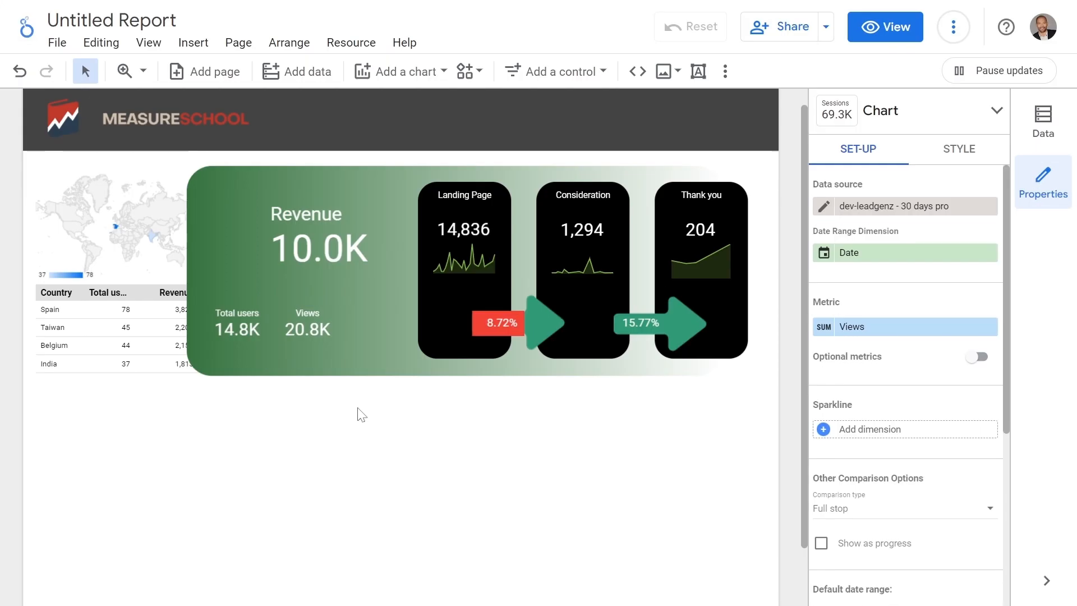
{"action": "left_click", "coordinate": [359, 411]}
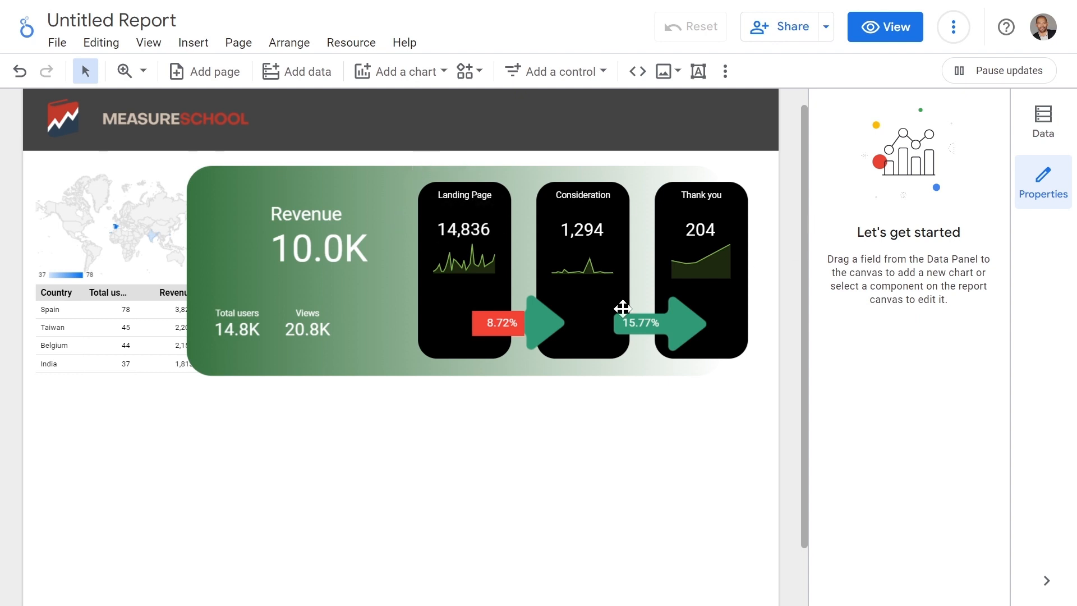
- Place copies of the Landing Page and Thank you scorecards below the green panel
{"action": "left_click", "coordinate": [705, 225]}
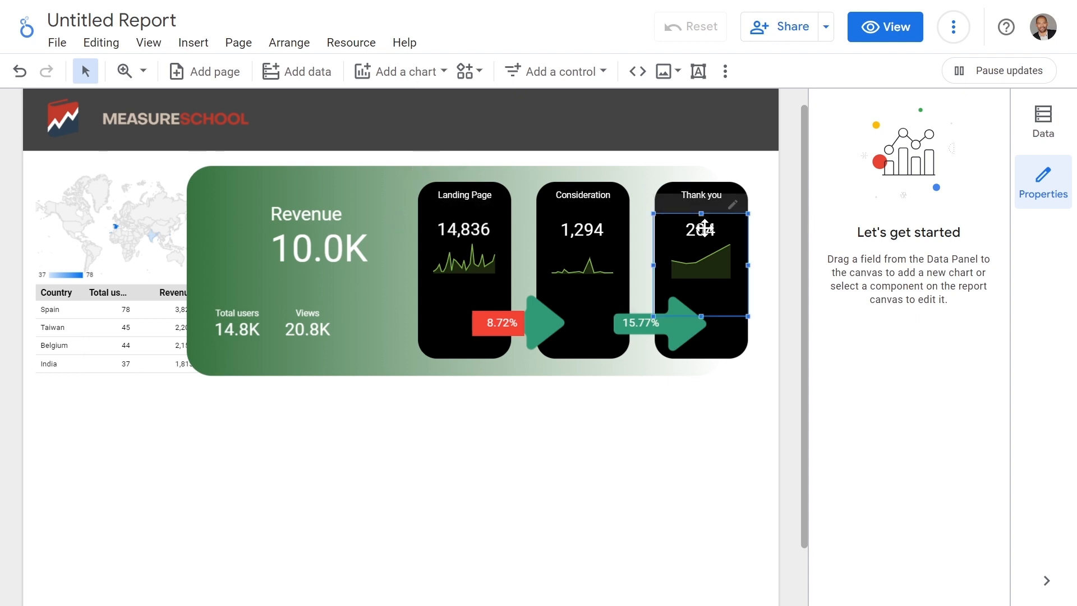
{"action": "left_click", "coordinate": [459, 229]}
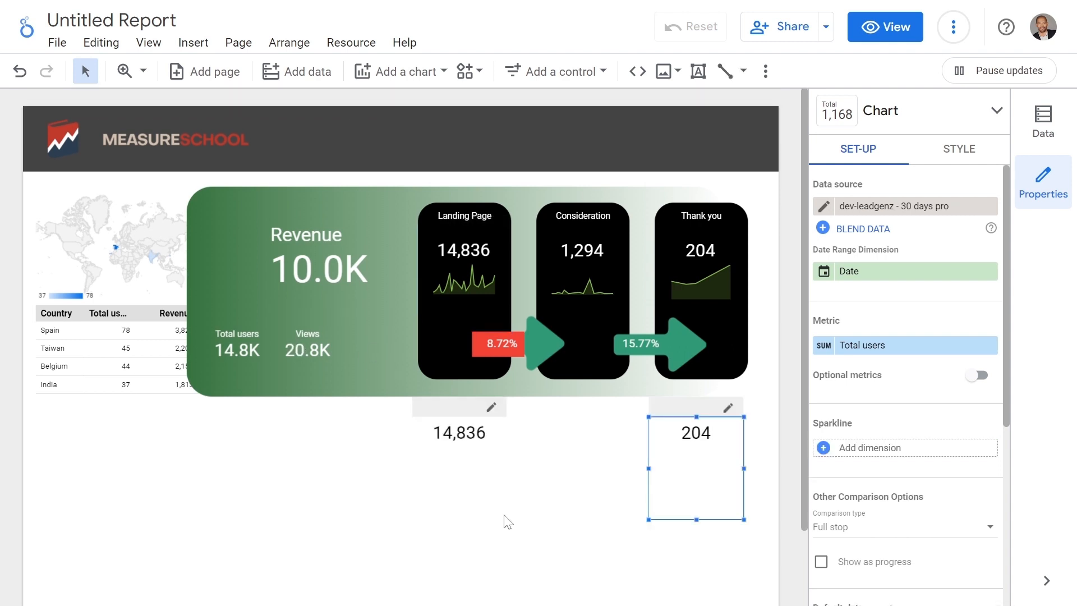
{"action": "left_click", "coordinate": [573, 461]}
- Blend the copied Thank you and Landing Page scorecards into a Total users ratio scorecard
{"action": "left_click", "coordinate": [643, 498]}
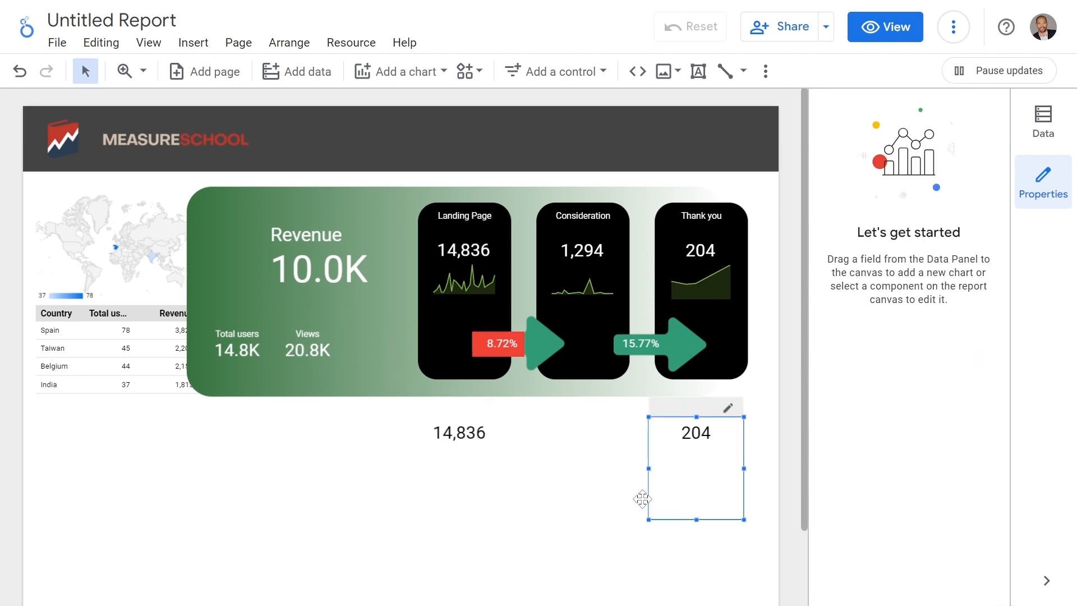
{"action": "left_click", "coordinate": [459, 436], "text": "shift"}
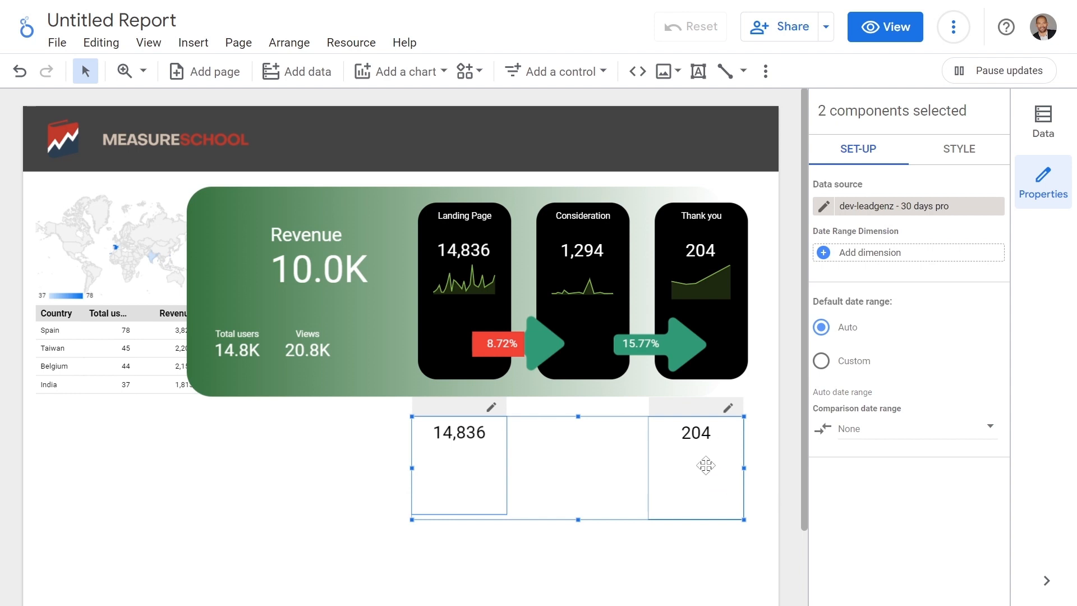
{"action": "right_click", "coordinate": [438, 469]}
{"action": "left_click", "coordinate": [512, 510]}
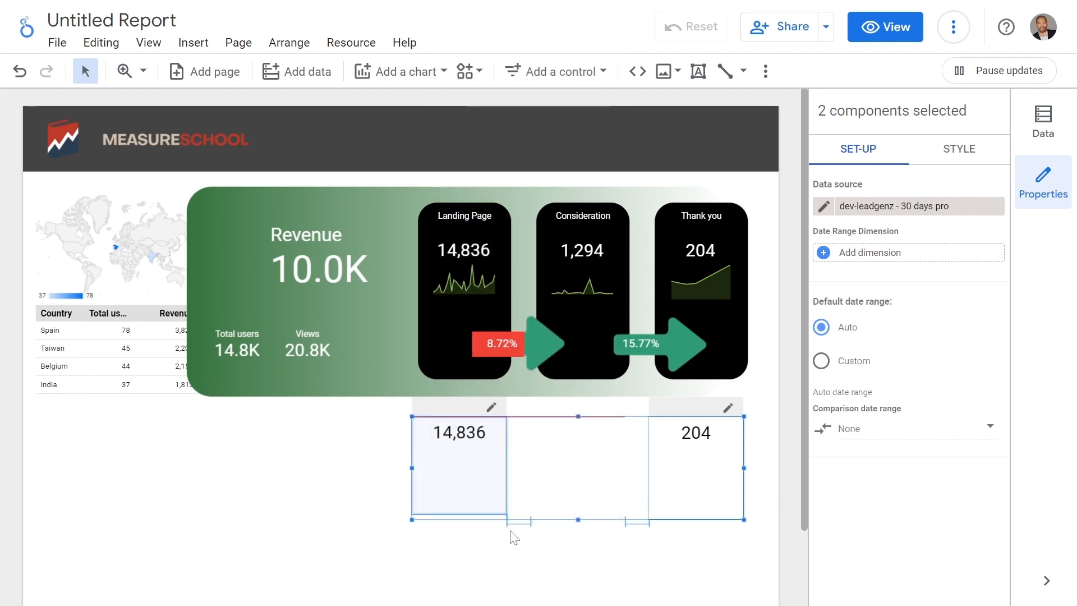
- Move the blended ratio scorecard below the Views scorecard and delete the two copied source scorecards
{"action": "left_click_drag", "start_coordinate": [569, 479], "coordinate": [314, 447]}
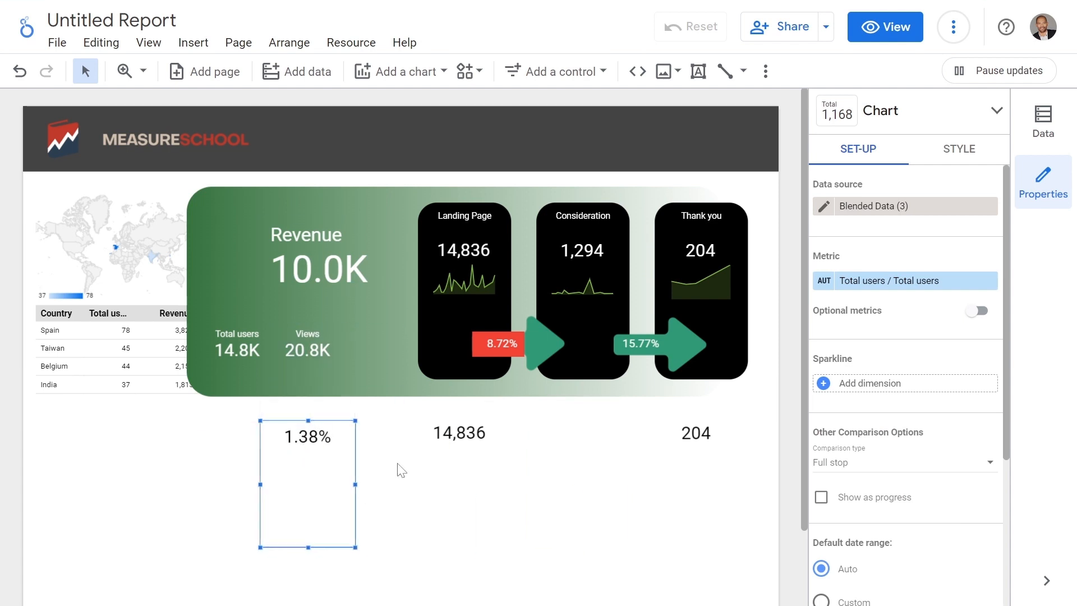
{"action": "left_click_drag", "start_coordinate": [403, 432], "coordinate": [738, 464]}
{"action": "key", "text": "Delete"}
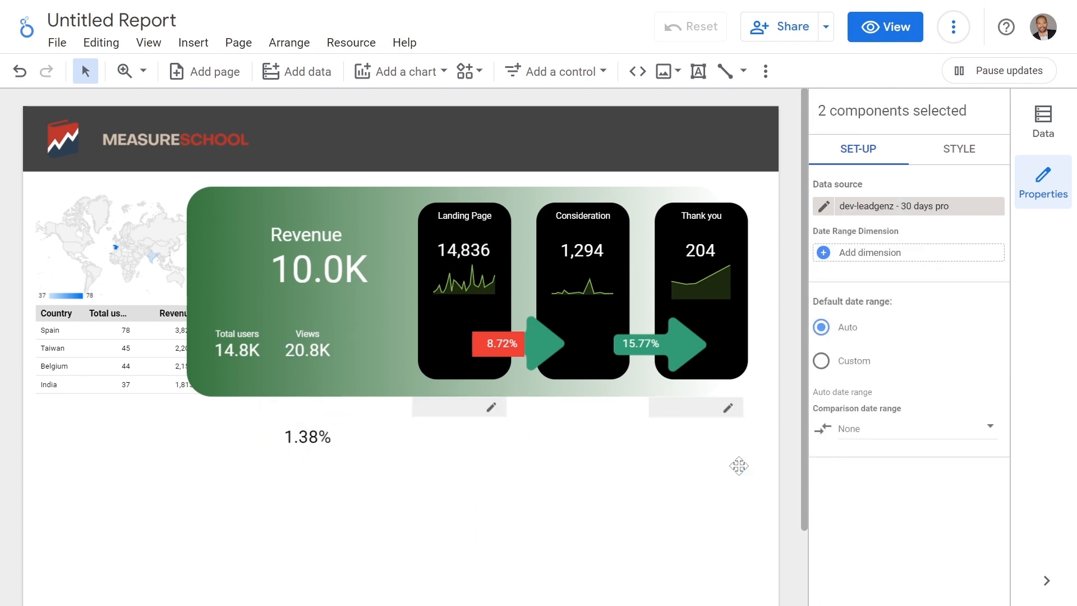
- Make the blended ratio scorecard's text white, shrink the scorecard and place it beside the Views scorecard in the green panel
{"action": "left_click", "coordinate": [959, 149]}
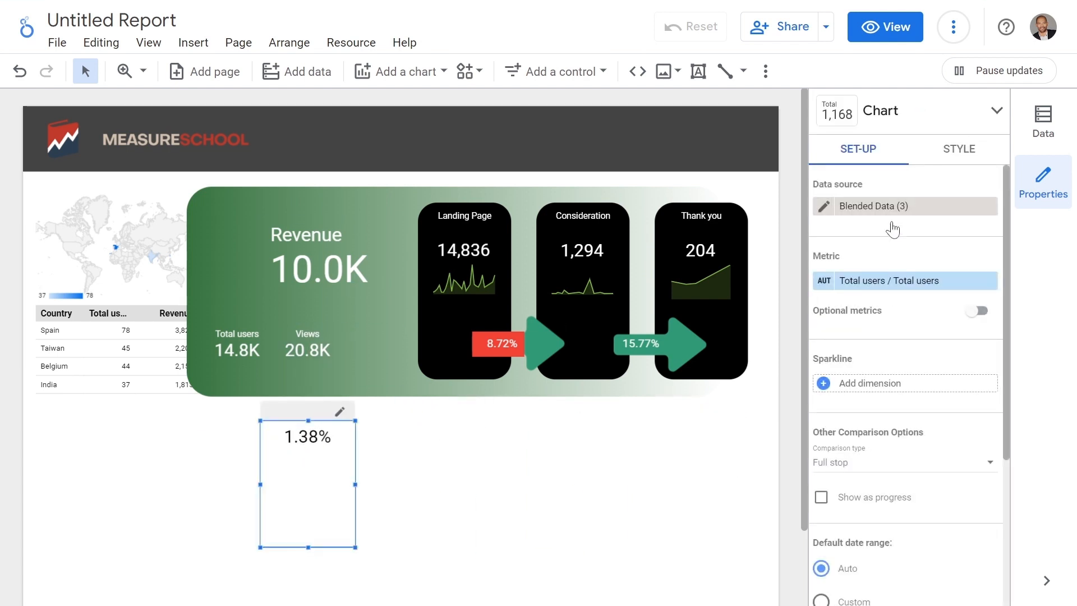
{"action": "left_click", "coordinate": [826, 430]}
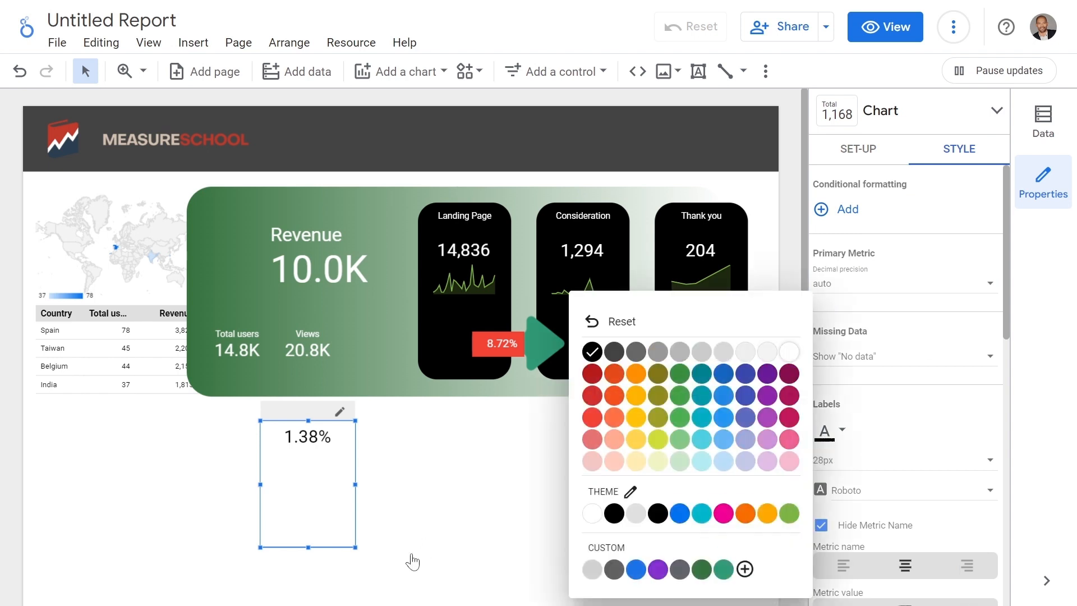
{"action": "left_click_drag", "start_coordinate": [307, 547], "coordinate": [363, 362]}
{"action": "scroll", "coordinate": [913, 543], "scroll_direction": "down", "scroll_amount": 2}
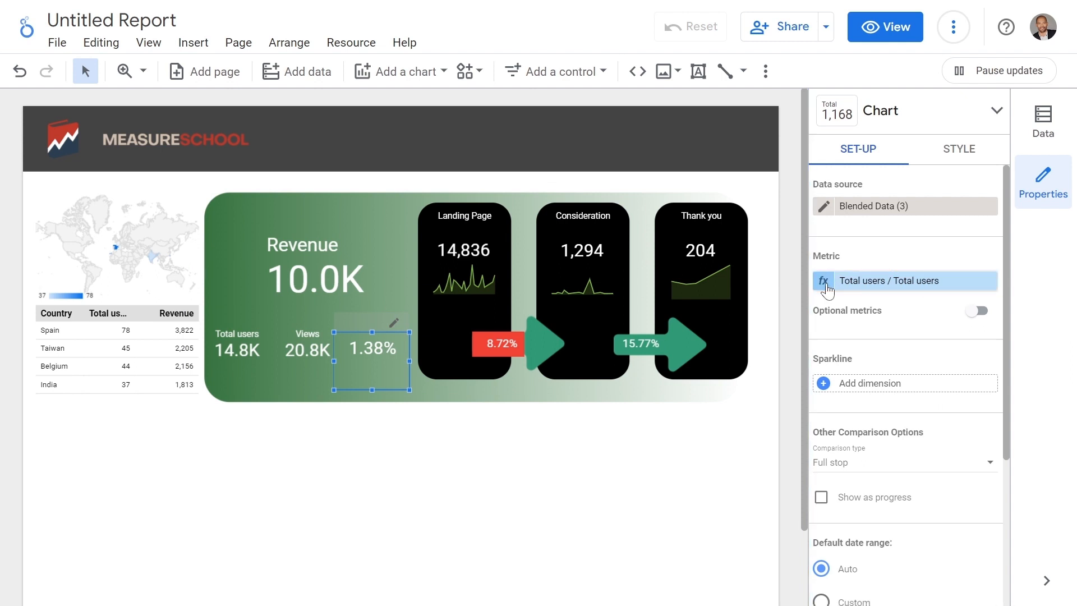
- Rename the ratio scorecard's metric to Total CVR
{"action": "left_click", "coordinate": [826, 287]}
{"action": "left_click_drag", "start_coordinate": [797, 162], "coordinate": [654, 168]}
{"action": "type", "text": "Total CVR"}
{"action": "left_click", "coordinate": [947, 570]}
{"action": "left_click", "coordinate": [500, 414]}
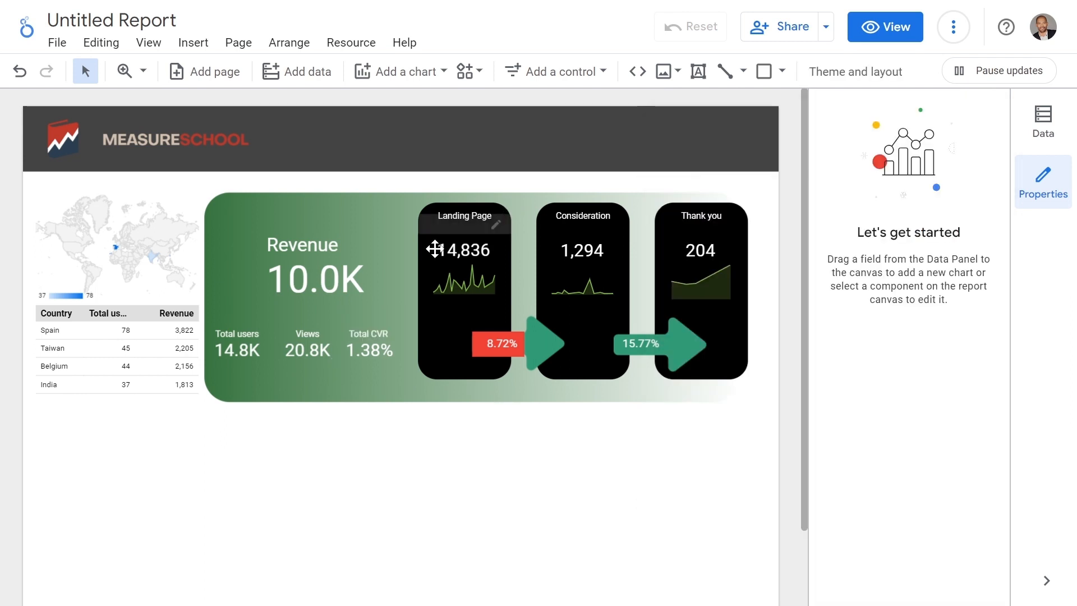
- Draw a wide rectangle in the empty area below the country table
{"action": "left_click", "coordinate": [783, 77]}
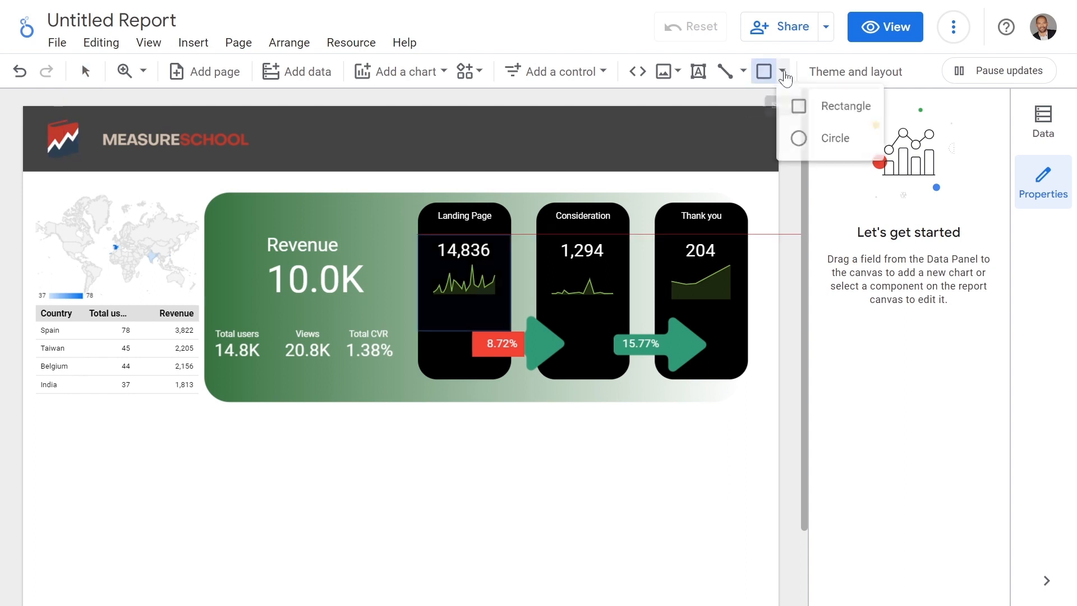
{"action": "left_click", "coordinate": [816, 109]}
{"action": "left_click_drag", "start_coordinate": [36, 431], "coordinate": [351, 530]}
- Duplicate the rectangle, place the copy beside the original and make it narrower
{"action": "right_click", "coordinate": [240, 411]}
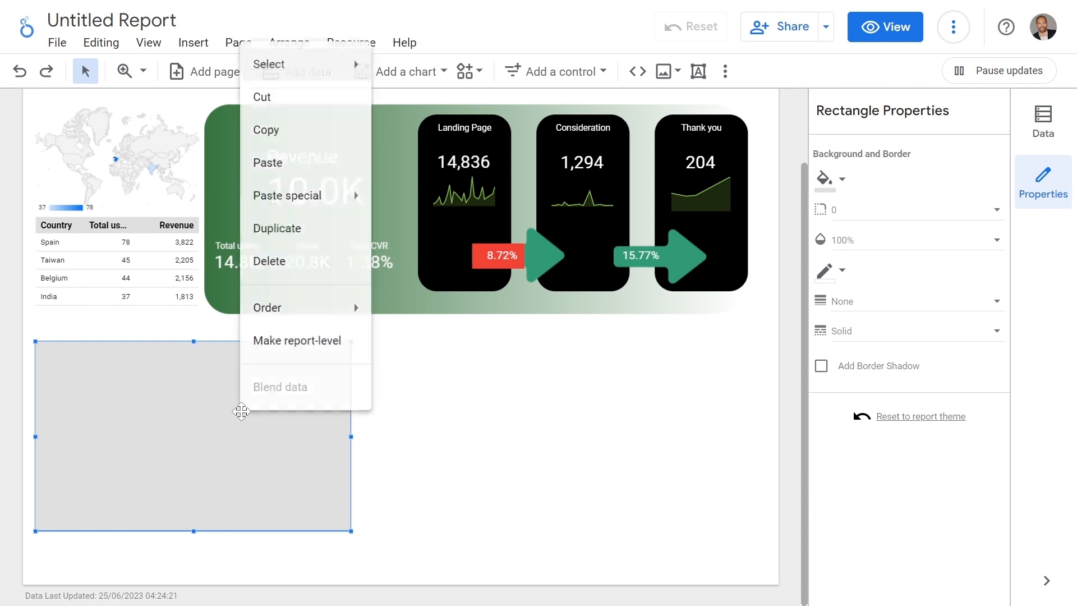
{"action": "left_click", "coordinate": [297, 225]}
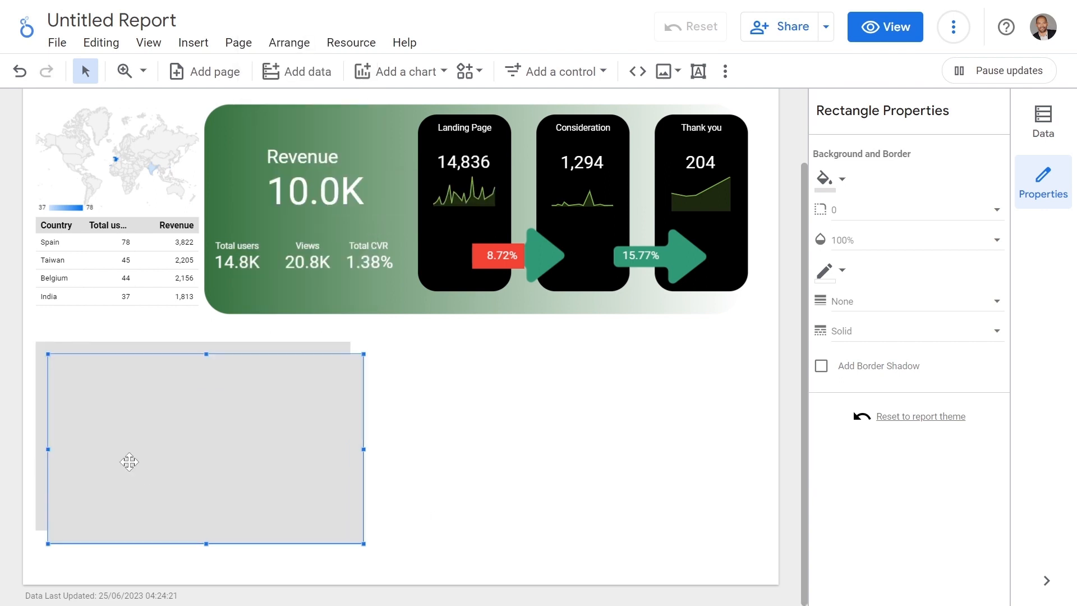
{"action": "mouse_move", "coordinate": [123, 440]}
{"action": "left_mouse_down"}
{"action": "mouse_move", "coordinate": [472, 418]}
{"action": "mouse_move", "coordinate": [136, 442]}
{"action": "left_mouse_up"}
{"action": "left_click", "coordinate": [549, 444]}
{"action": "left_click_drag", "start_coordinate": [549, 444], "coordinate": [546, 452]}
{"action": "left_click_drag", "start_coordinate": [681, 436], "coordinate": [598, 443]}
- Duplicate the second rectangle, place the copy as a narrower third box and space all three evenly in one row
{"action": "right_click", "coordinate": [481, 435]}
{"action": "left_click", "coordinate": [549, 262]}
{"action": "left_click_drag", "start_coordinate": [478, 473], "coordinate": [615, 441]}
{"action": "left_click_drag", "start_coordinate": [533, 437], "coordinate": [605, 437]}
{"action": "left_click_drag", "start_coordinate": [486, 449], "coordinate": [481, 449]}
{"action": "left_click", "coordinate": [608, 435]}
{"action": "left_click_drag", "start_coordinate": [608, 435], "coordinate": [603, 436]}
{"action": "left_click", "coordinate": [111, 560]}
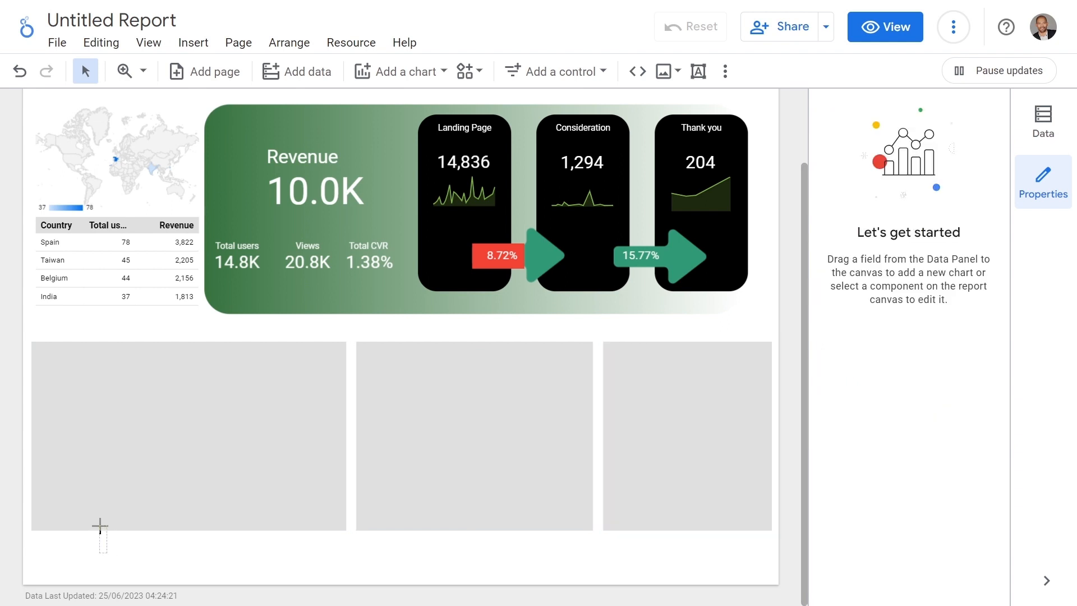
- Fill all three rectangles with dark grey and set their border radius to 25
{"action": "left_click_drag", "start_coordinate": [91, 456], "coordinate": [730, 440]}
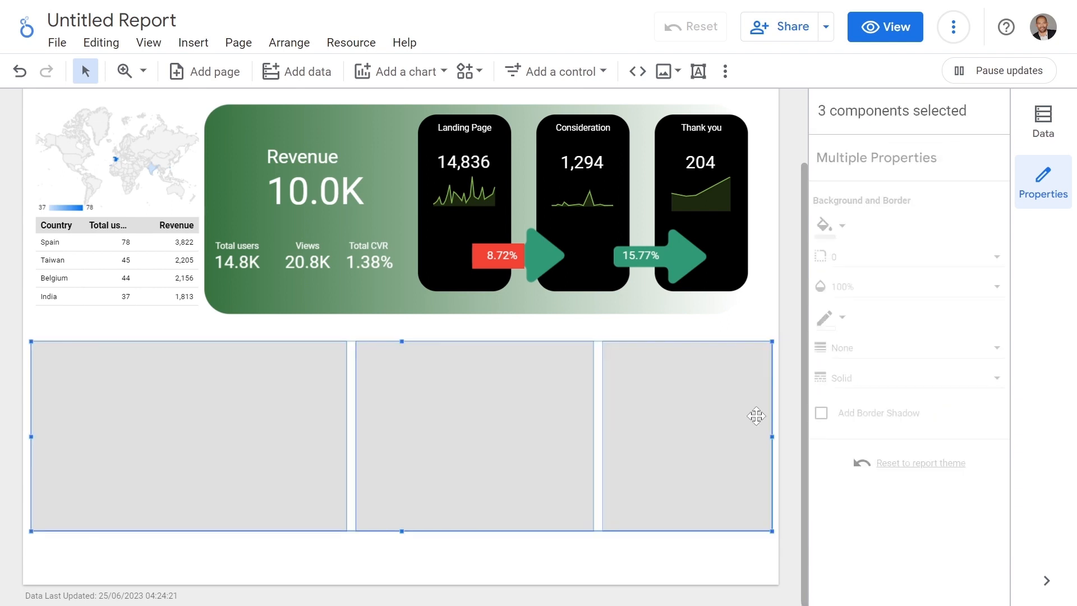
{"action": "left_click", "coordinate": [826, 227]}
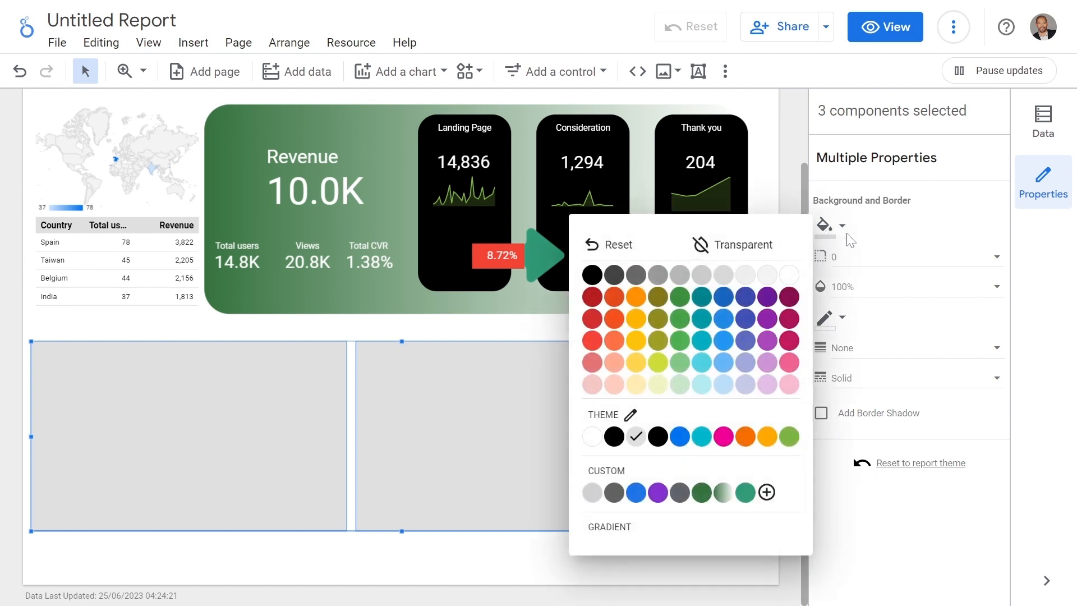
{"action": "left_click", "coordinate": [614, 275]}
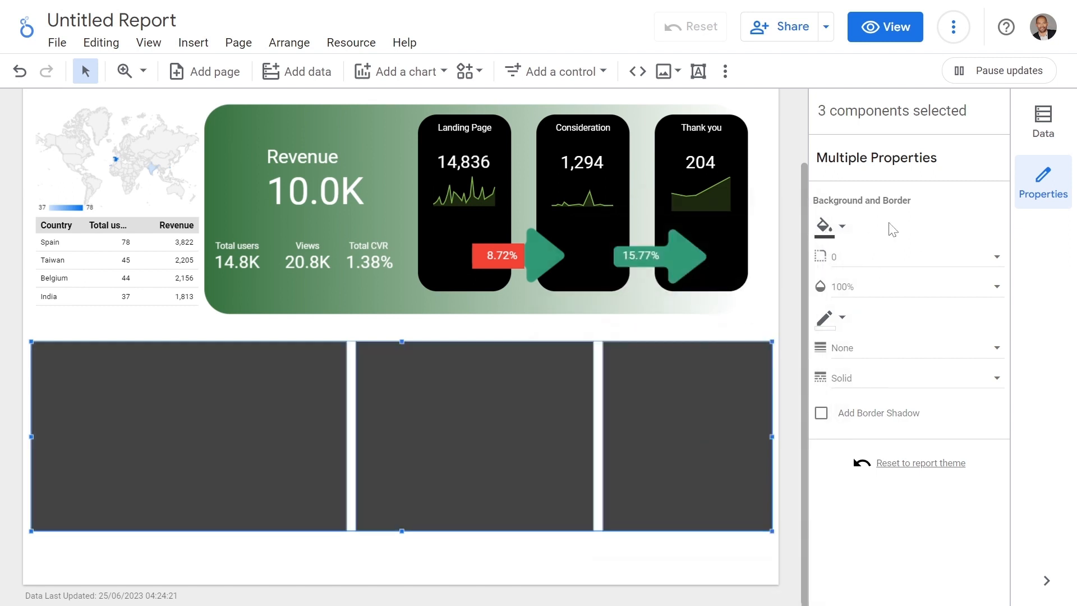
{"action": "left_click", "coordinate": [855, 270]}
{"action": "scroll", "coordinate": [851, 408], "scroll_direction": "down", "scroll_amount": 3}
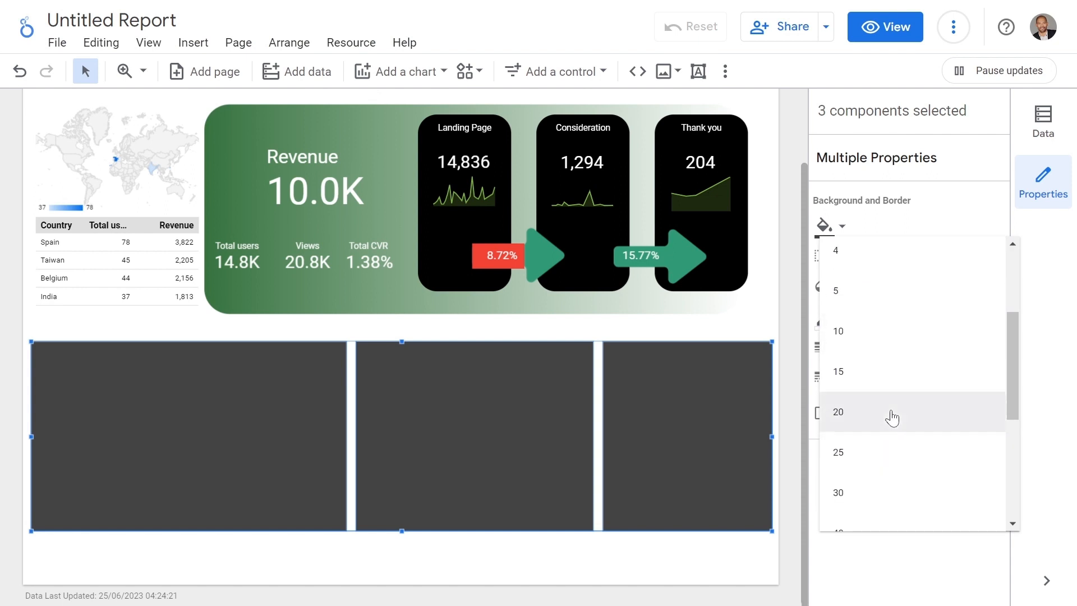
{"action": "left_click", "coordinate": [885, 452]}
{"action": "key", "text": "Escape"}
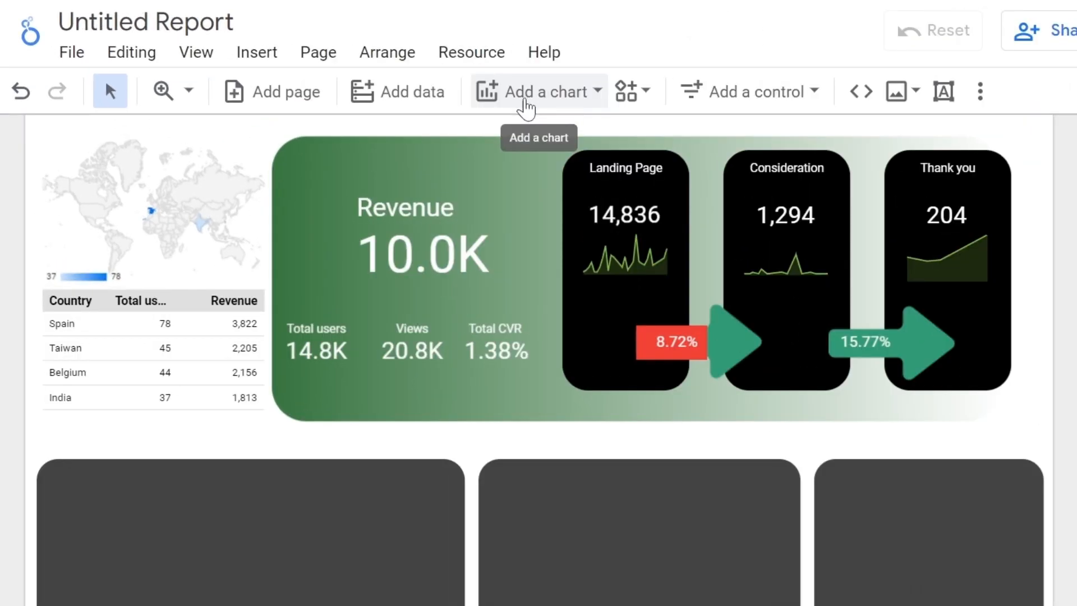
- Add a time series chart on top of the widest dark rectangle
{"action": "left_click", "coordinate": [593, 100]}
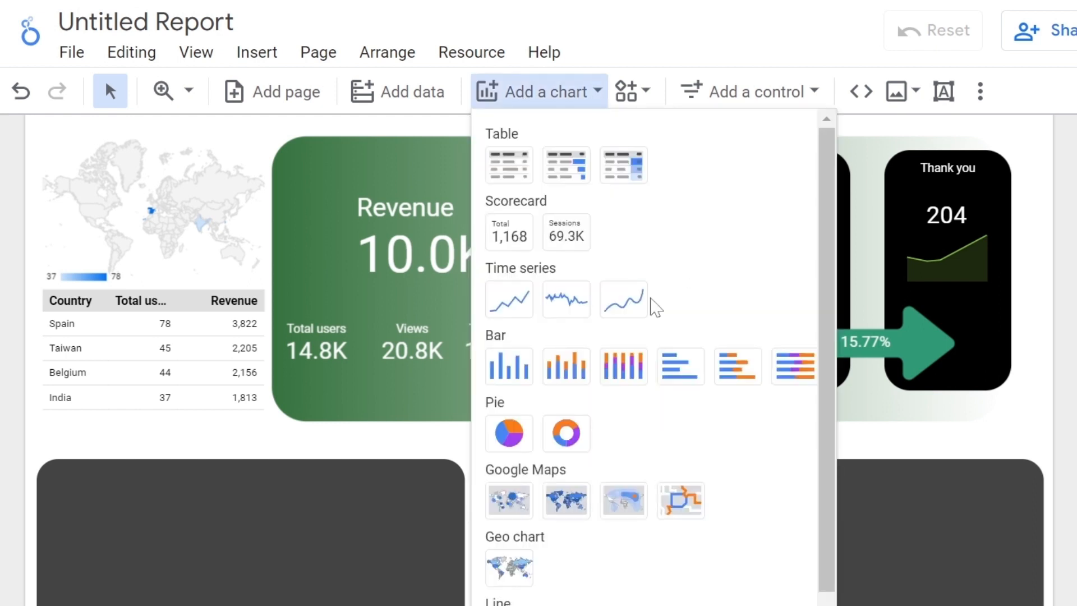
{"action": "left_click", "coordinate": [508, 299]}
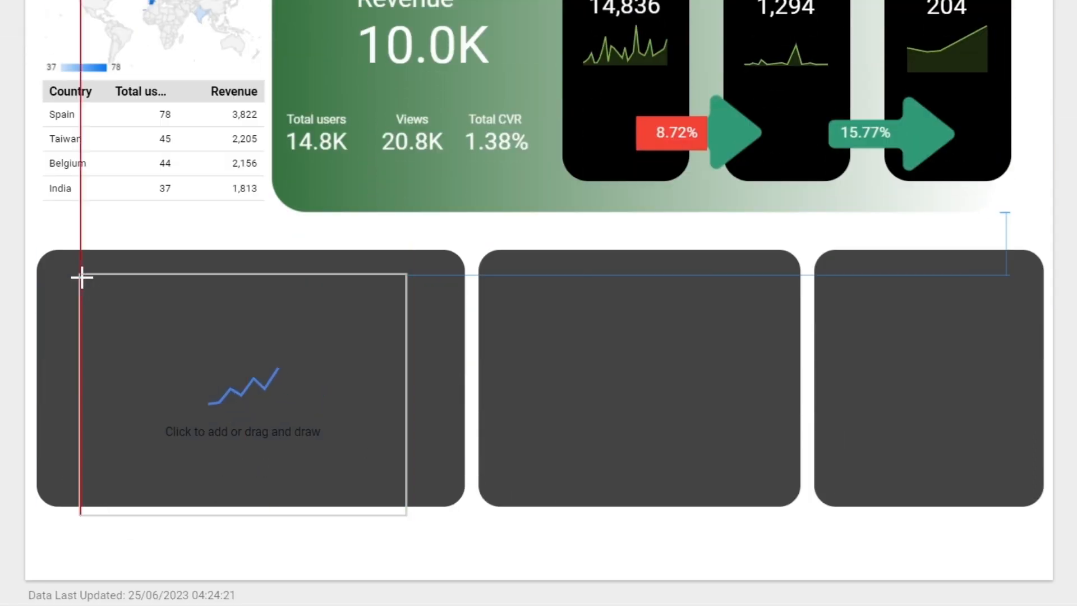
{"action": "left_click", "coordinate": [79, 485]}
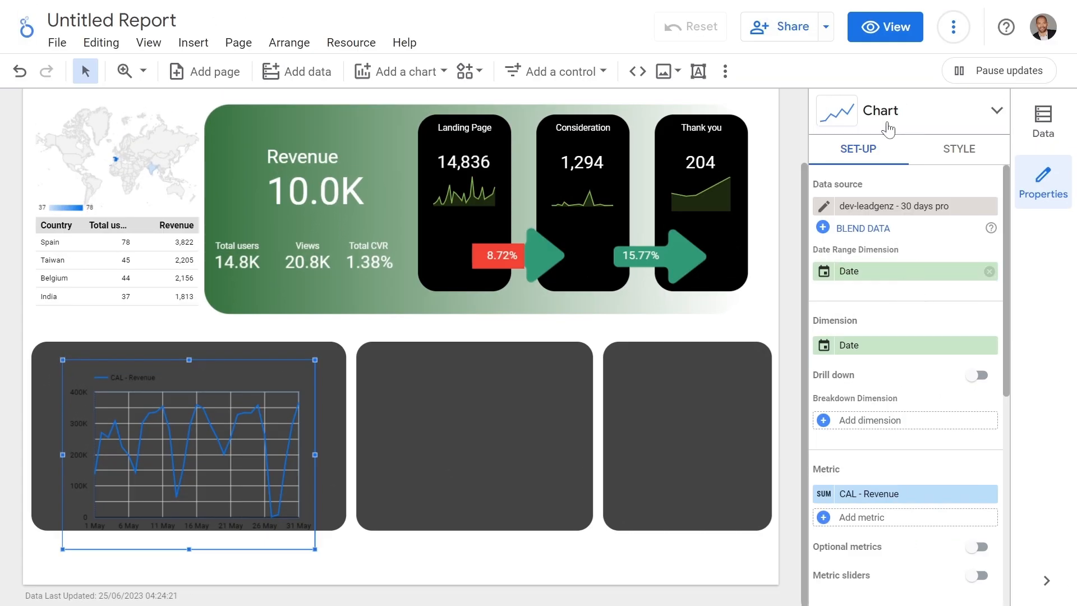
{"action": "left_click_drag", "start_coordinate": [236, 388], "coordinate": [236, 385]}
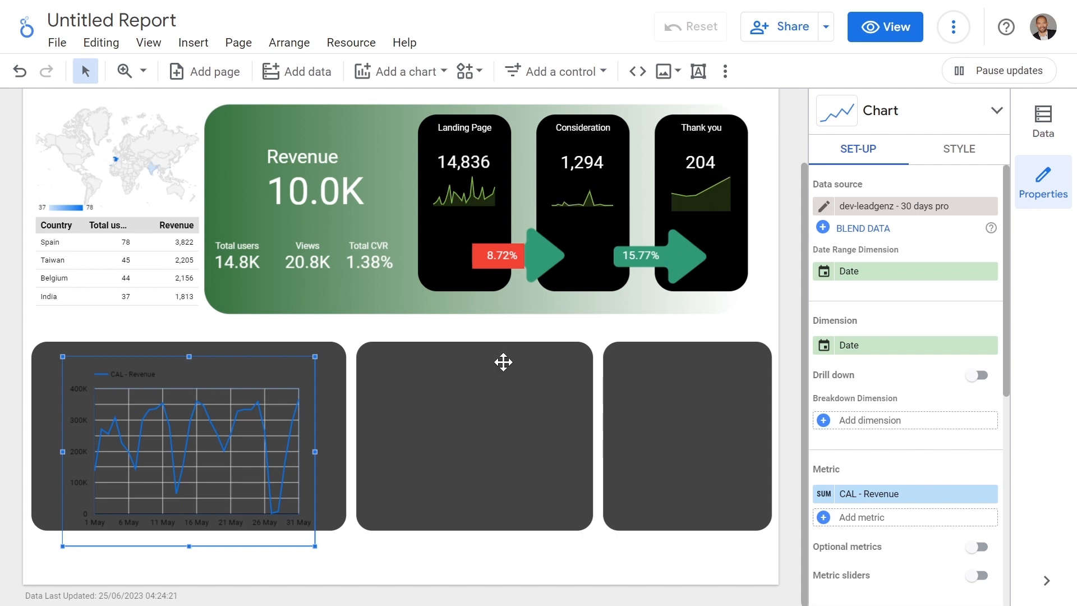
- Set the time series chart's background to white
{"action": "scroll", "coordinate": [942, 185], "scroll_direction": "down", "scroll_amount": 5}
{"action": "left_click", "coordinate": [959, 149]}
{"action": "scroll", "coordinate": [916, 298], "scroll_direction": "down", "scroll_amount": 7}
{"action": "scroll", "coordinate": [901, 433], "scroll_direction": "down", "scroll_amount": 12}
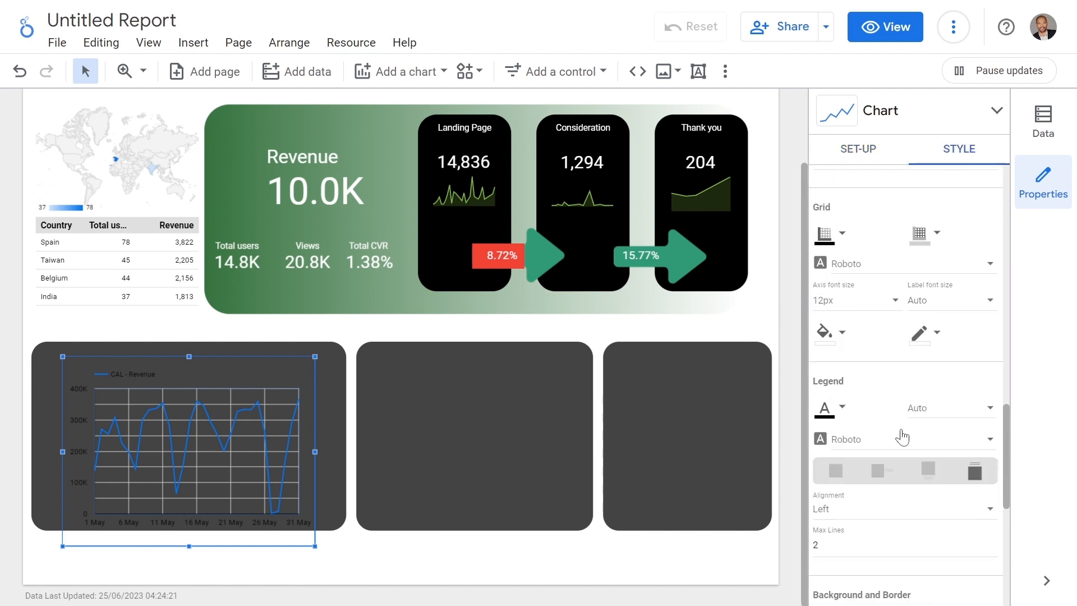
{"action": "scroll", "coordinate": [828, 291], "scroll_direction": "up", "scroll_amount": 1}
{"action": "left_click", "coordinate": [825, 298]}
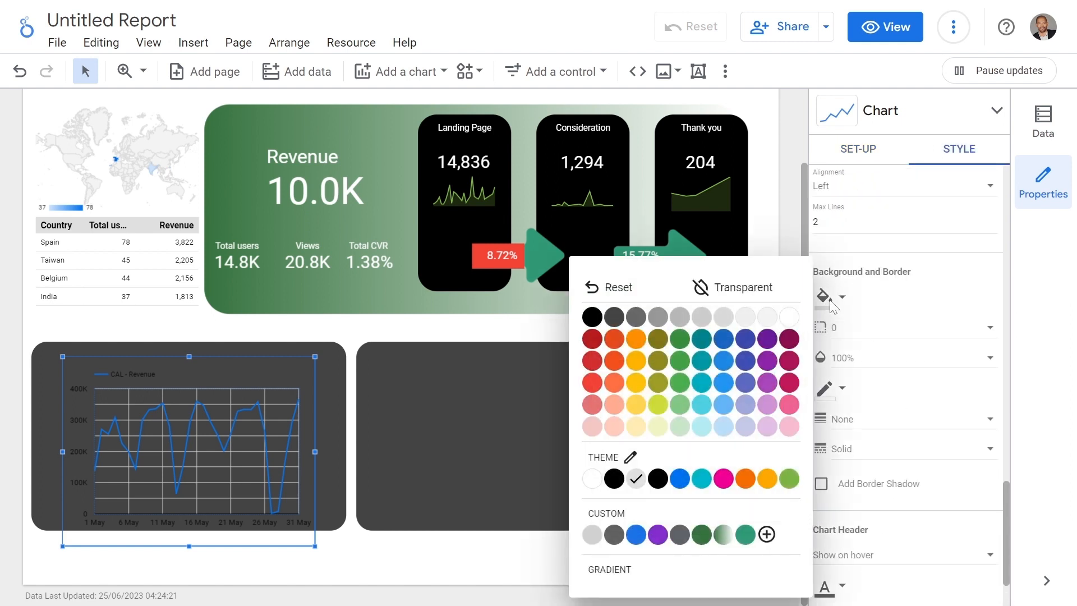
{"action": "left_click", "coordinate": [789, 317]}
- Make the time series chart's gridlines transparent
{"action": "scroll", "coordinate": [924, 412], "scroll_direction": "up", "scroll_amount": 8}
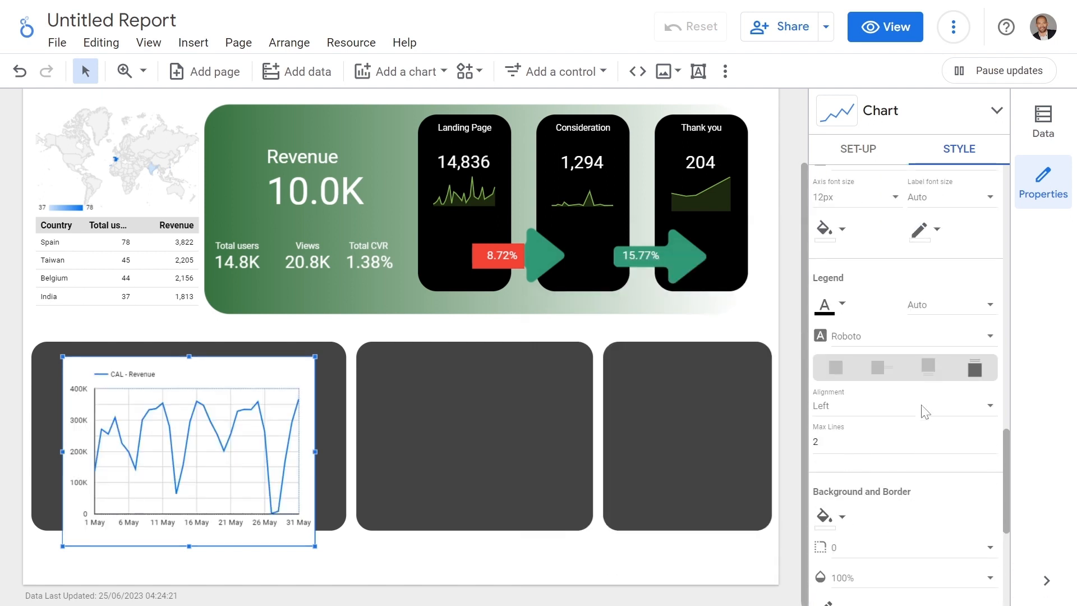
{"action": "scroll", "coordinate": [924, 412], "scroll_direction": "up", "scroll_amount": 1}
{"action": "left_click", "coordinate": [936, 416]}
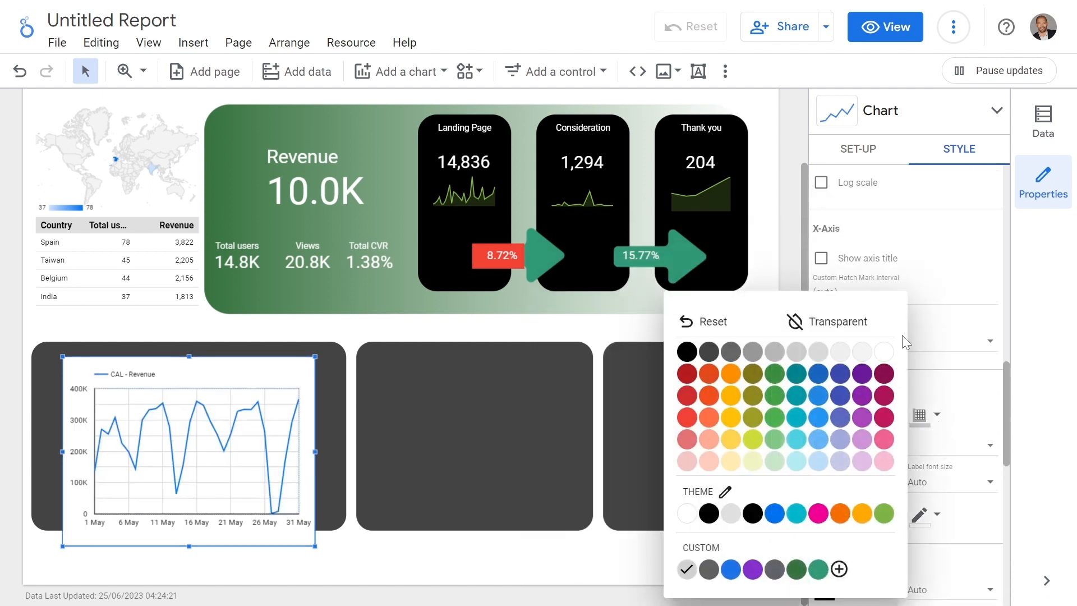
{"action": "left_click", "coordinate": [843, 321]}
{"action": "scroll", "coordinate": [925, 324], "scroll_direction": "up", "scroll_amount": 5}
- Replace the time series chart's metric with Total users
{"action": "left_click", "coordinate": [858, 149]}
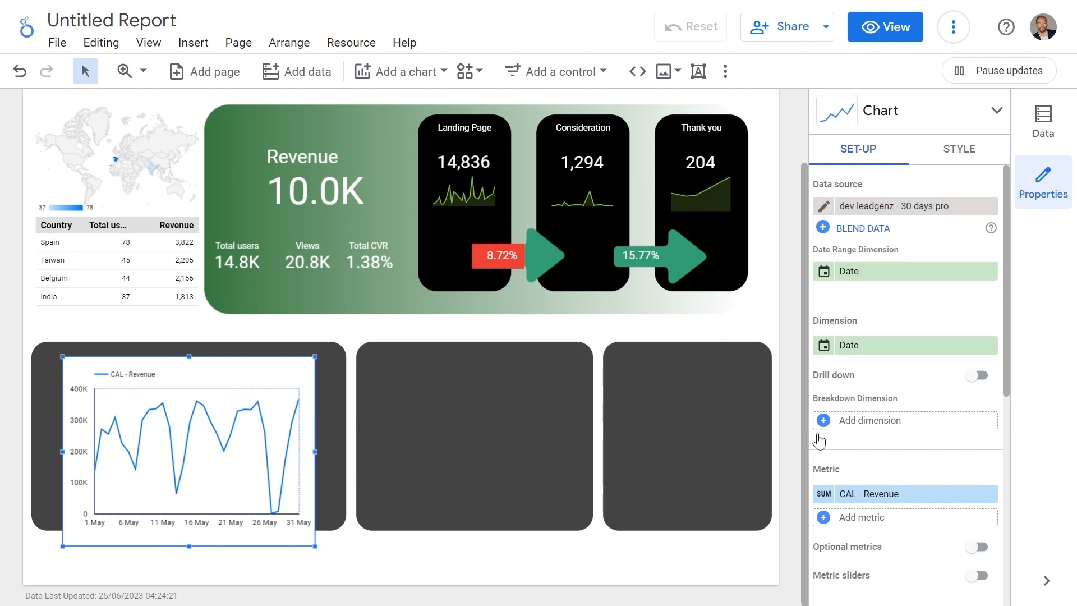
{"action": "scroll", "coordinate": [864, 432], "scroll_direction": "down", "scroll_amount": 3}
{"action": "left_click", "coordinate": [908, 412]}
{"action": "scroll", "coordinate": [910, 539], "scroll_direction": "down", "scroll_amount": 2}
{"action": "left_click", "coordinate": [926, 532]}
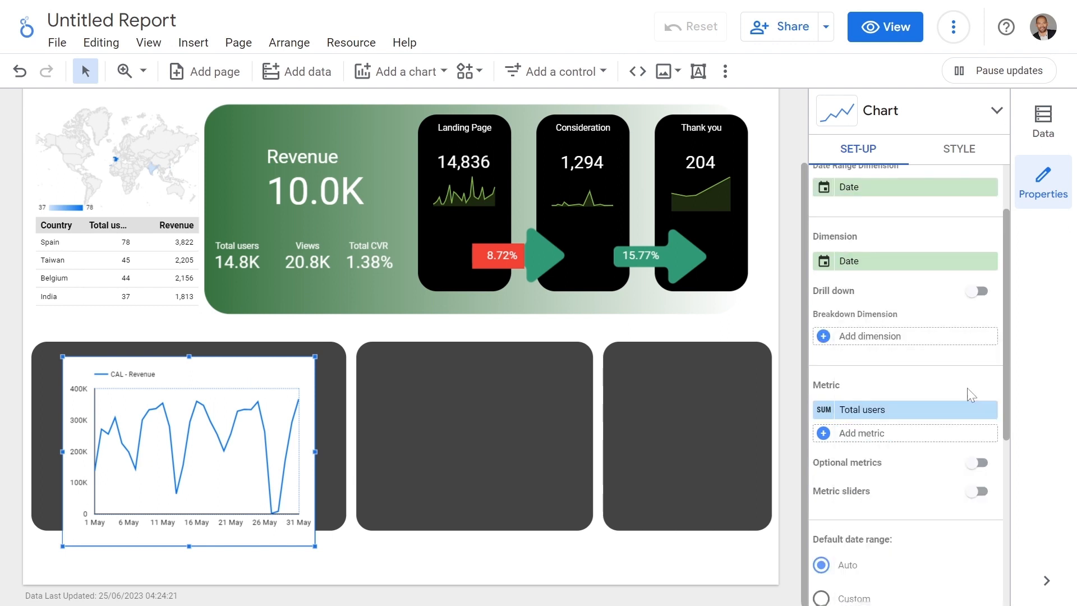
- Change the time series line's colour to the custom dark green
{"action": "left_click", "coordinate": [960, 150]}
{"action": "scroll", "coordinate": [894, 370], "scroll_direction": "up", "scroll_amount": 2}
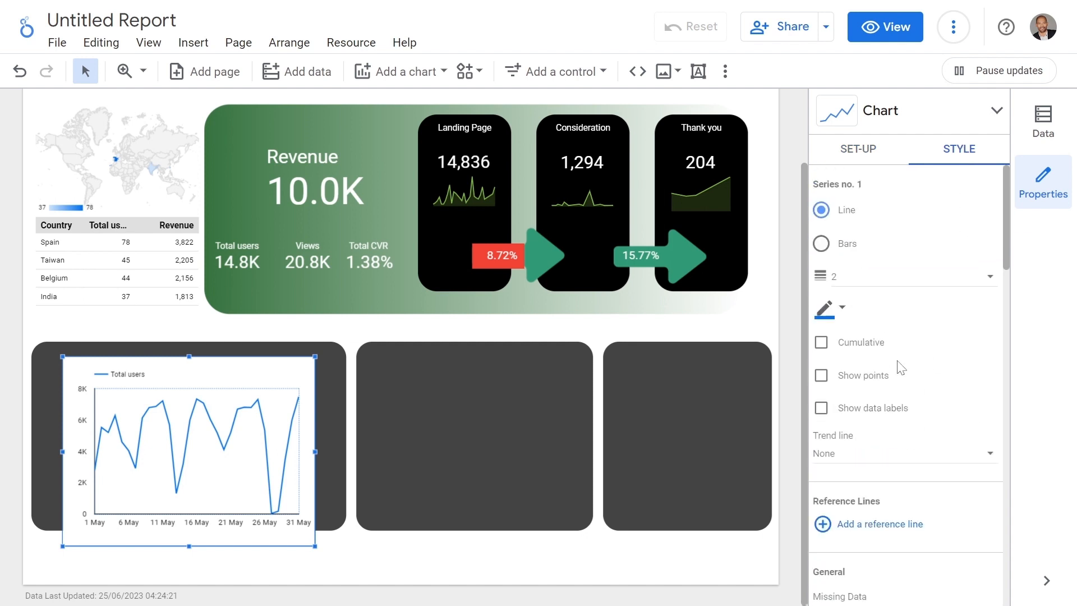
{"action": "left_click", "coordinate": [738, 216]}
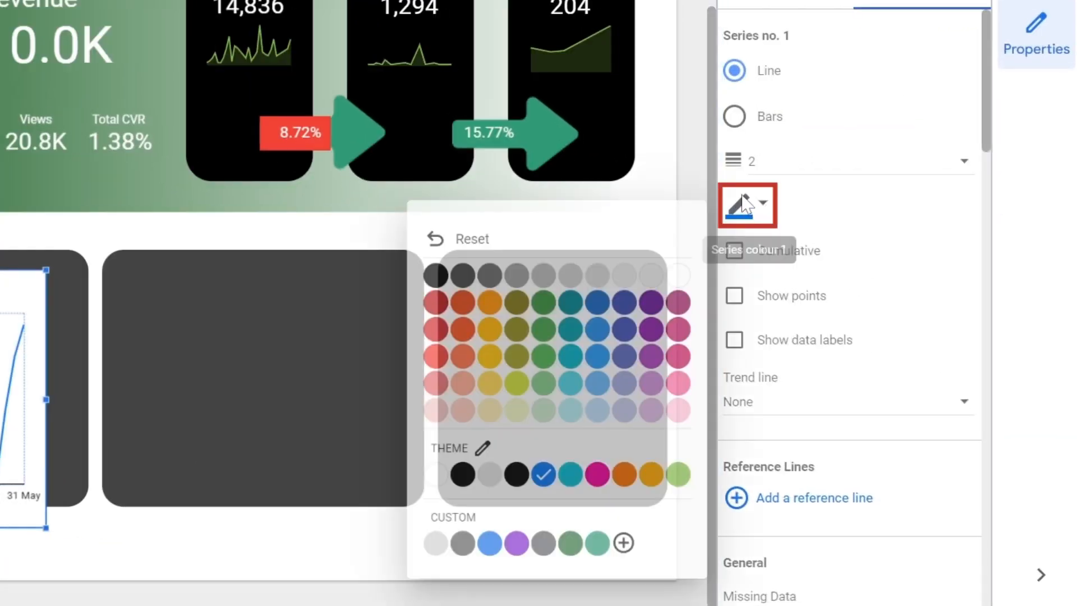
{"action": "left_click", "coordinate": [690, 482]}
{"action": "left_click", "coordinate": [577, 561]}
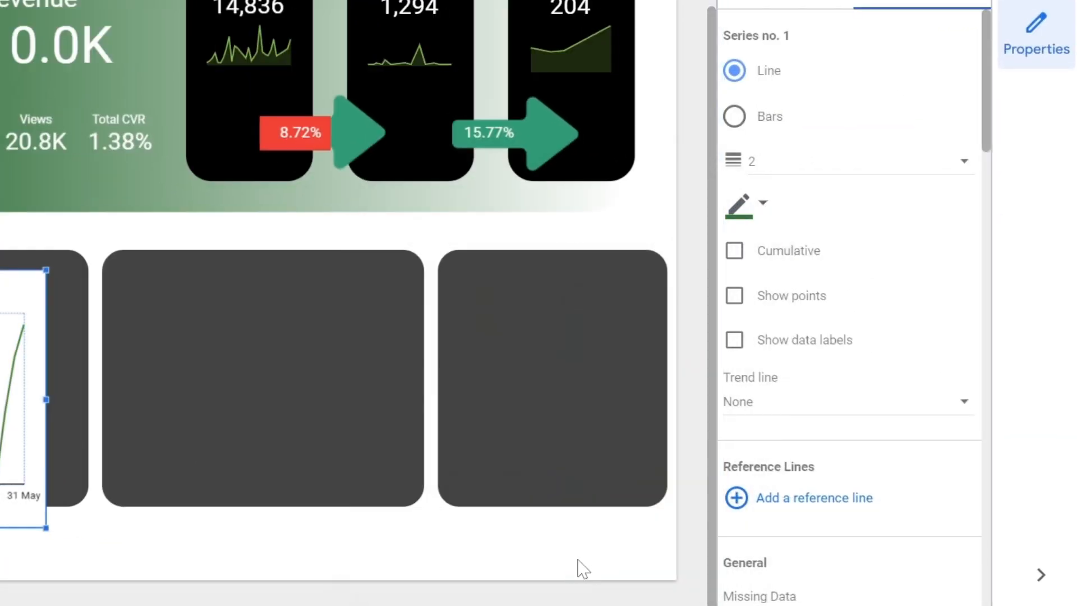
- Set the chart's border radius to 20 and resize it to fit inside the widest dark rectangle, leaving room for a heading
{"action": "scroll", "coordinate": [860, 327], "scroll_direction": "down", "scroll_amount": 15}
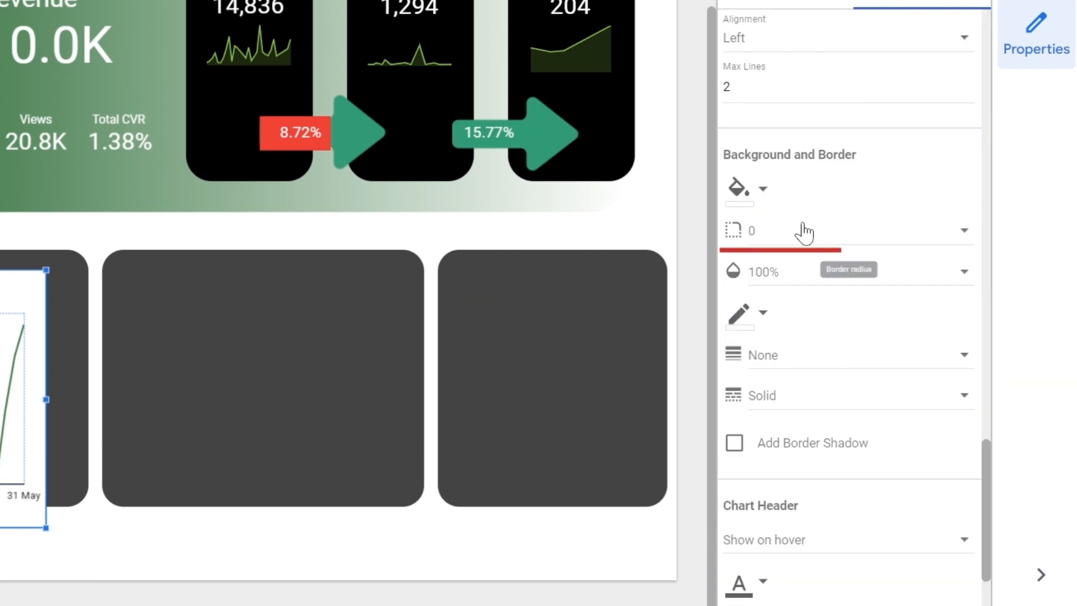
{"action": "left_click", "coordinate": [808, 241]}
{"action": "scroll", "coordinate": [842, 322], "scroll_direction": "down", "scroll_amount": 5}
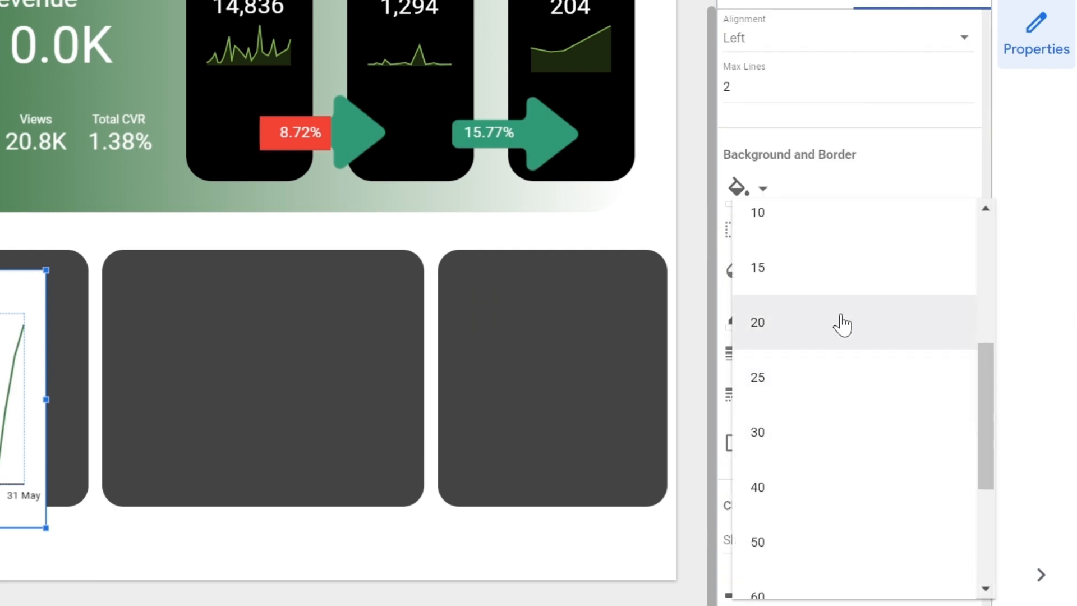
{"action": "left_click", "coordinate": [844, 323]}
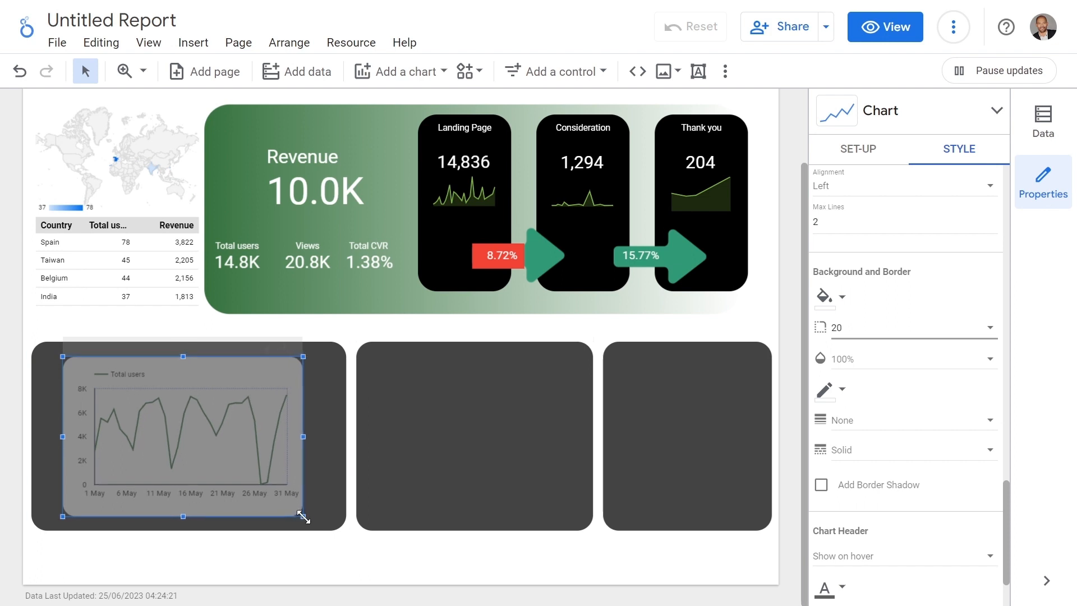
{"action": "left_click_drag", "start_coordinate": [306, 442], "coordinate": [338, 441]}
{"action": "left_click_drag", "start_coordinate": [190, 361], "coordinate": [189, 377]}
- Apply the existing Landing Page filter to the time series chart
{"action": "left_click", "coordinate": [299, 395]}
{"action": "scroll", "coordinate": [931, 264], "scroll_direction": "down", "scroll_amount": 7}
{"action": "left_click", "coordinate": [877, 442]}
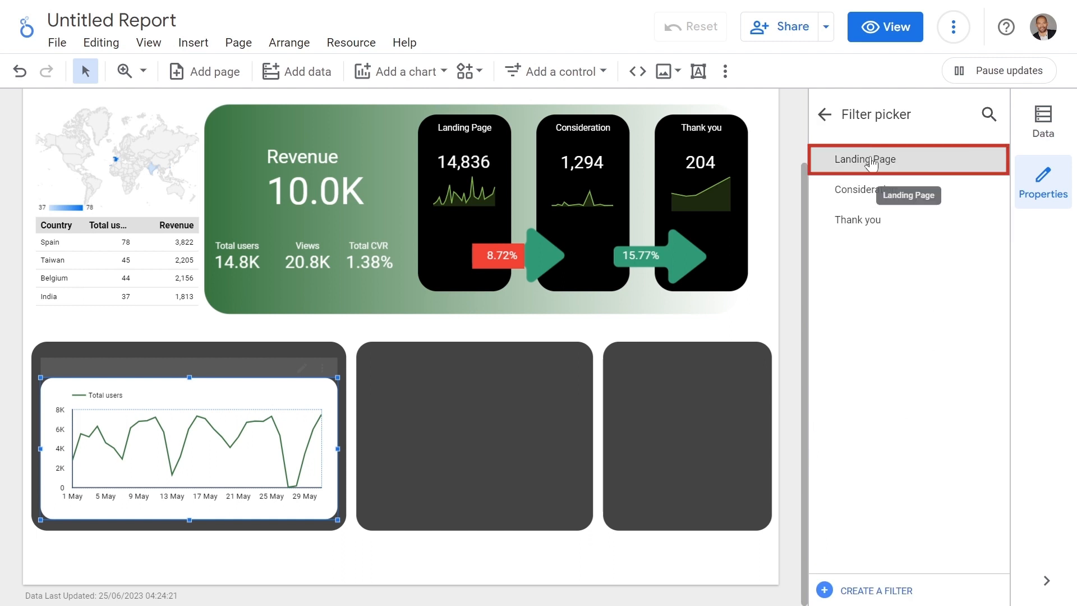
{"action": "left_click", "coordinate": [896, 165]}
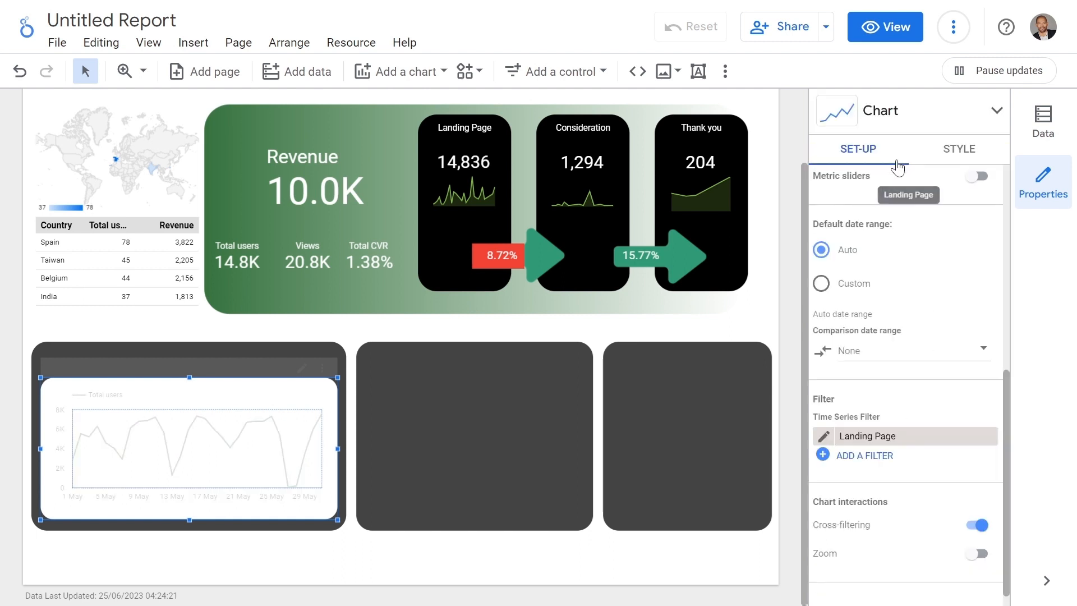
- Add a text box above the time series chart reading "Users Trend (Landing Page"
{"action": "left_click", "coordinate": [698, 73]}
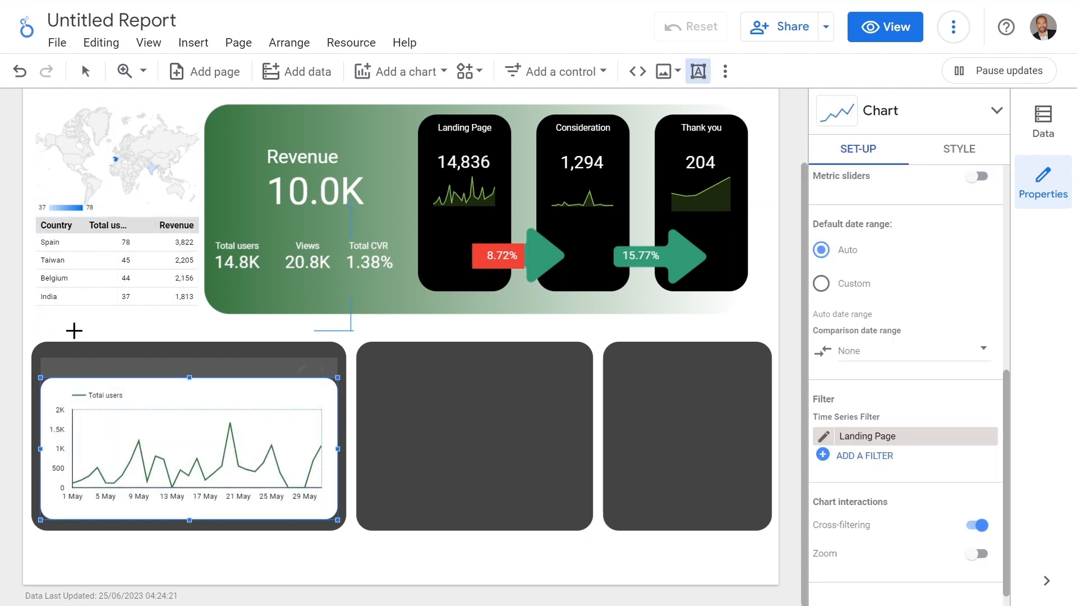
{"action": "left_click_drag", "start_coordinate": [75, 321], "coordinate": [327, 360]}
{"action": "type", "text": "Users Trend (L"}
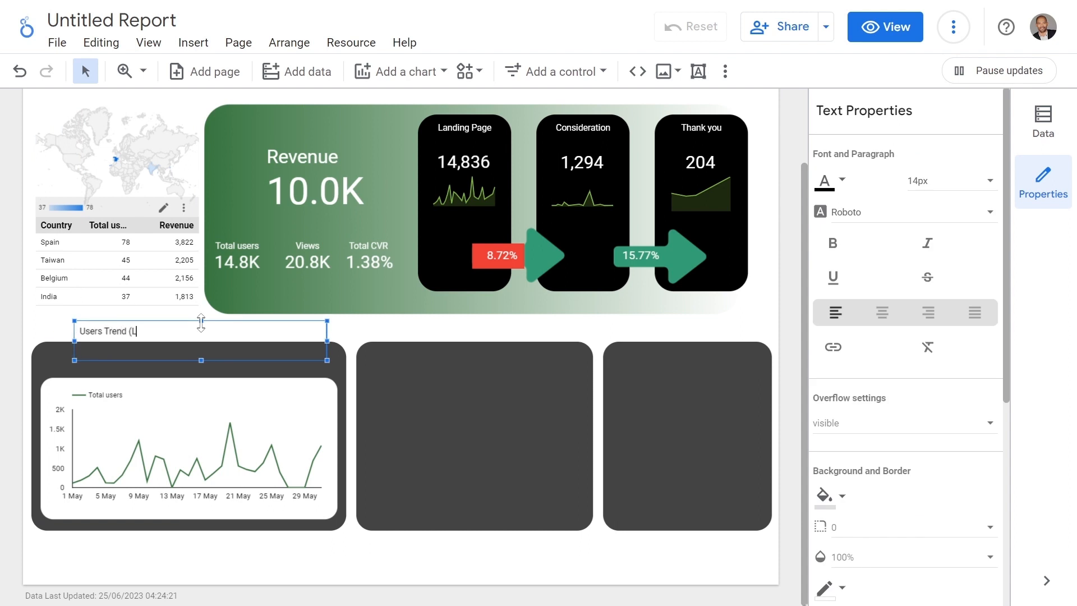
{"action": "type", "text": "anding Page"}
- Colour the heading text white and resize its box to sit inside the dark rectangle just above the chart
{"action": "key", "text": "ctrl+a"}
{"action": "left_click", "coordinate": [824, 180]}
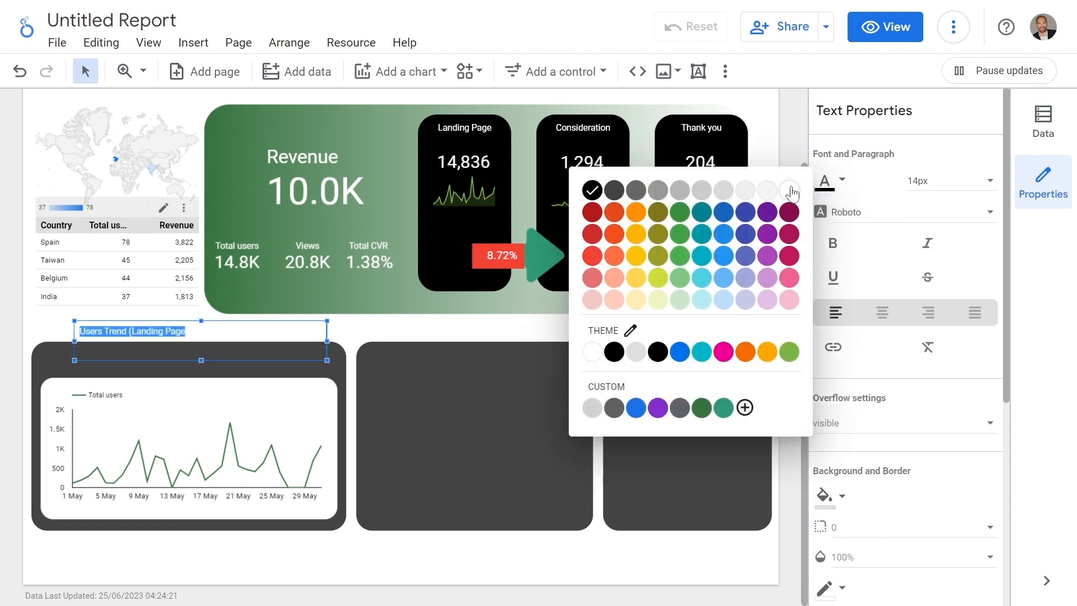
{"action": "left_click_drag", "start_coordinate": [201, 321], "coordinate": [199, 346]}
{"action": "left_click_drag", "start_coordinate": [327, 352], "coordinate": [215, 352]}
{"action": "left_click_drag", "start_coordinate": [74, 353], "coordinate": [45, 352]}
{"action": "left_click", "coordinate": [268, 360]}
- Set the line weight of the Users Trend time series chart to 3
{"action": "left_click", "coordinate": [476, 435]}
{"action": "left_click", "coordinate": [257, 420]}
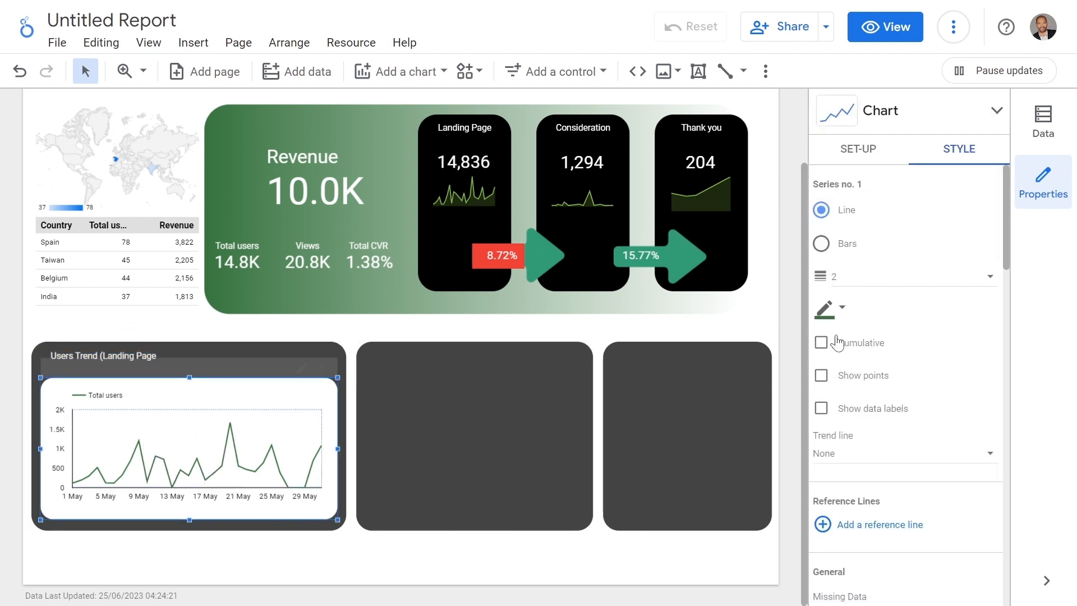
{"action": "left_click", "coordinate": [841, 281]}
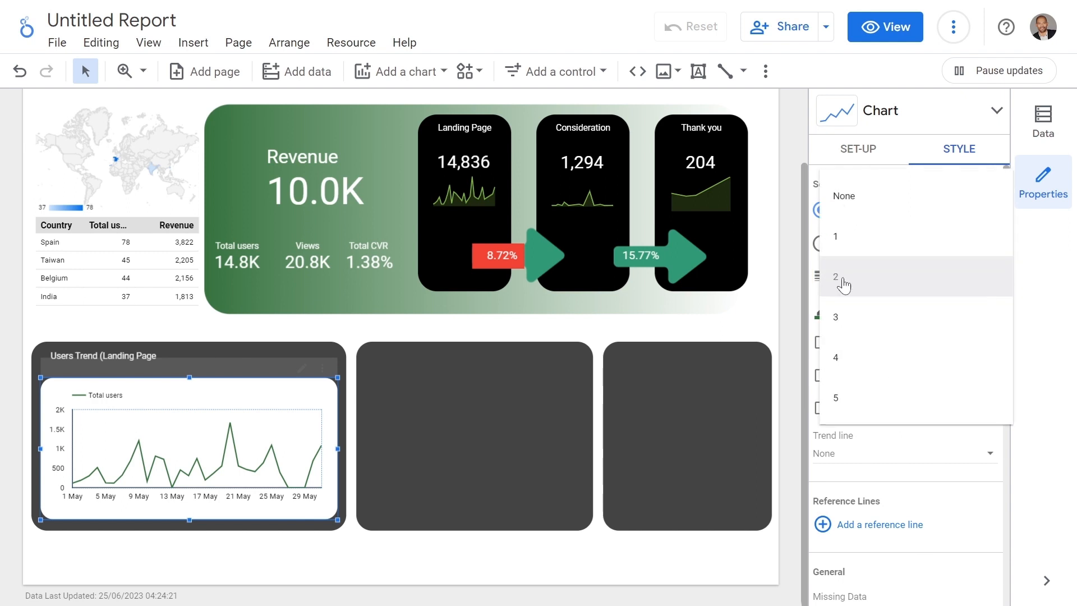
{"action": "left_click", "coordinate": [858, 327]}
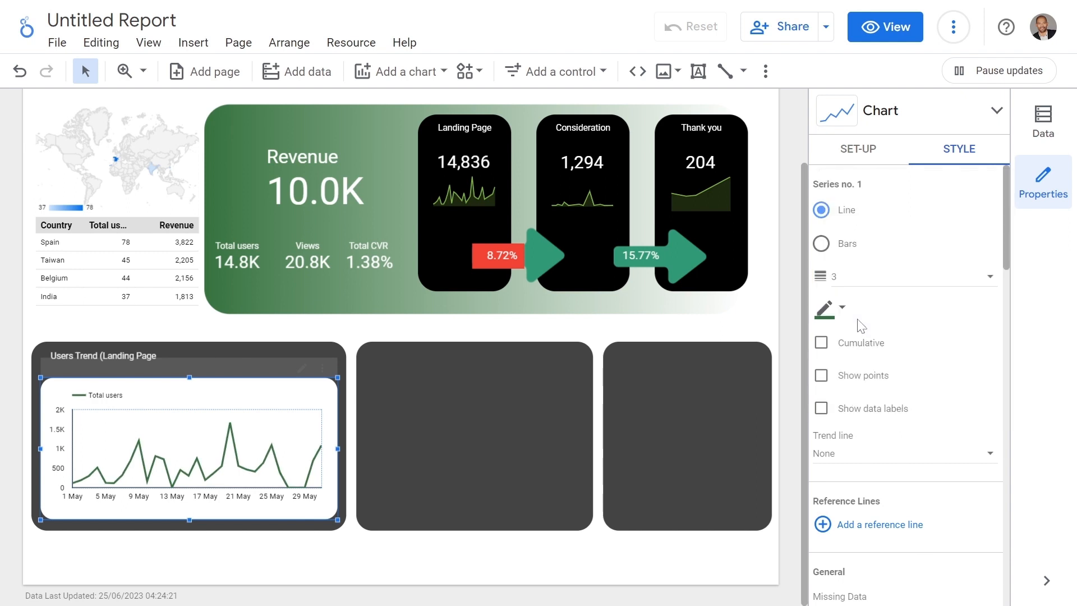
{"action": "left_click", "coordinate": [505, 556]}
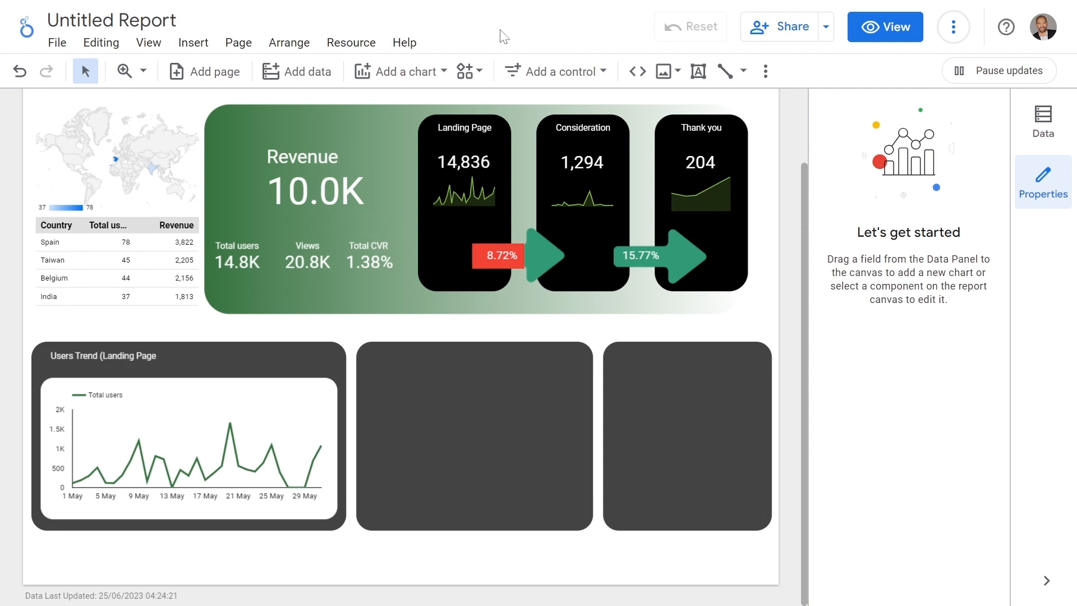
- Add a table chart over the middle dark rectangle
{"action": "left_click", "coordinate": [387, 71]}
{"action": "left_click", "coordinate": [378, 119]}
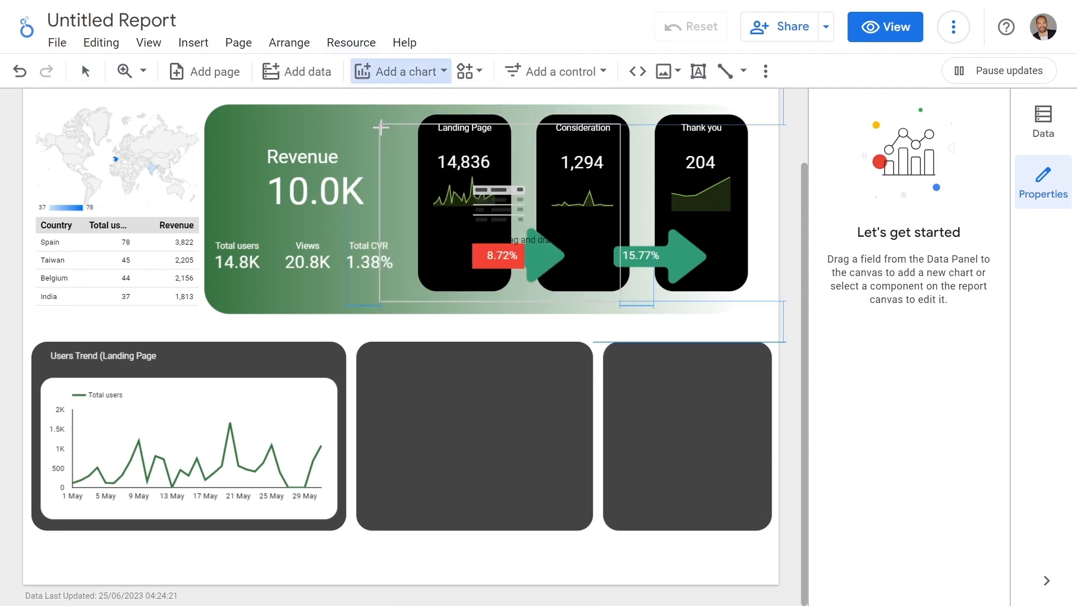
{"action": "left_click", "coordinate": [365, 348]}
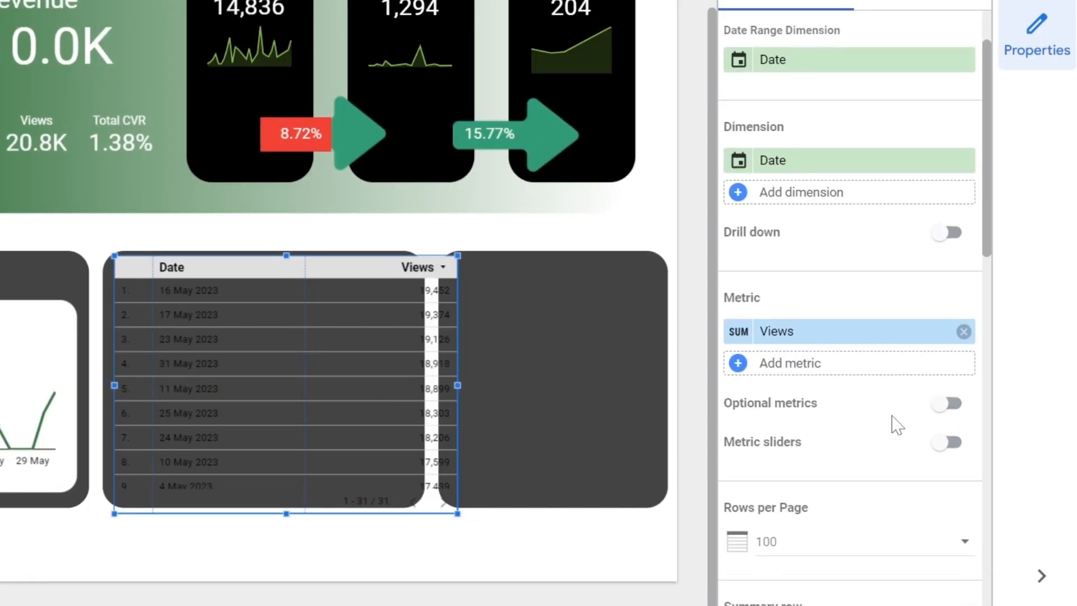
- Add Total users as the table's second metric and narrow the table to fit inside the middle dark rectangle
{"action": "scroll", "coordinate": [908, 521], "scroll_direction": "down", "scroll_amount": 1}
{"action": "left_click", "coordinate": [876, 474]}
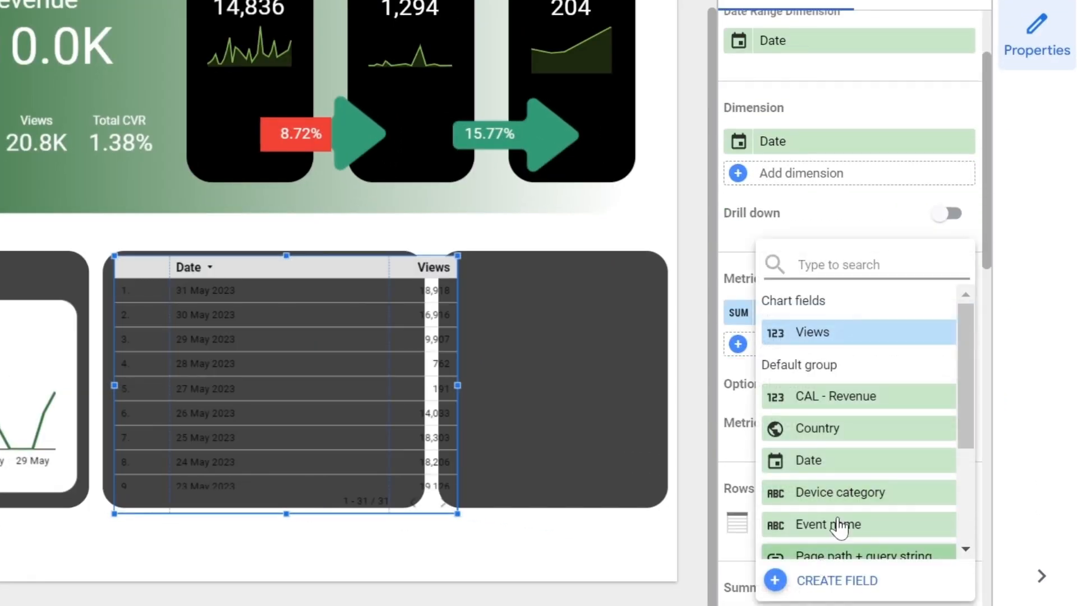
{"action": "scroll", "coordinate": [829, 558], "scroll_direction": "down", "scroll_amount": 3}
{"action": "left_click", "coordinate": [788, 512]}
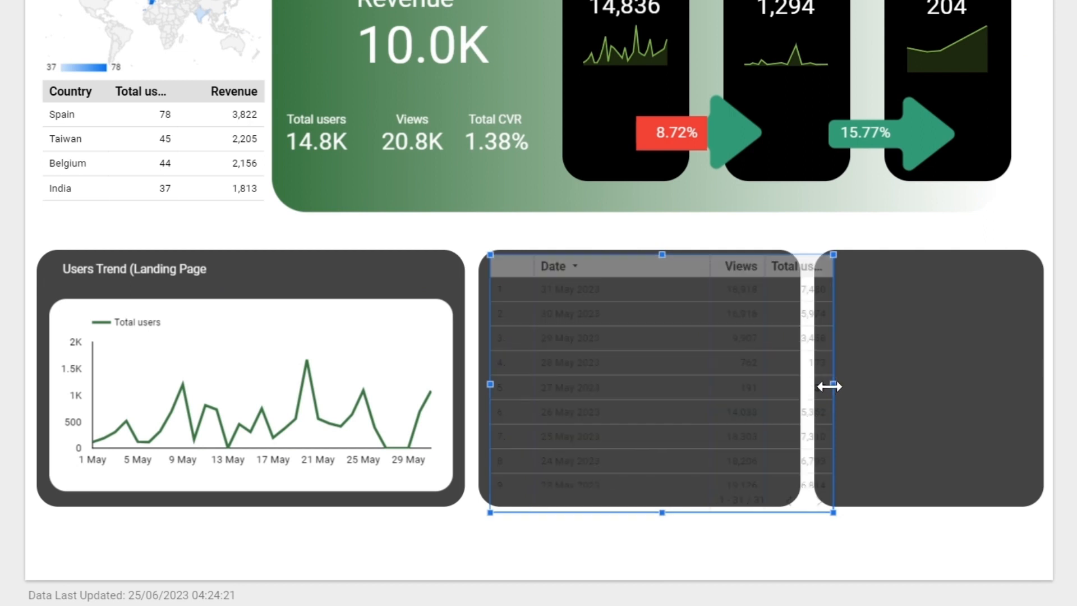
{"action": "left_click_drag", "start_coordinate": [829, 385], "coordinate": [785, 381]}
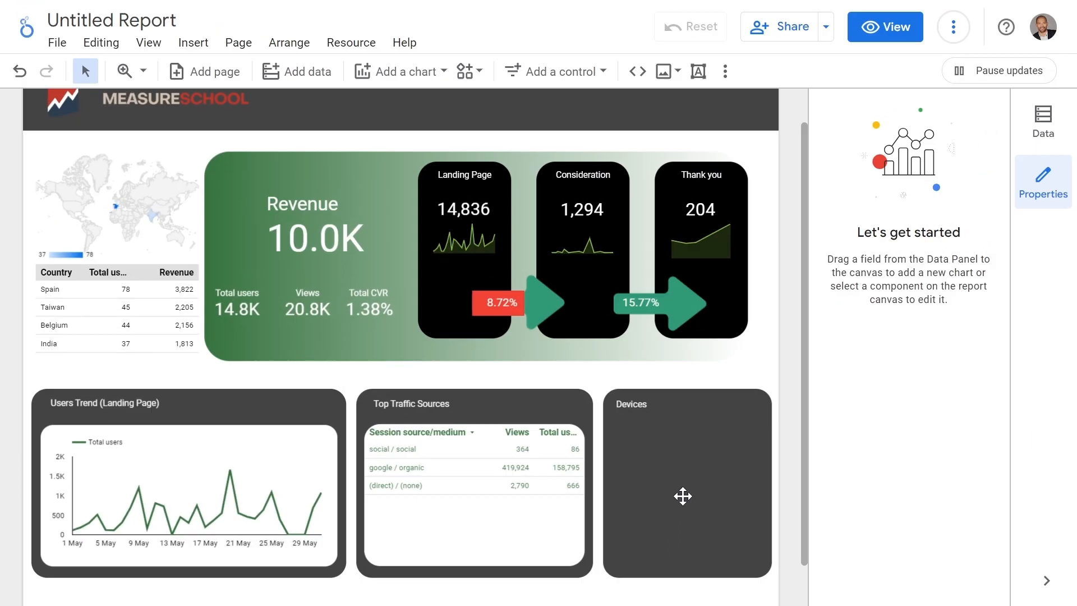
- Add a doughnut chart over the Devices rectangle with Device category as its dimension
{"action": "left_click", "coordinate": [399, 71]}
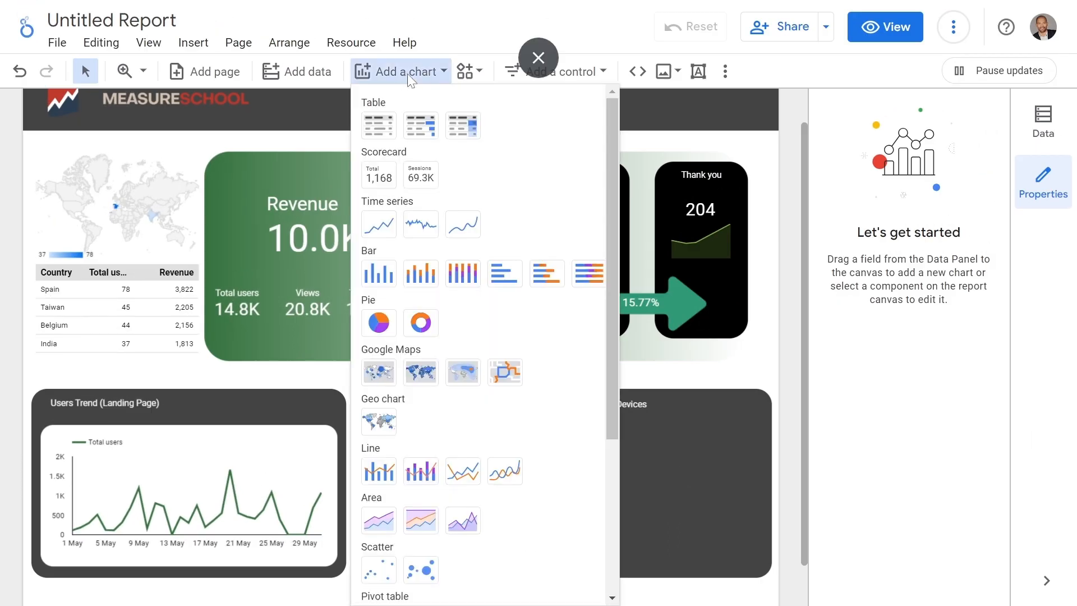
{"action": "left_click", "coordinate": [421, 325]}
{"action": "left_click", "coordinate": [583, 403]}
{"action": "left_click", "coordinate": [919, 345]}
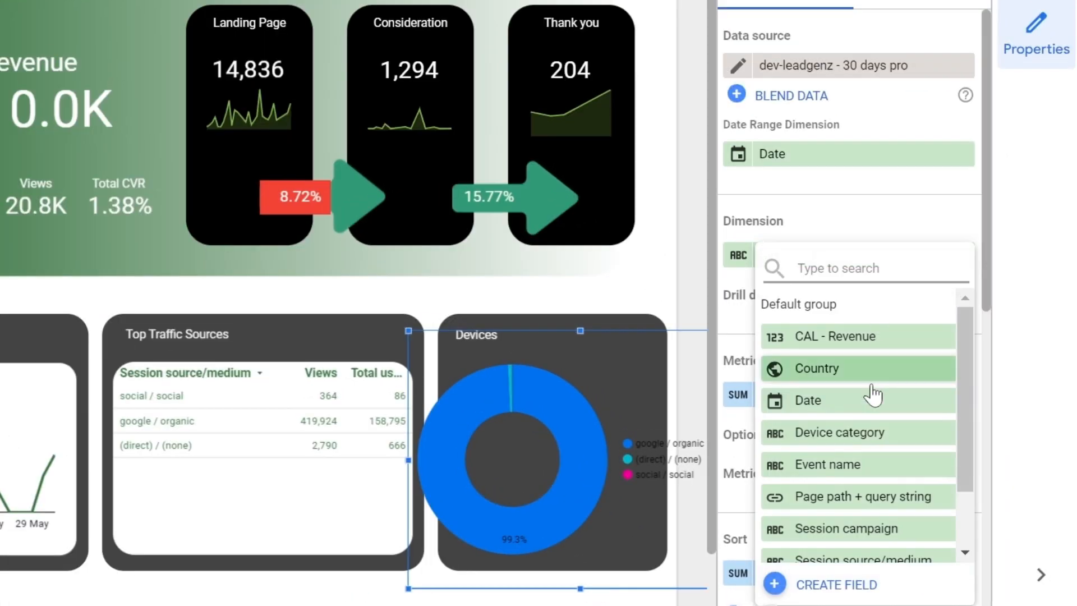
{"action": "scroll", "coordinate": [872, 396], "scroll_direction": "down", "scroll_amount": 2}
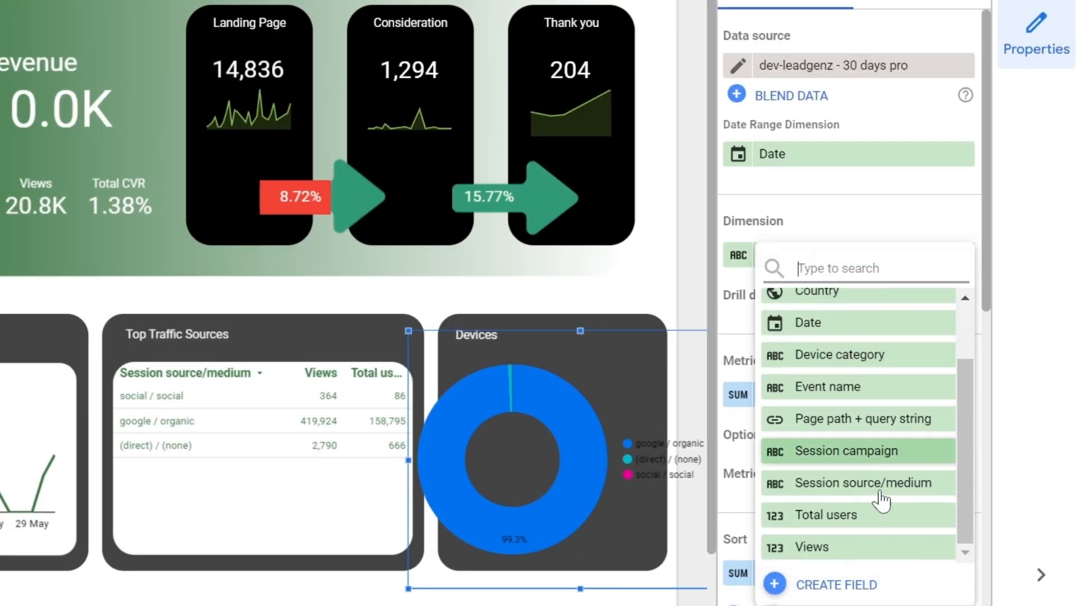
{"action": "left_click", "coordinate": [873, 356]}
- Change the doughnut chart's dimension value colours to dark green for desktop and light green for mobile
{"action": "left_click", "coordinate": [922, 4]}
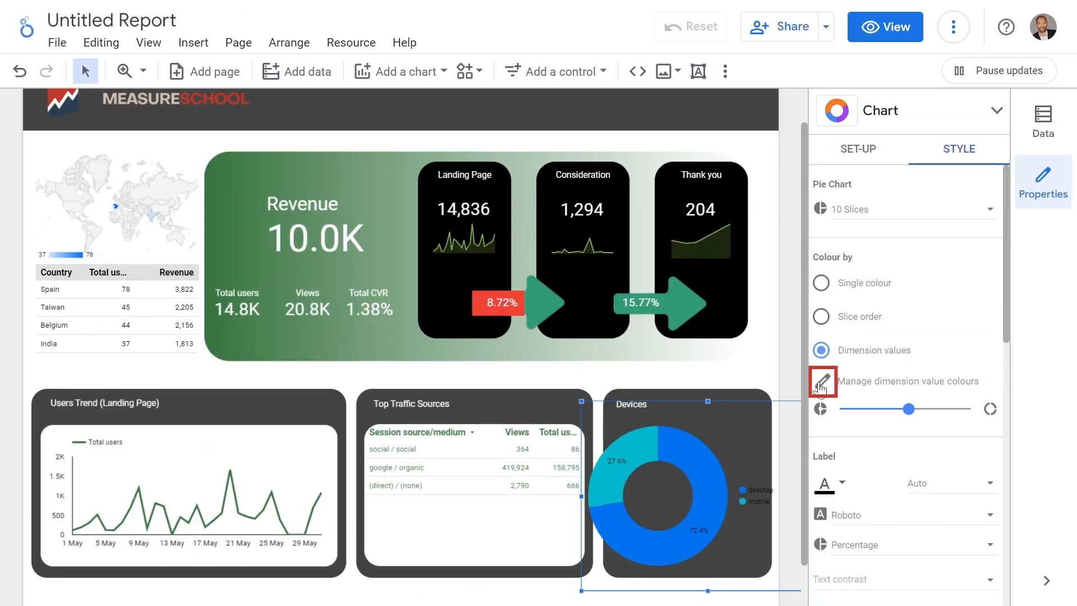
{"action": "left_click", "coordinate": [821, 381]}
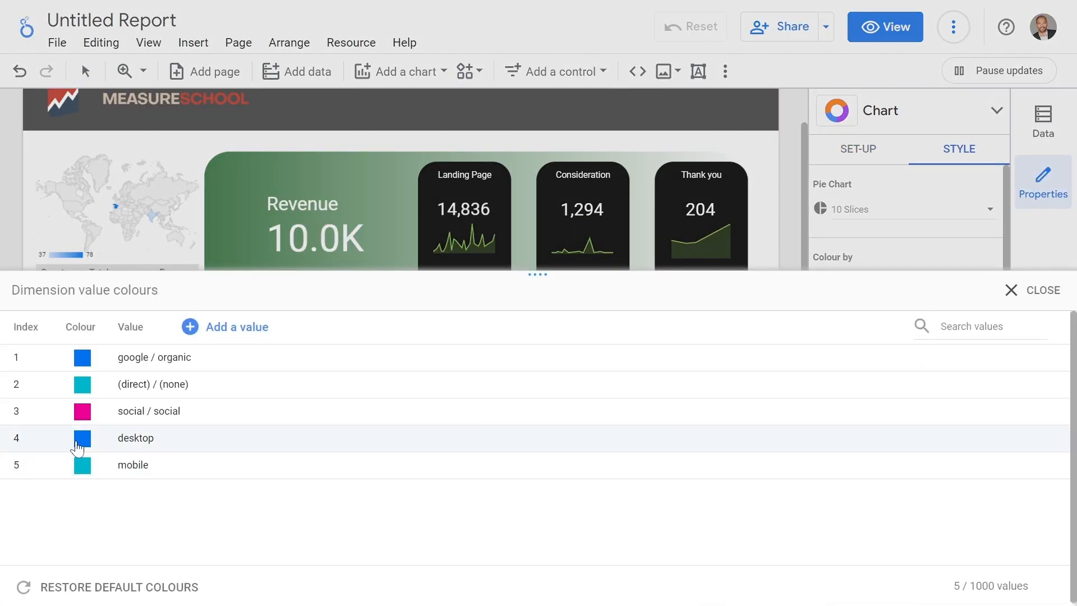
{"action": "left_click", "coordinate": [82, 441]}
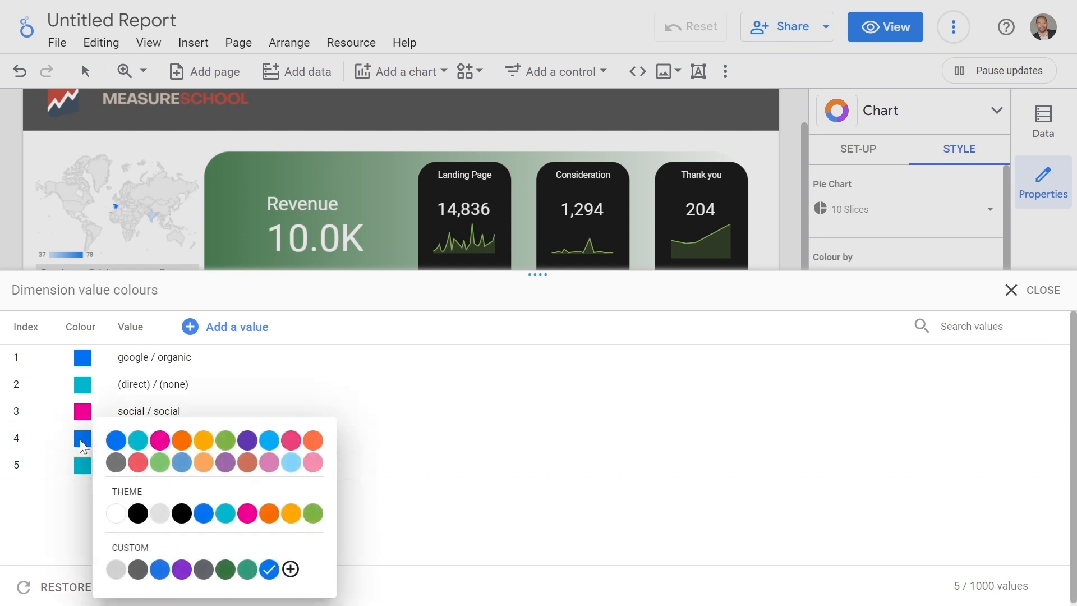
{"action": "left_click", "coordinate": [228, 566]}
{"action": "left_click", "coordinate": [85, 470]}
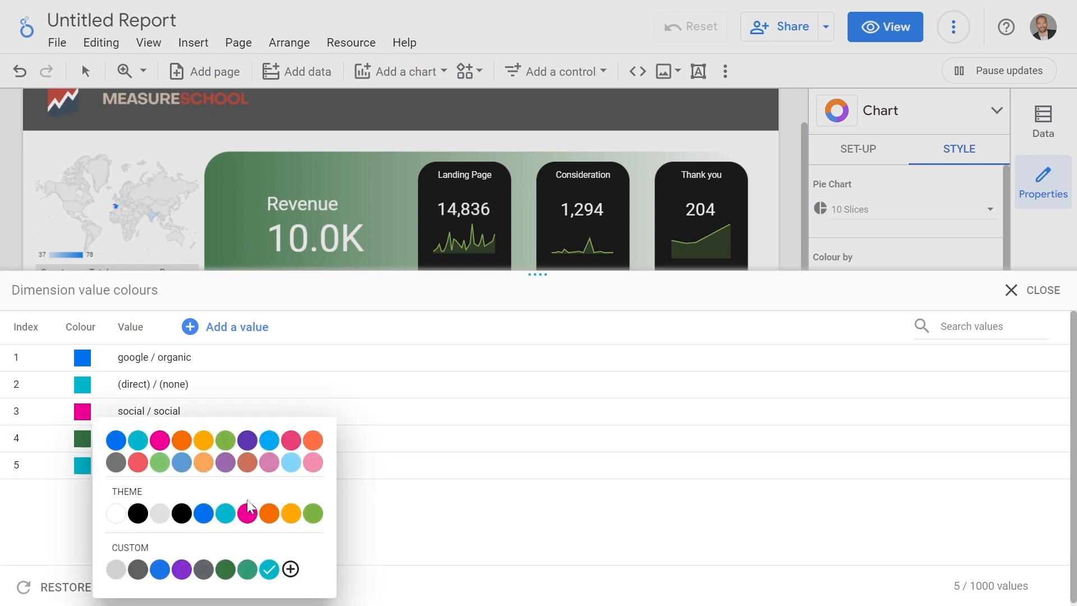
{"action": "left_click", "coordinate": [311, 511]}
{"action": "left_click", "coordinate": [1037, 295]}
- Remove the doughnut chart's legend, then shrink and move the chart to sit below the Devices heading
{"action": "left_click_drag", "start_coordinate": [763, 421], "coordinate": [692, 459]}
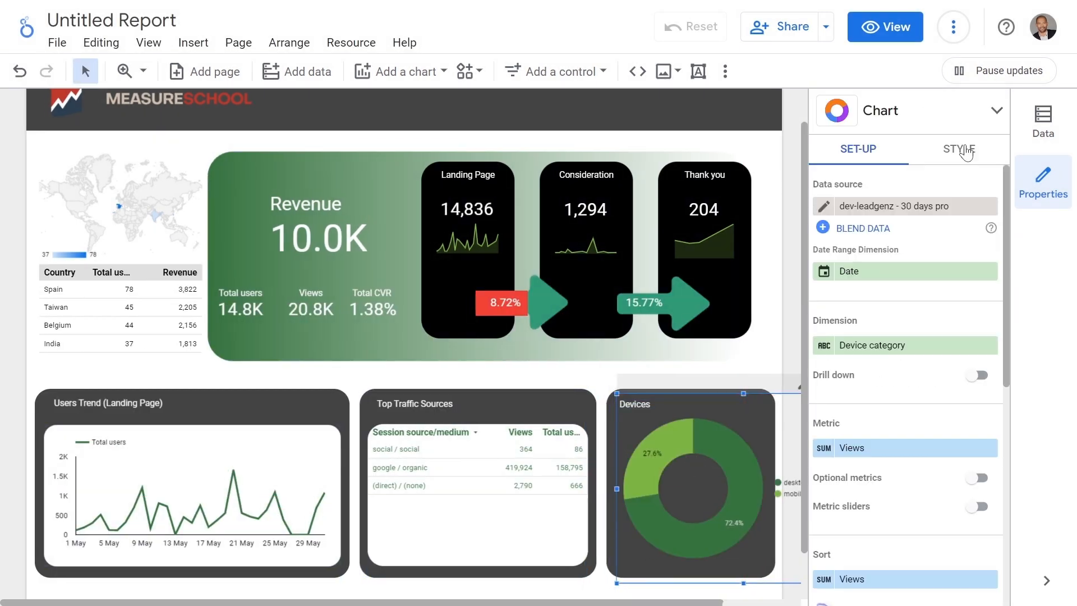
{"action": "left_click", "coordinate": [960, 150]}
{"action": "scroll", "coordinate": [903, 387], "scroll_direction": "down", "scroll_amount": 5}
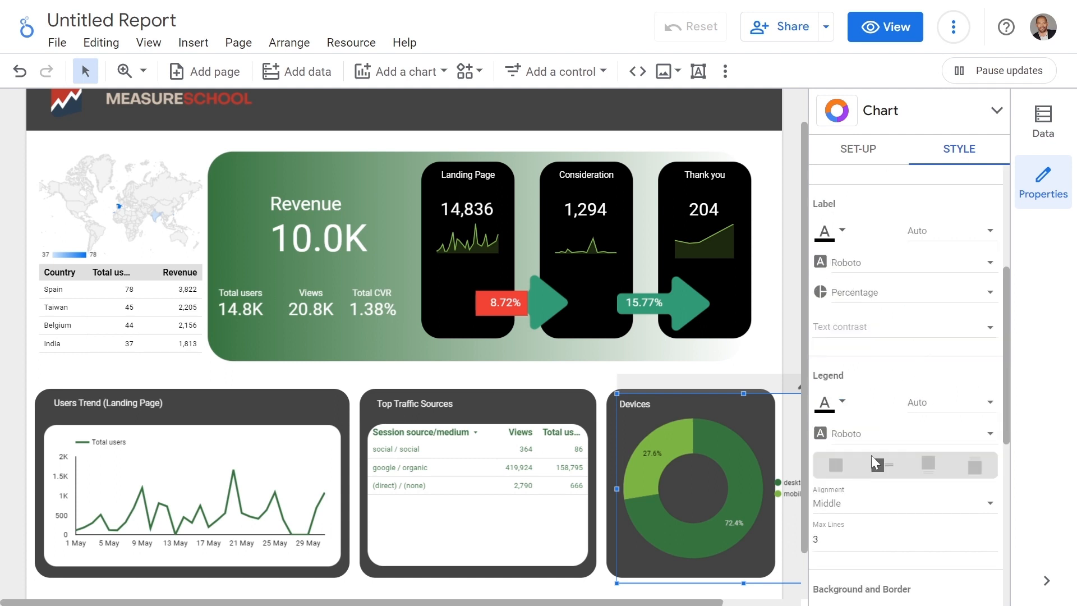
{"action": "left_click", "coordinate": [835, 465]}
{"action": "left_click_drag", "start_coordinate": [617, 393], "coordinate": [618, 441]}
{"action": "left_click_drag", "start_coordinate": [730, 503], "coordinate": [701, 480]}
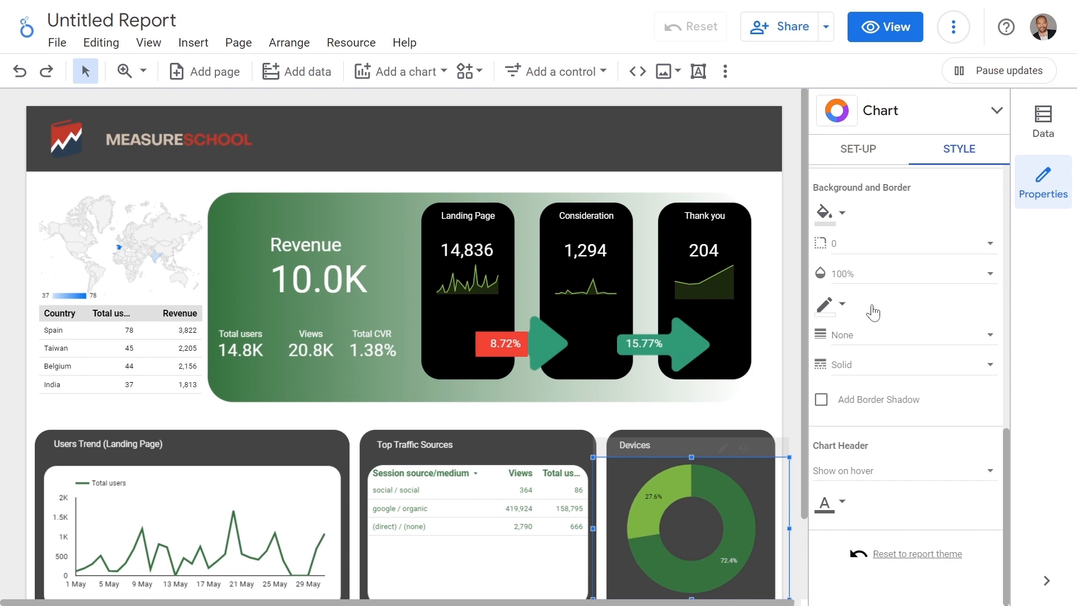
- Place the doughnut chart's legend below the ring and fill the chart background with white
{"action": "scroll", "coordinate": [891, 365], "scroll_direction": "up", "scroll_amount": 5}
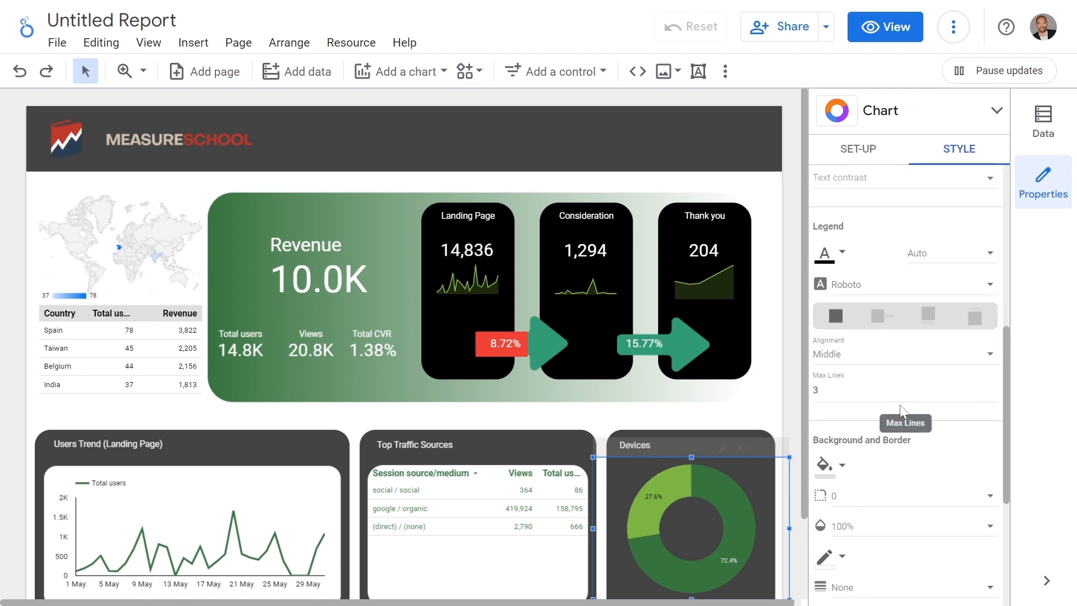
{"action": "left_click", "coordinate": [930, 320]}
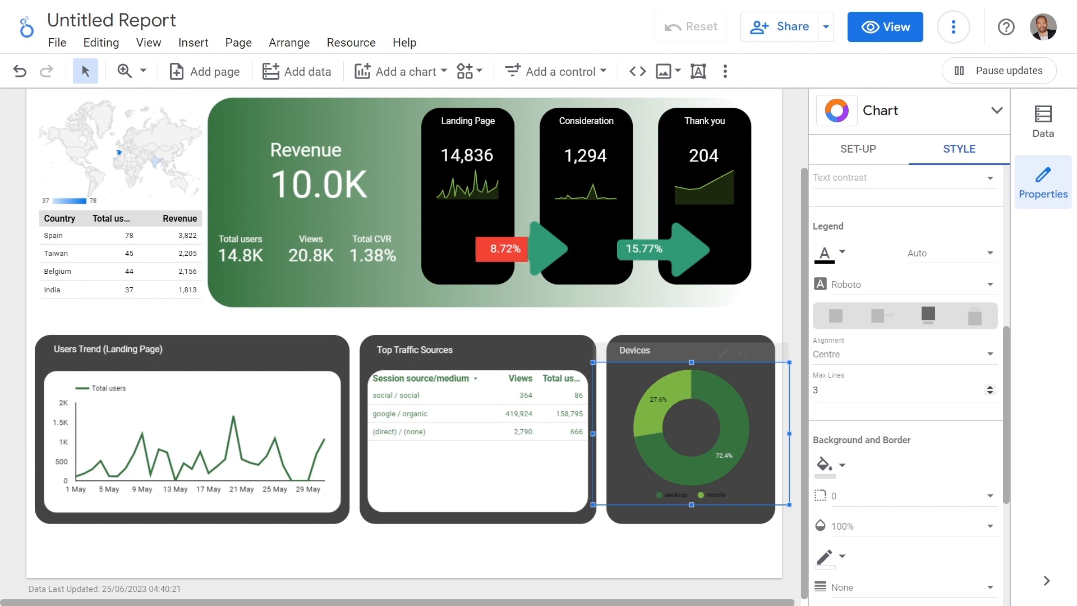
{"action": "scroll", "coordinate": [909, 404], "scroll_direction": "down", "scroll_amount": 2}
{"action": "left_click", "coordinate": [824, 380]}
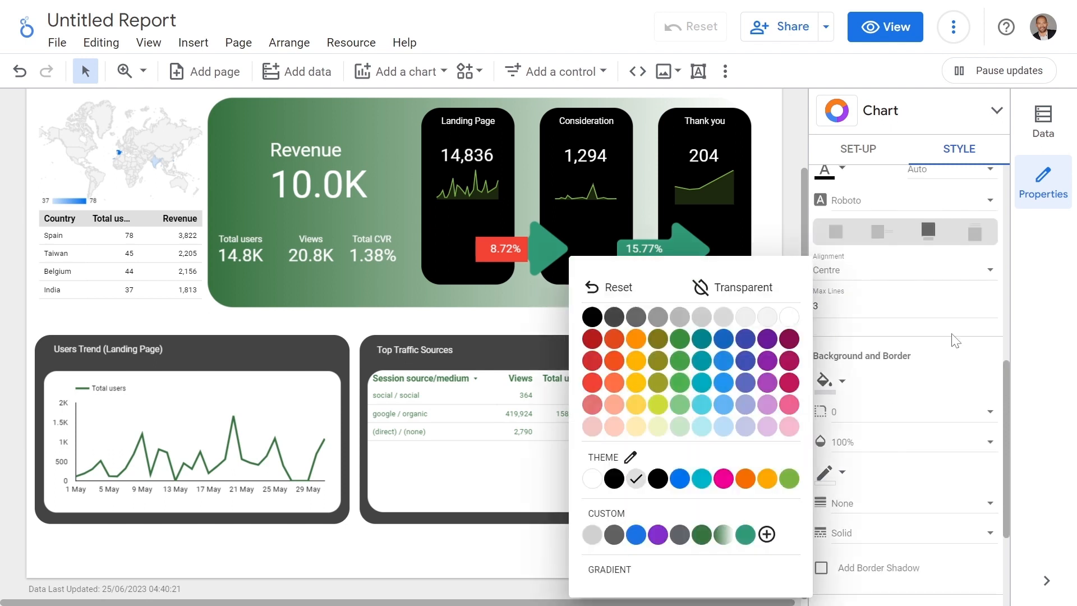
{"action": "left_click", "coordinate": [788, 319]}
- Set the doughnut chart's border radius to 25 and resize it to fit inside the Devices rectangle
{"action": "scroll", "coordinate": [921, 396], "scroll_direction": "up", "scroll_amount": 5}
{"action": "scroll", "coordinate": [900, 340], "scroll_direction": "down", "scroll_amount": 3}
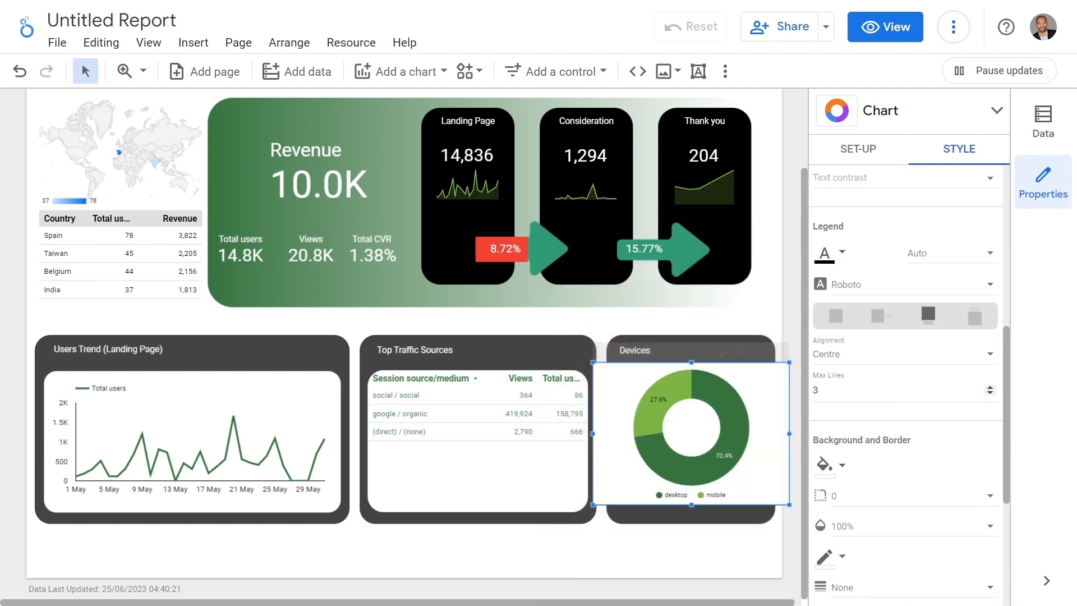
{"action": "scroll", "coordinate": [891, 387], "scroll_direction": "down", "scroll_amount": 5}
{"action": "scroll", "coordinate": [890, 385], "scroll_direction": "up", "scroll_amount": 2}
{"action": "left_click", "coordinate": [875, 328]}
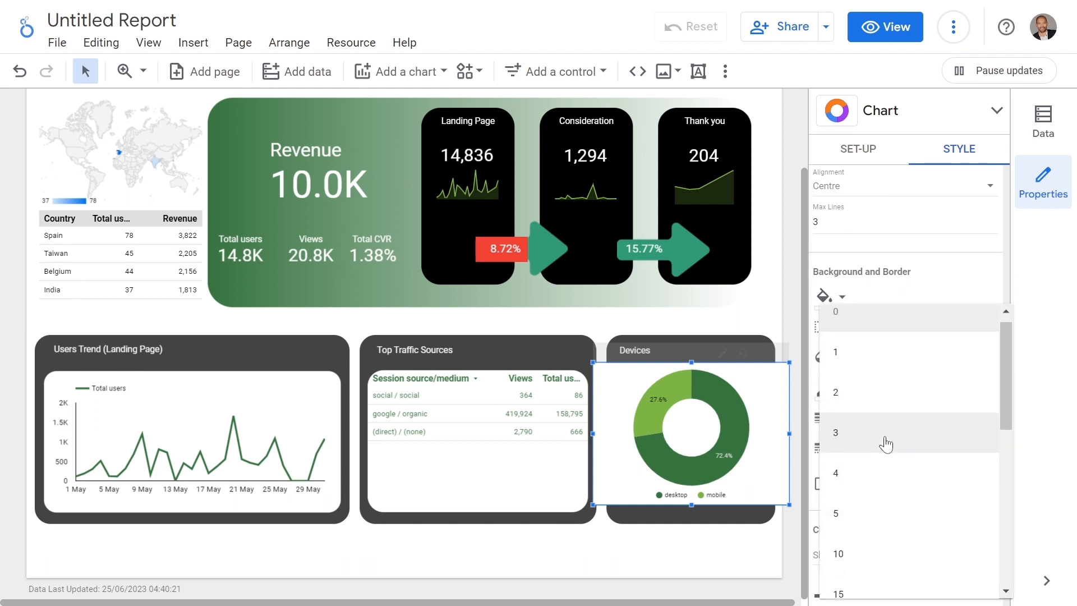
{"action": "scroll", "coordinate": [886, 448], "scroll_direction": "down", "scroll_amount": 5}
{"action": "left_click", "coordinate": [884, 451]}
{"action": "mouse_move", "coordinate": [647, 416]}
{"action": "left_click_drag", "start_coordinate": [700, 386], "coordinate": [723, 387]}
{"action": "left_click_drag", "start_coordinate": [748, 510], "coordinate": [764, 520]}
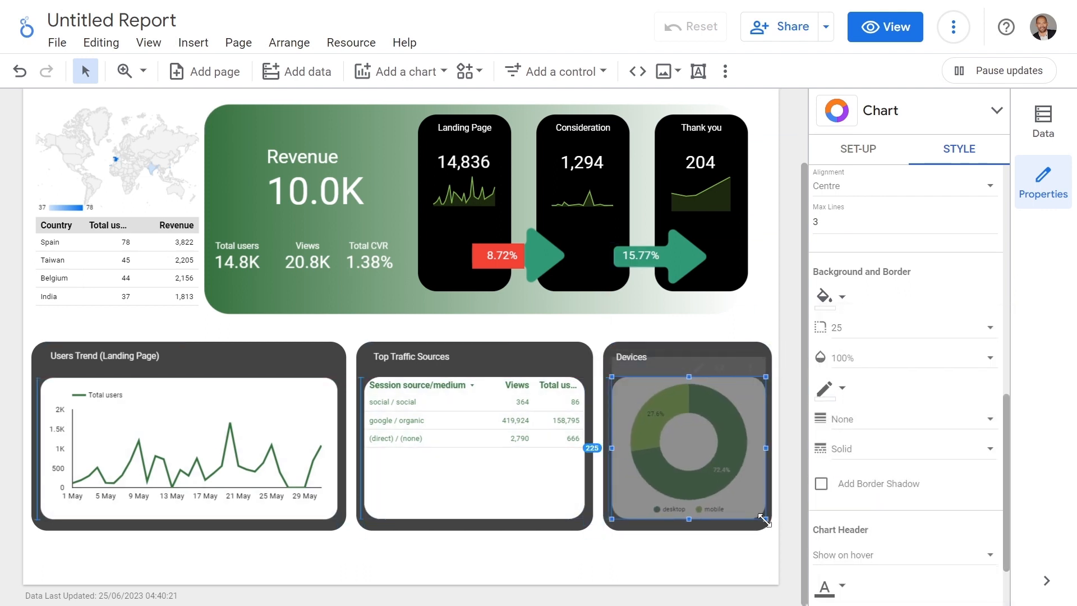
- Add a date range control to the dark header bar, on the side opposite the logo
{"action": "left_click_drag", "start_coordinate": [803, 327], "coordinate": [755, 88]}
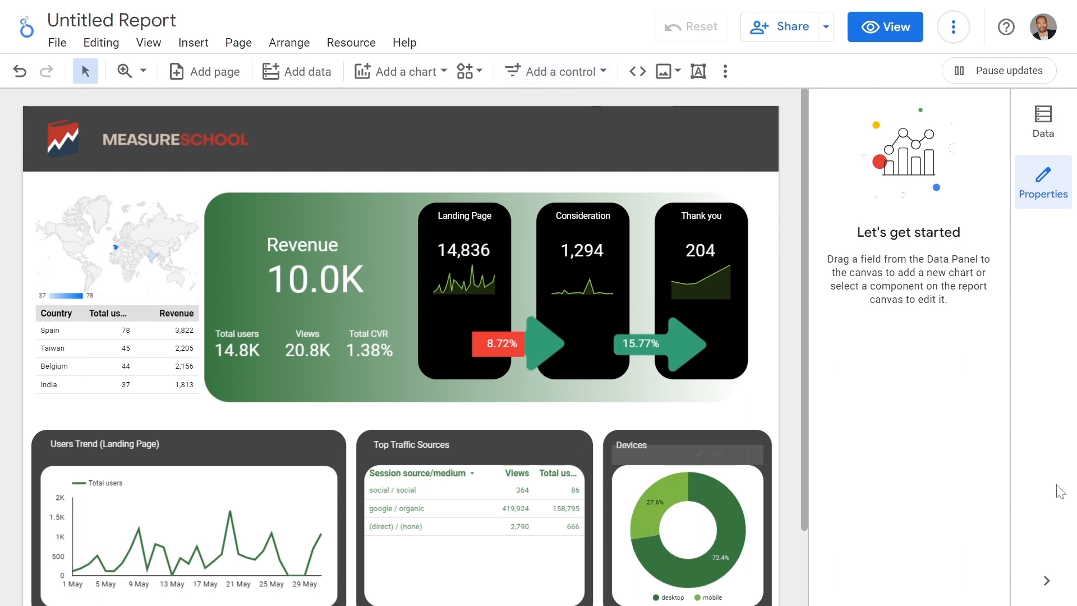
{"action": "left_click", "coordinate": [1048, 583]}
{"action": "left_click", "coordinate": [594, 79]}
{"action": "left_click", "coordinate": [578, 350]}
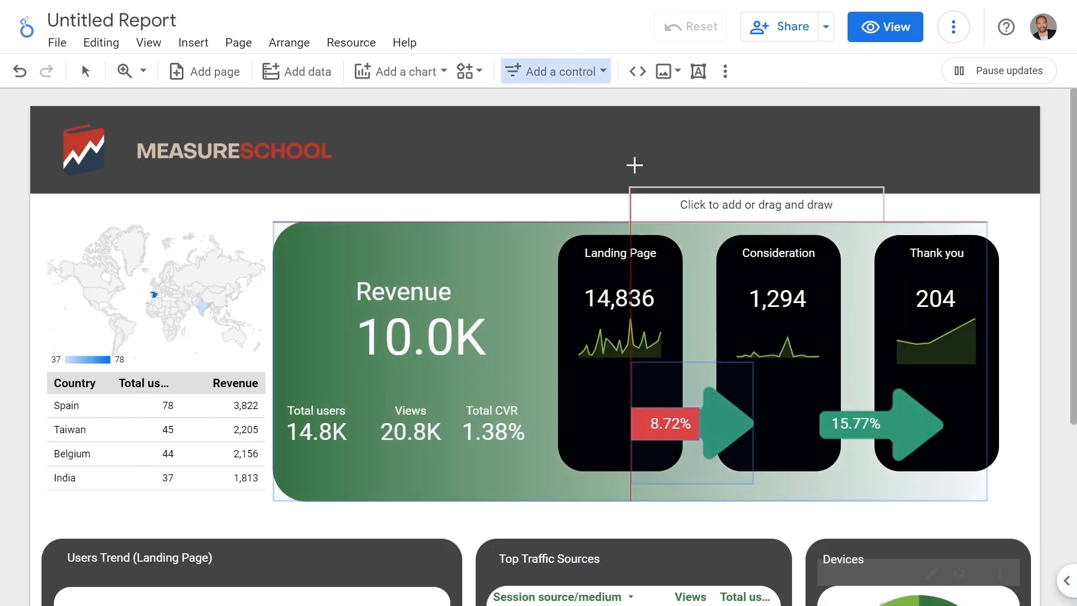
{"action": "left_click", "coordinate": [741, 133]}
- Colour the date range control's text white
{"action": "left_click", "coordinate": [960, 149]}
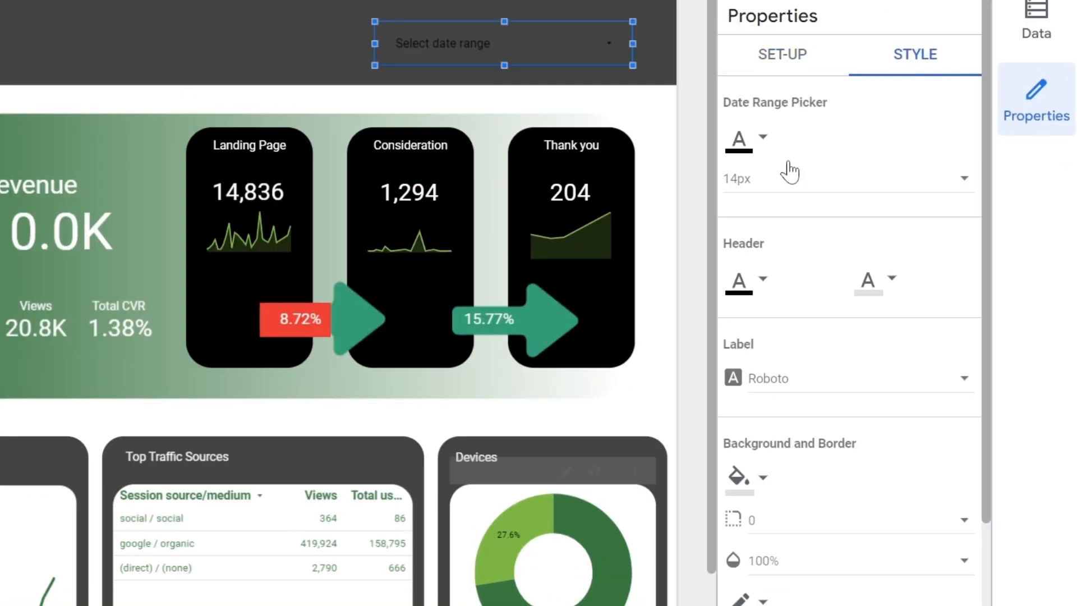
{"action": "left_click", "coordinate": [754, 139]}
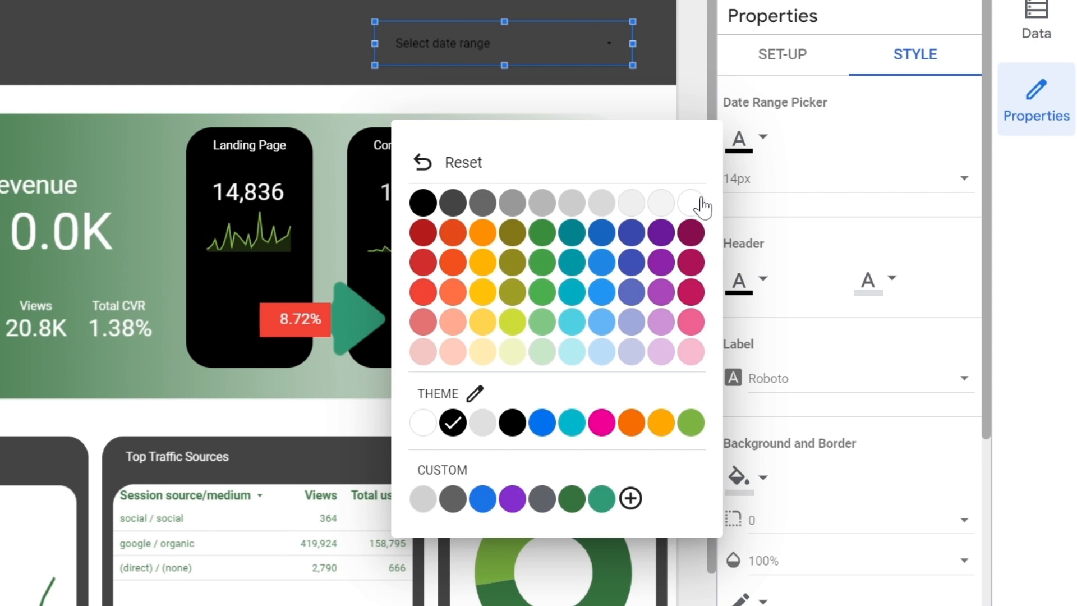
{"action": "left_click", "coordinate": [692, 203]}
- Give the date range control a border radius of 25 and a white border colour
{"action": "scroll", "coordinate": [845, 264], "scroll_direction": "down", "scroll_amount": 6}
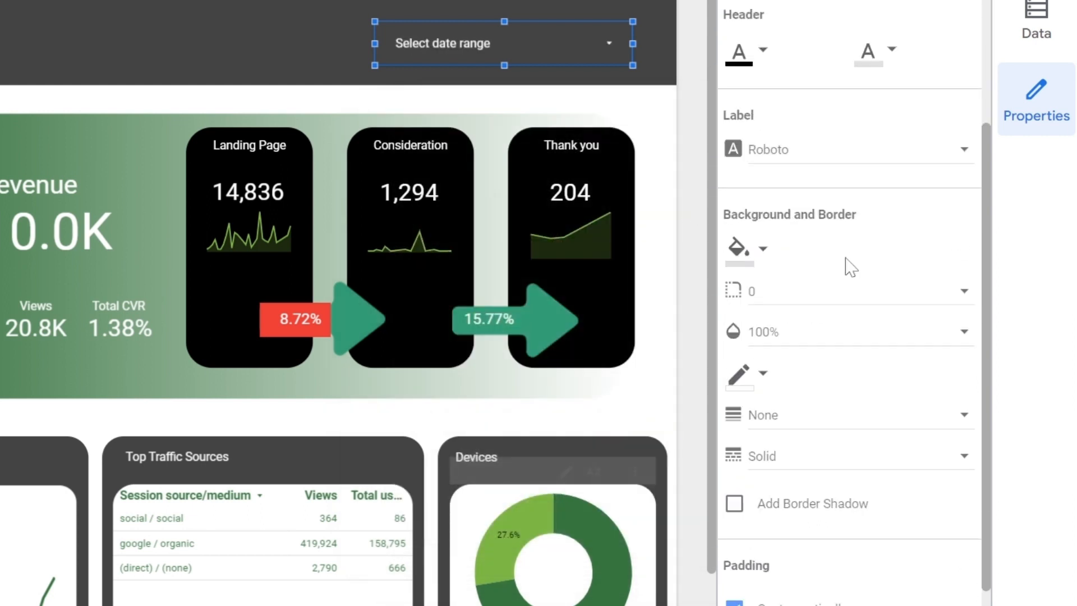
{"action": "left_click", "coordinate": [822, 189]}
{"action": "scroll", "coordinate": [846, 386], "scroll_direction": "down", "scroll_amount": 5}
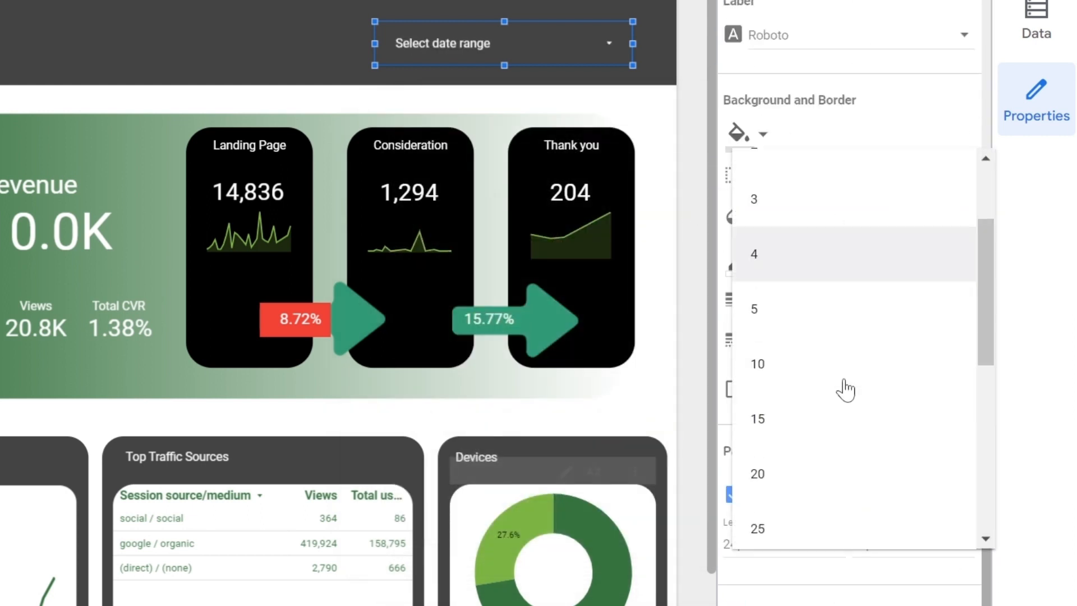
{"action": "left_click", "coordinate": [853, 325]}
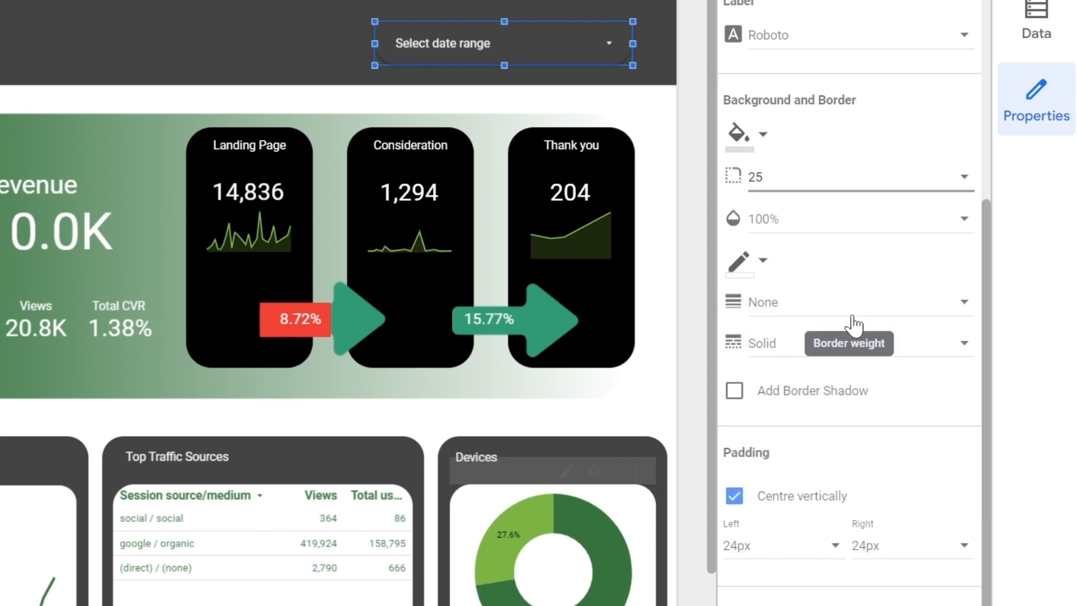
{"action": "left_click", "coordinate": [753, 275]}
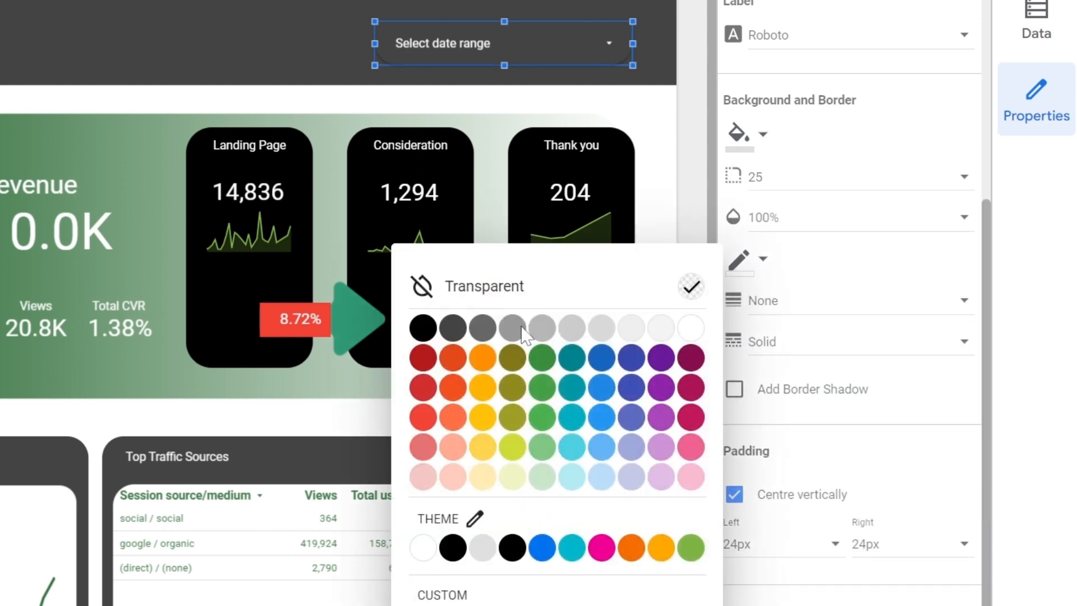
{"action": "left_click", "coordinate": [681, 332]}
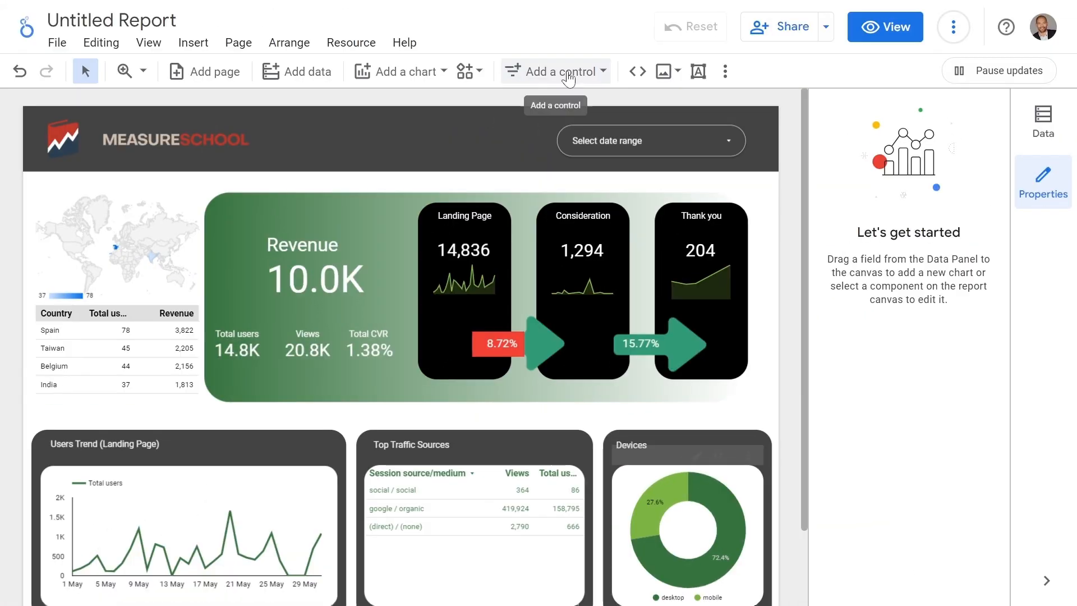
- Add a drop-down list control to the dark header bar, between the logo and the date range control
{"action": "left_click", "coordinate": [568, 79]}
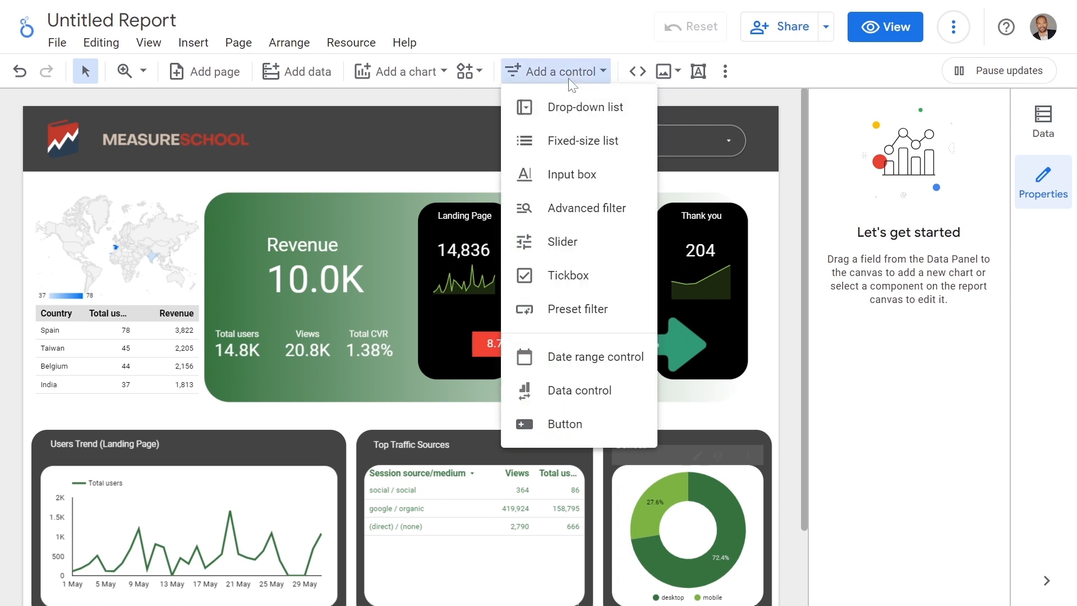
{"action": "left_click", "coordinate": [575, 112]}
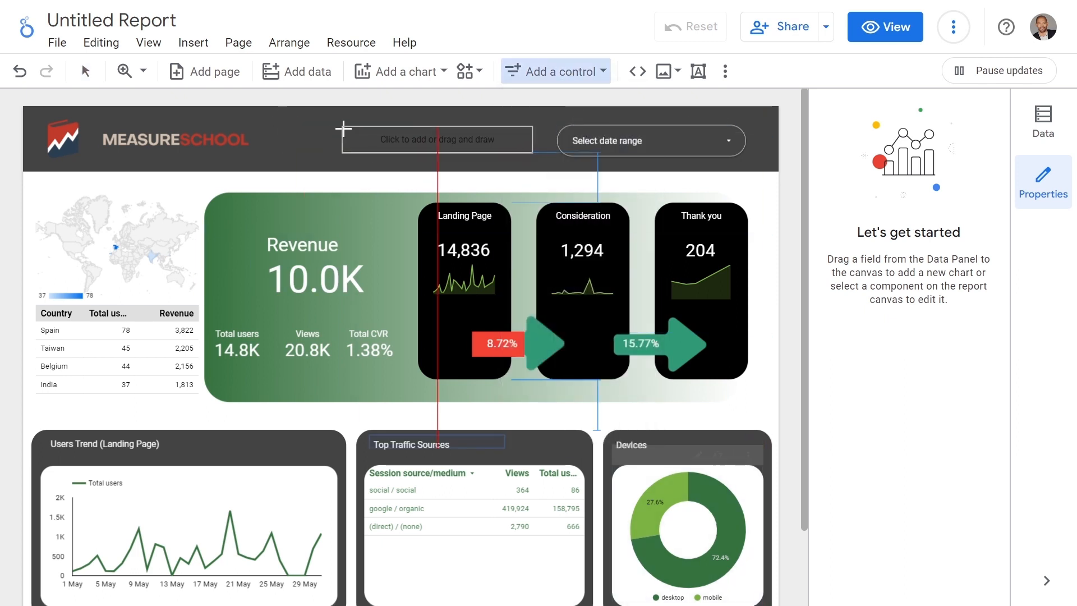
{"action": "left_click", "coordinate": [345, 126]}
- Colour the drop-down list control's text white
{"action": "left_click", "coordinate": [959, 149]}
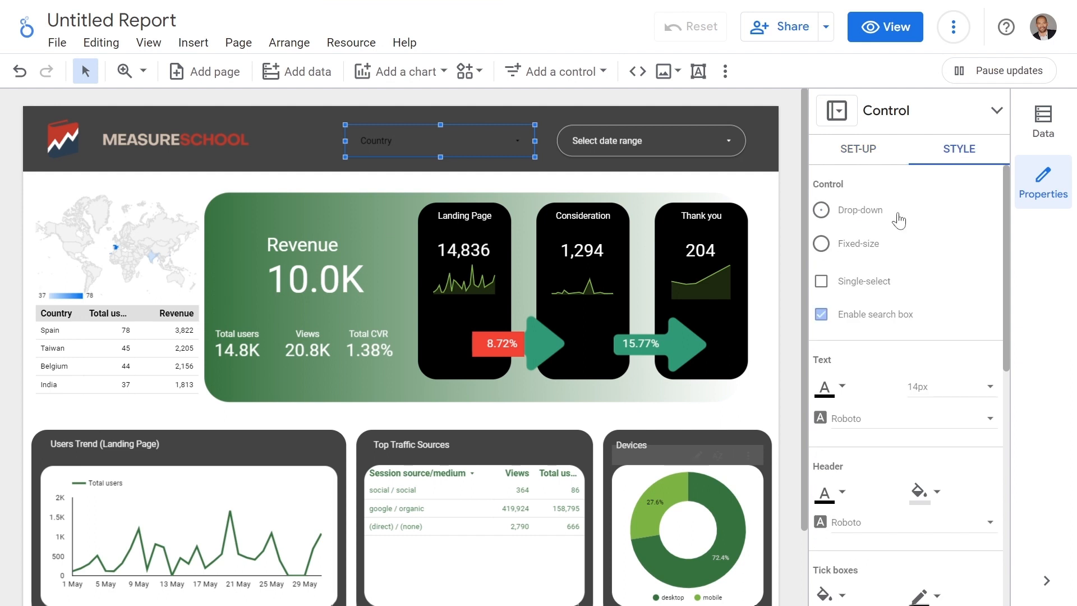
{"action": "scroll", "coordinate": [858, 353], "scroll_direction": "down", "scroll_amount": 2}
{"action": "left_click", "coordinate": [834, 304]}
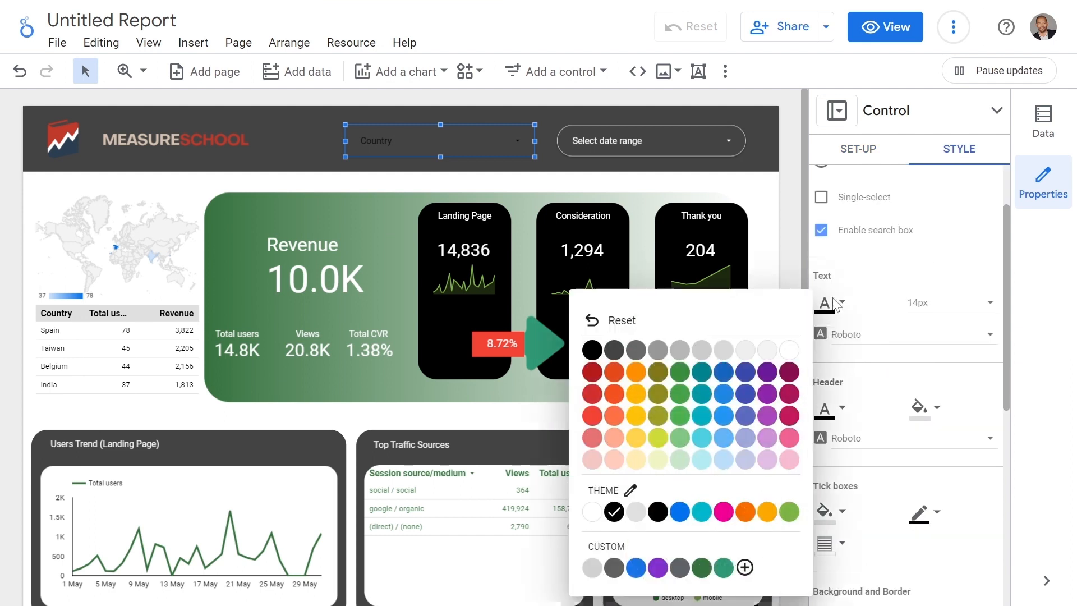
{"action": "left_click", "coordinate": [791, 362]}
- Give the drop-down list control a border radius of 25 and a white border colour
{"action": "scroll", "coordinate": [867, 414], "scroll_direction": "down", "scroll_amount": 5}
{"action": "scroll", "coordinate": [868, 393], "scroll_direction": "down", "scroll_amount": 1}
{"action": "left_click", "coordinate": [872, 231]}
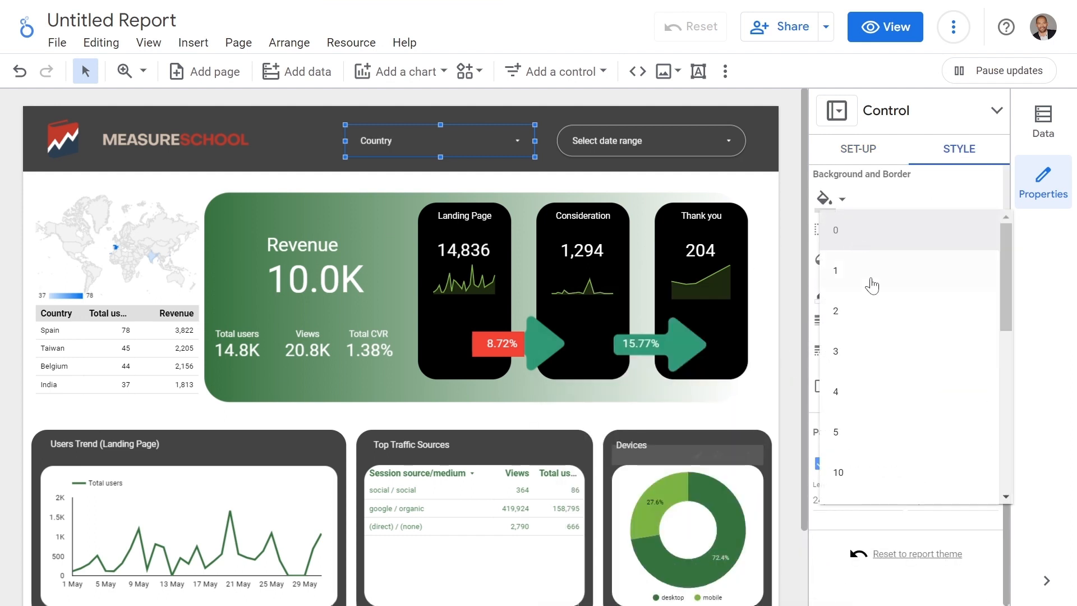
{"action": "scroll", "coordinate": [892, 392], "scroll_direction": "down", "scroll_amount": 5}
{"action": "left_click", "coordinate": [897, 353]}
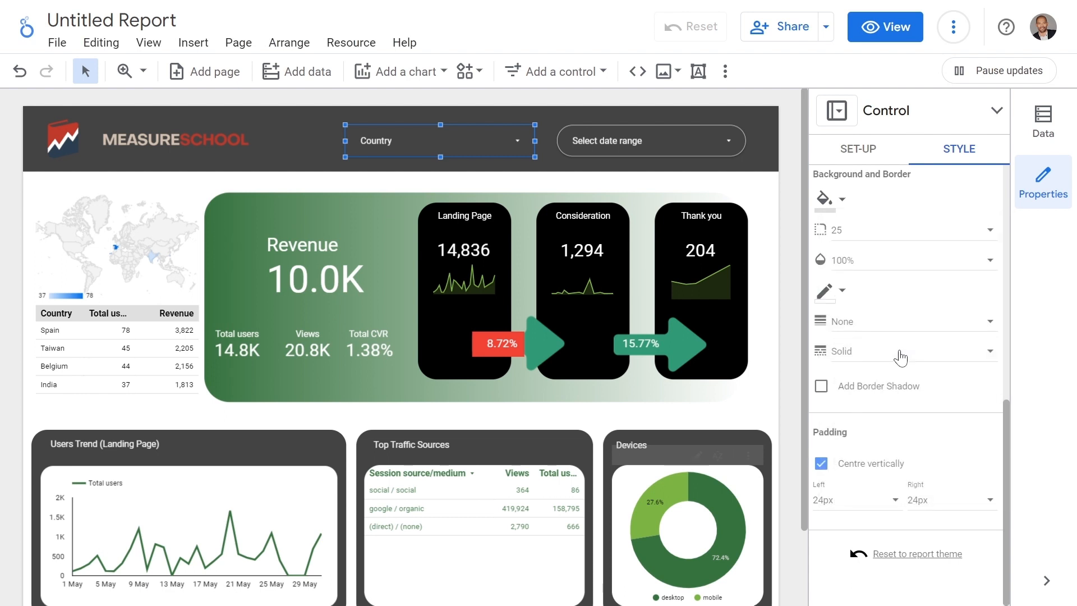
{"action": "left_click", "coordinate": [826, 291]}
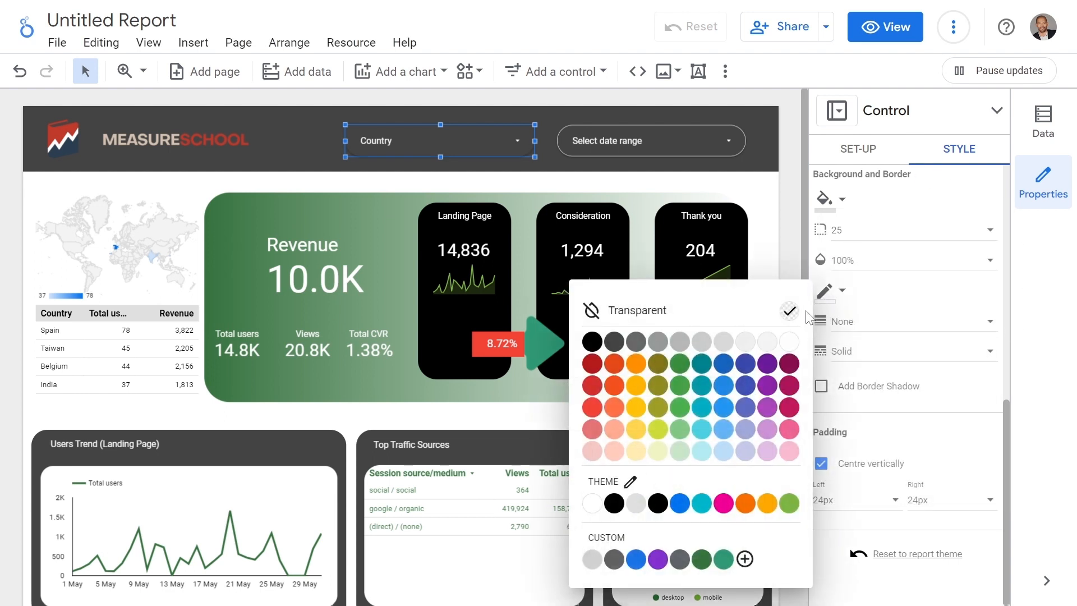
{"action": "left_click", "coordinate": [792, 345]}
- Set the drop-down list's control field to Session campaign
{"action": "left_click", "coordinate": [868, 164]}
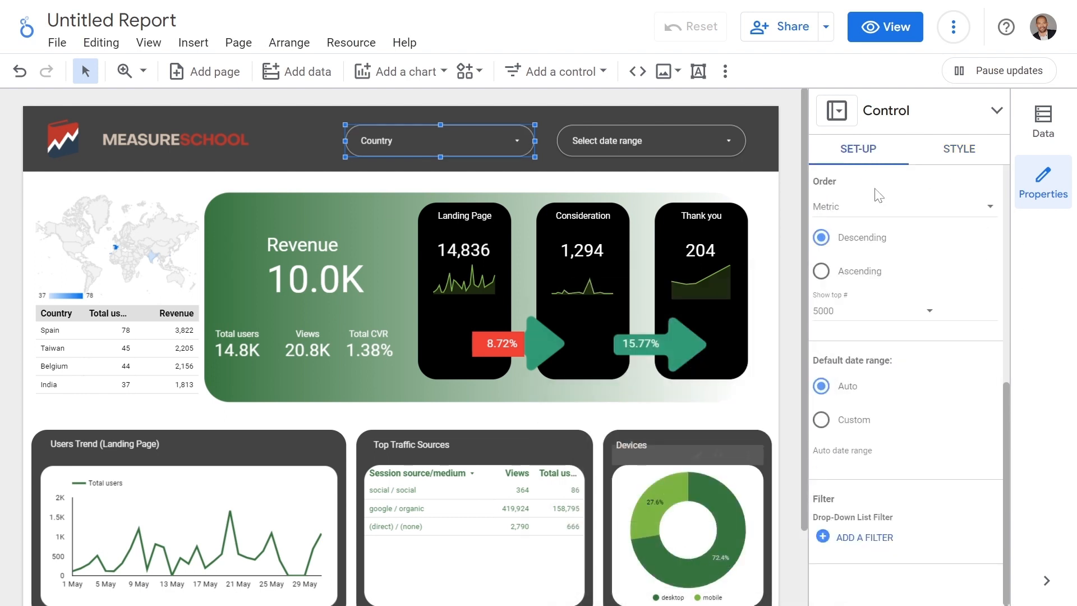
{"action": "scroll", "coordinate": [926, 364], "scroll_direction": "up", "scroll_amount": 10}
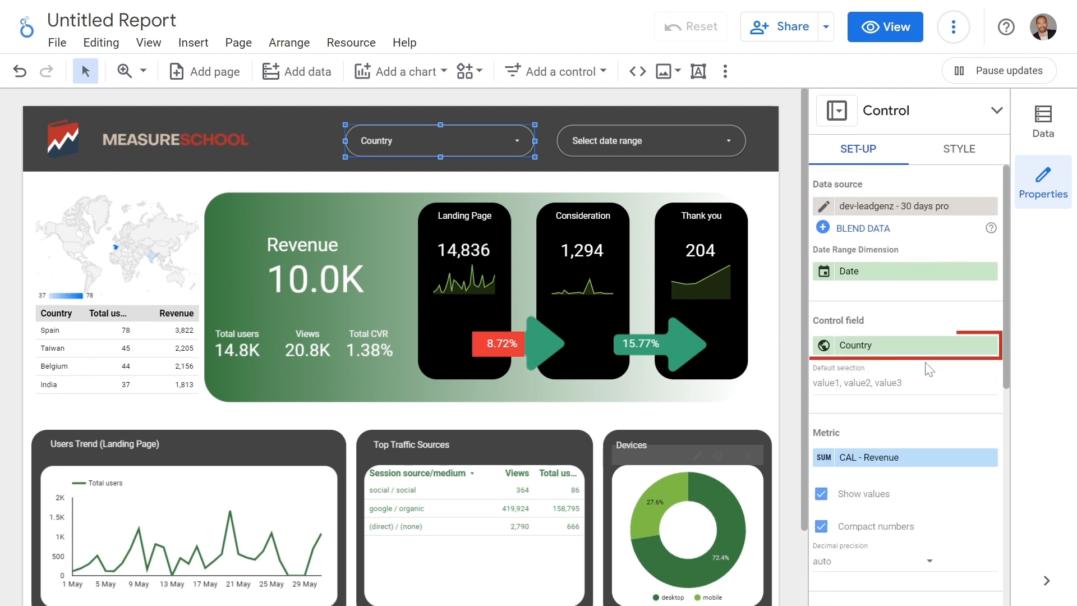
{"action": "left_click", "coordinate": [853, 344]}
{"action": "scroll", "coordinate": [897, 483], "scroll_direction": "down", "scroll_amount": 2}
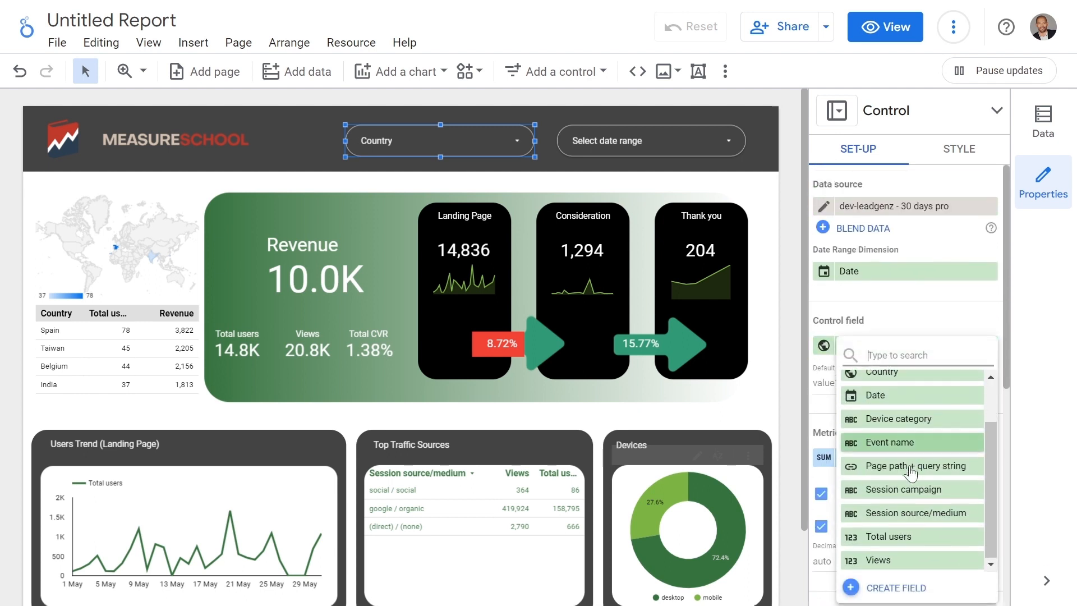
{"action": "left_click", "coordinate": [902, 491]}
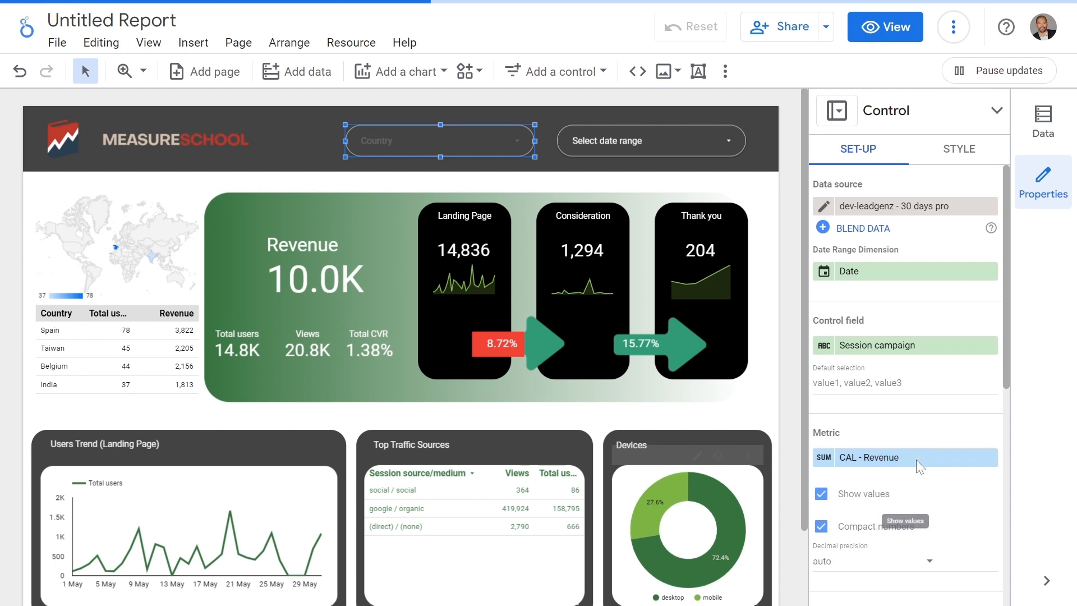
- Replace the Session campaign control's metric with Total users and remove that metric from the control
{"action": "left_click", "coordinate": [949, 461]}
{"action": "scroll", "coordinate": [926, 493], "scroll_direction": "down", "scroll_amount": 2}
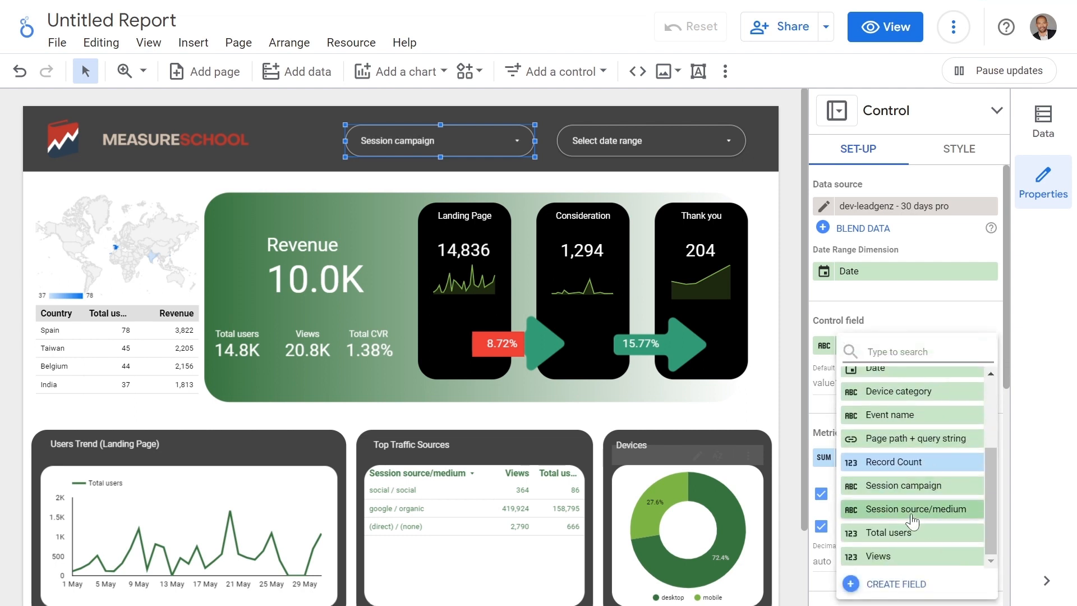
{"action": "left_click", "coordinate": [929, 538]}
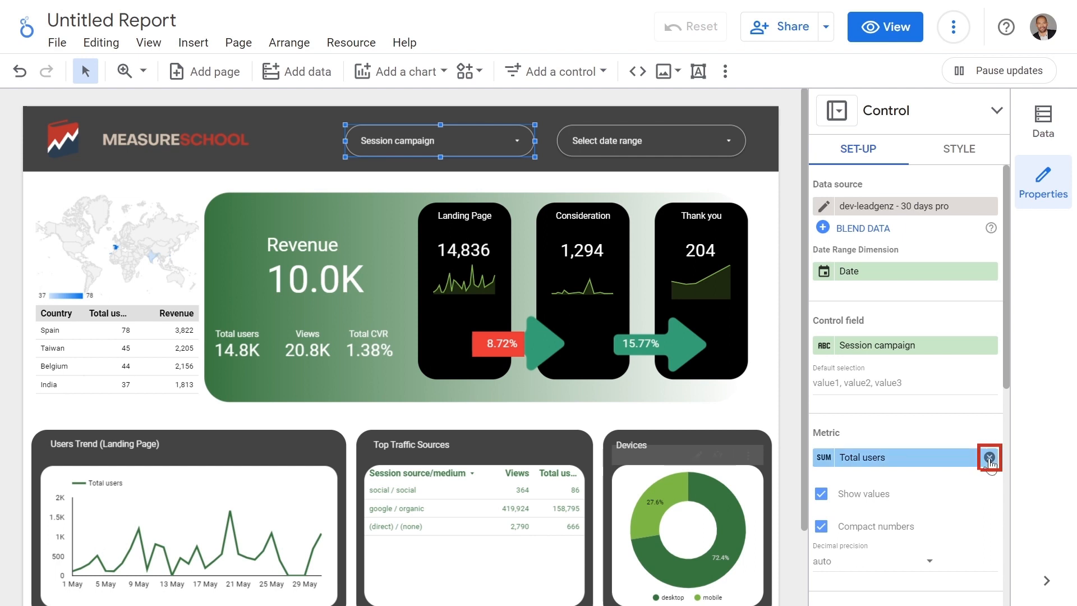
{"action": "left_click", "coordinate": [989, 457]}
- Switch the report to view mode and filter it to only the (organic) session campaign
{"action": "left_click", "coordinate": [885, 27]}
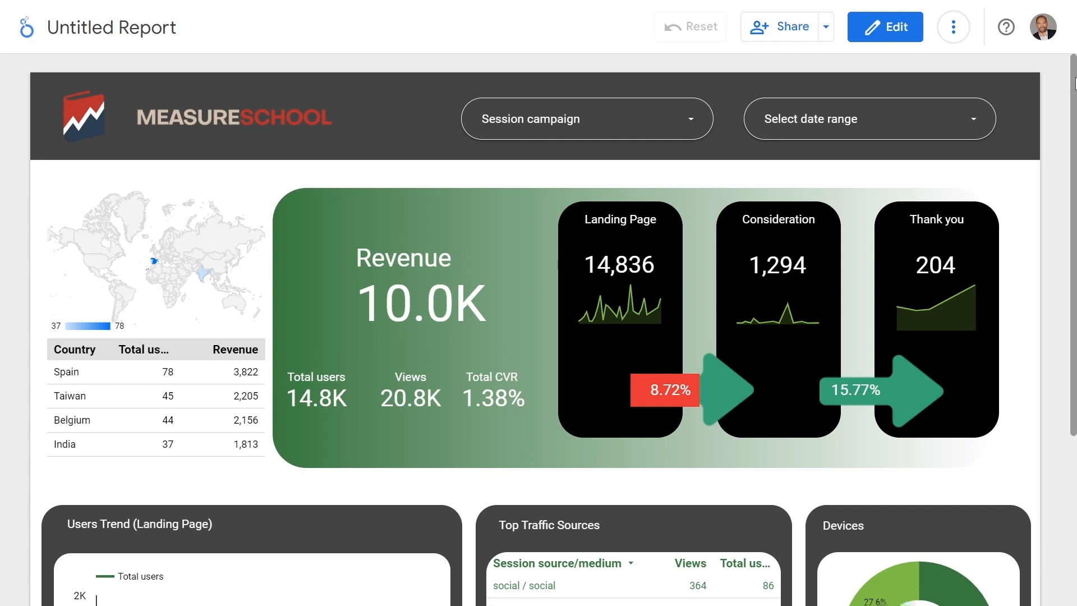
{"action": "scroll", "coordinate": [1074, 84], "scroll_direction": "down", "scroll_amount": 4}
{"action": "scroll", "coordinate": [1074, 84], "scroll_direction": "up", "scroll_amount": 4}
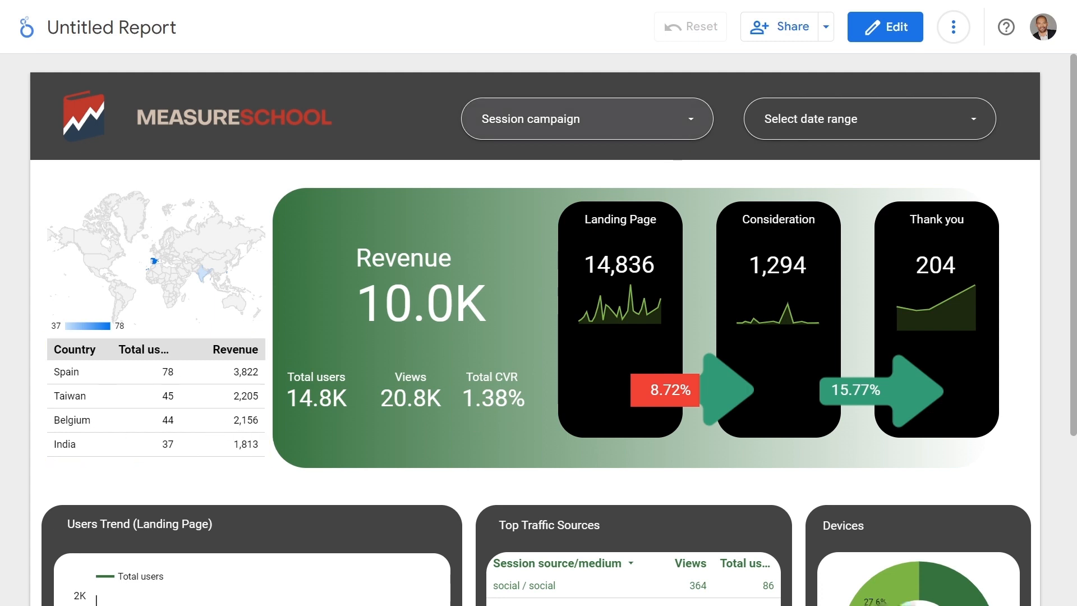
{"action": "left_click", "coordinate": [683, 137]}
{"action": "left_click", "coordinate": [666, 333]}
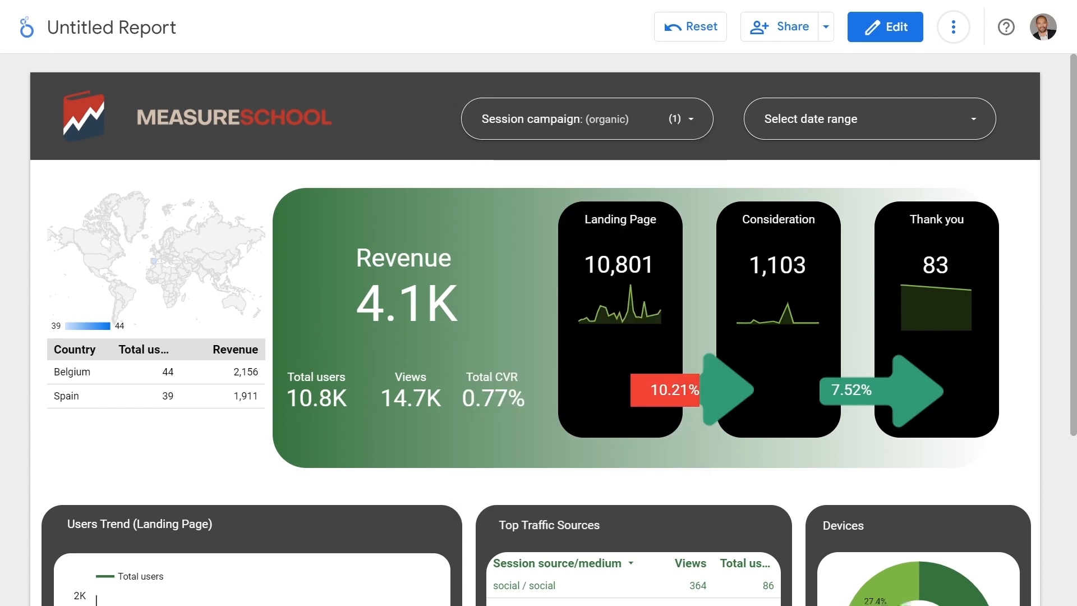
- Check the date range picker and review the filtered report down to the trend, traffic source and device panels
{"action": "left_click", "coordinate": [962, 125]}
{"action": "left_click", "coordinate": [1064, 173]}
{"action": "scroll", "coordinate": [1064, 173], "scroll_direction": "down", "scroll_amount": 3}
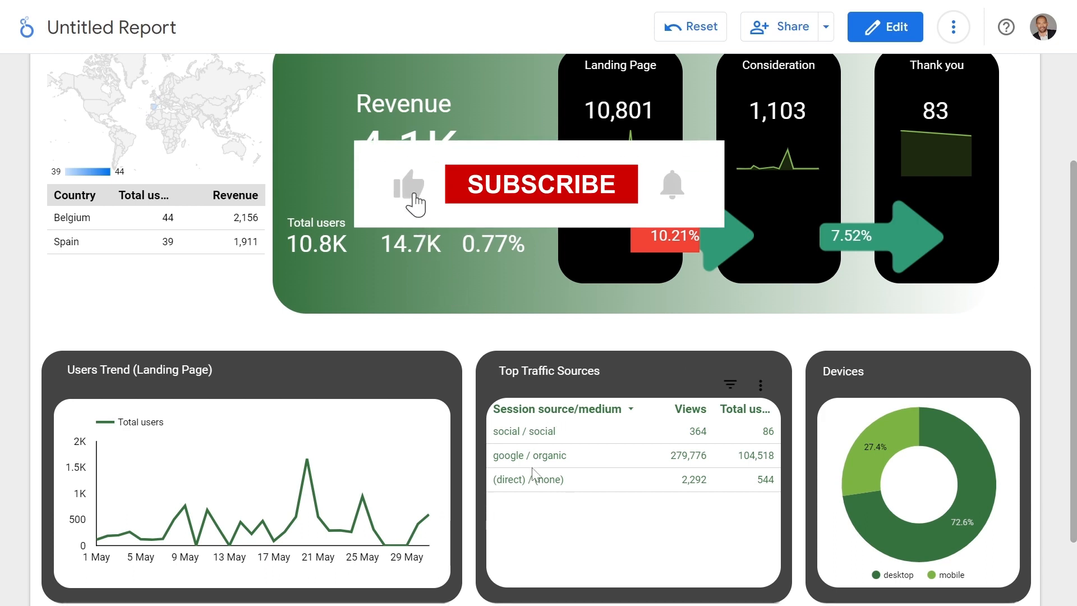
{"action": "scroll", "coordinate": [1059, 376], "scroll_direction": "up", "scroll_amount": 3}
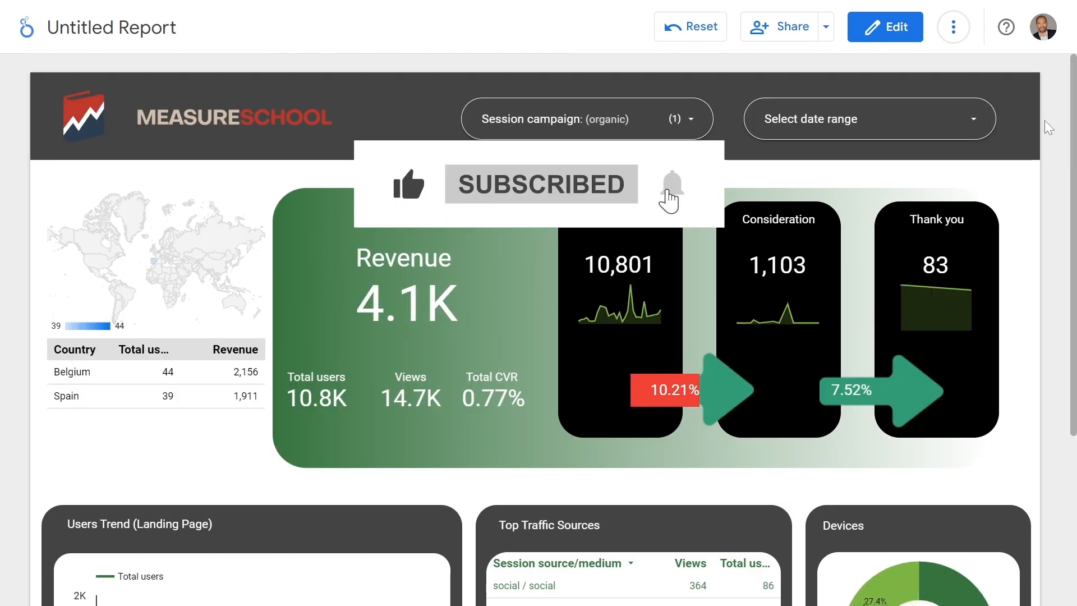